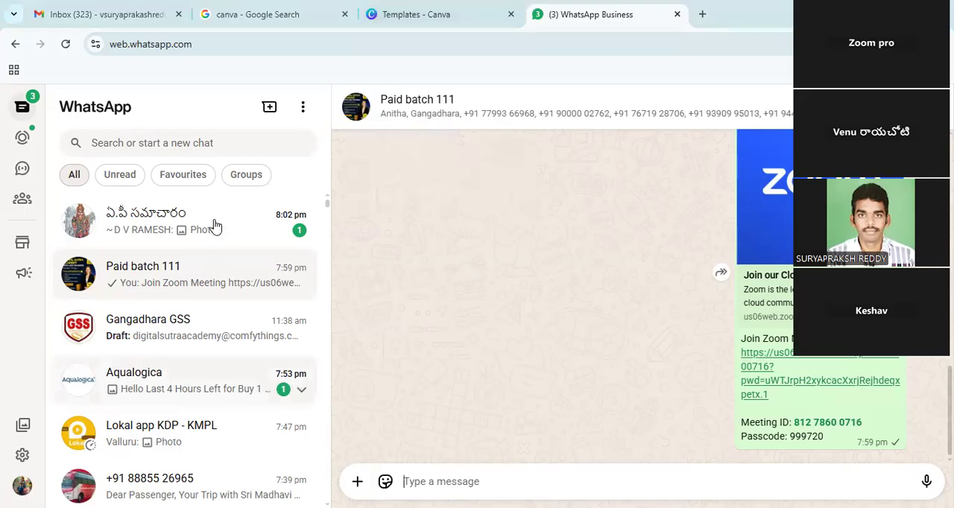
- Switch to WhatsApp and view the tarot readings poster shared in the Paid batch 111 group, closing it when done
left_click(240, 15)
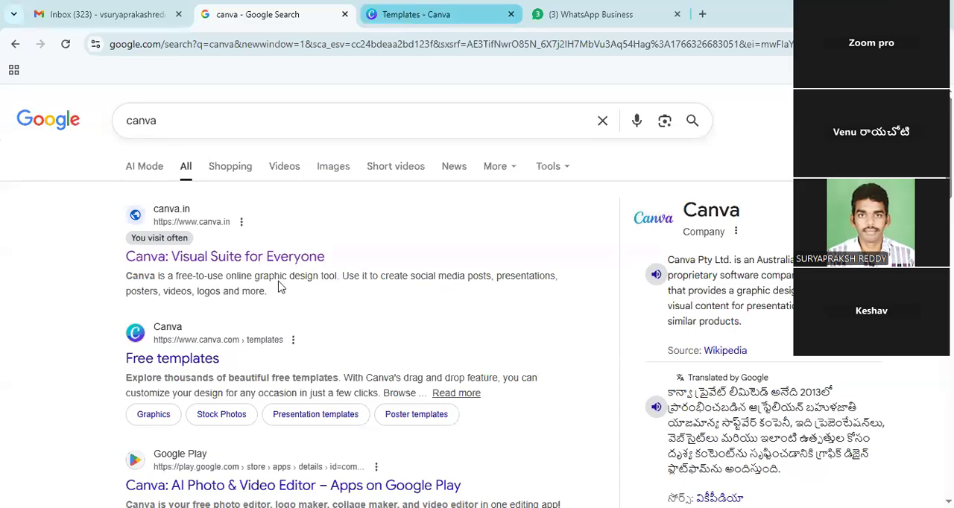
key("ctrl+Tab")
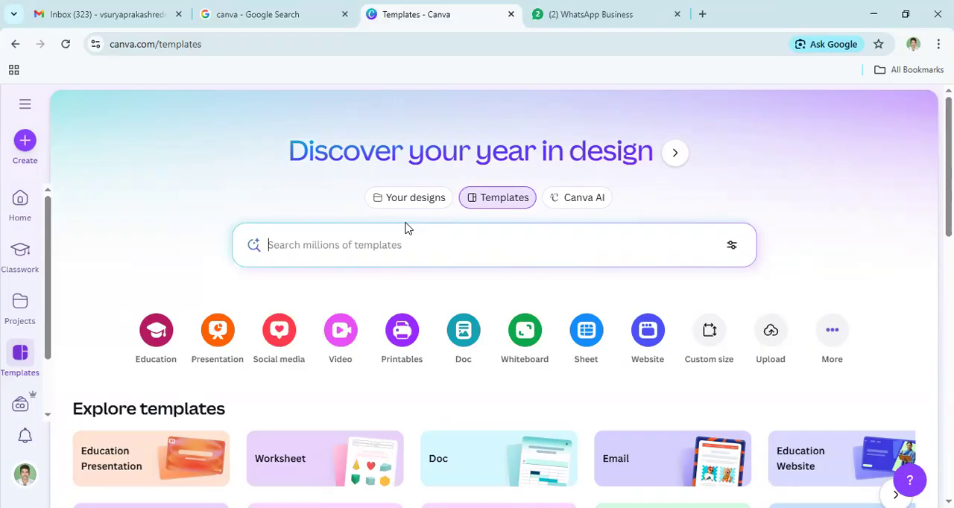
left_click(588, 18)
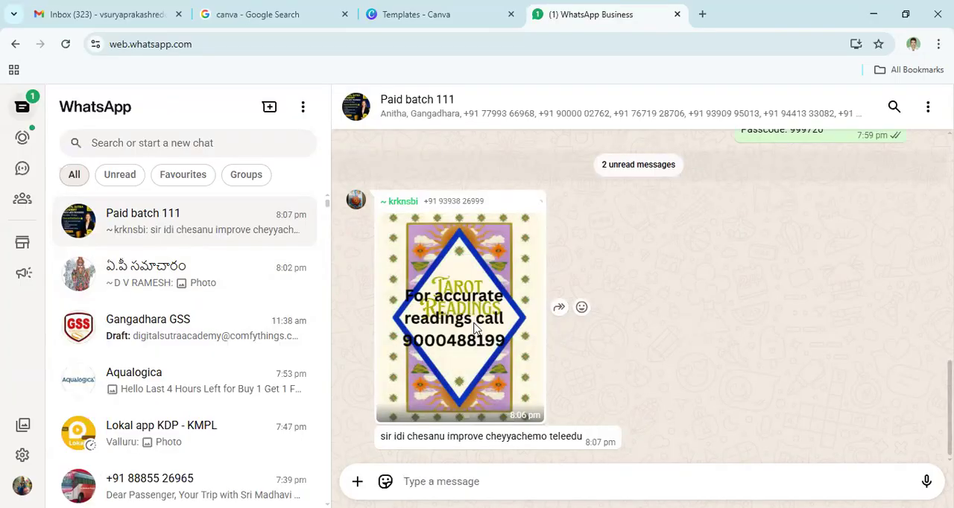
left_click(476, 328)
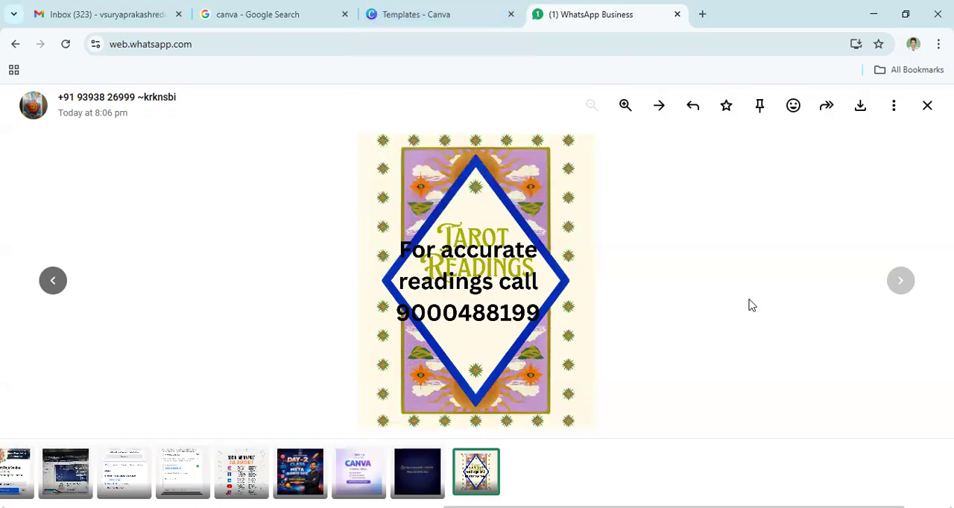
left_click(9, 87)
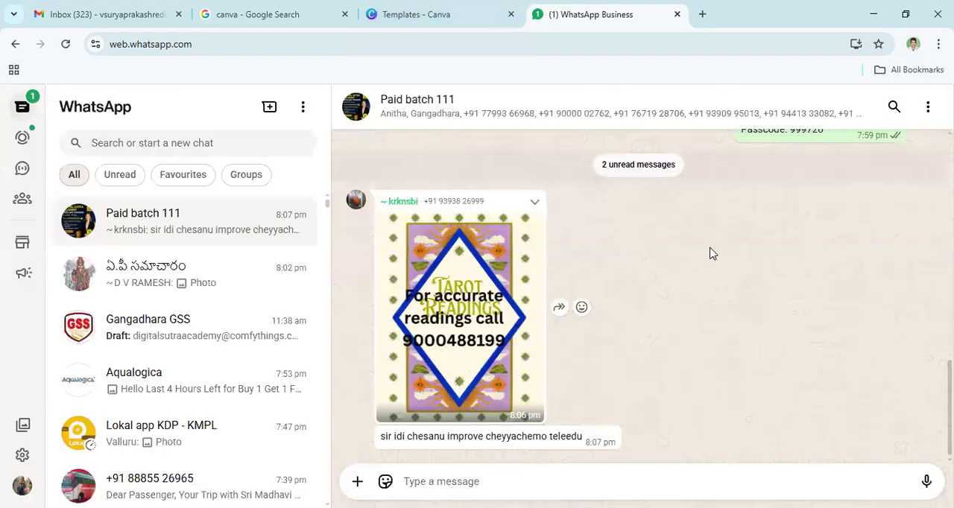
- Return to Canva and start a new social media design, showing the Facebook formats
left_click(408, 19)
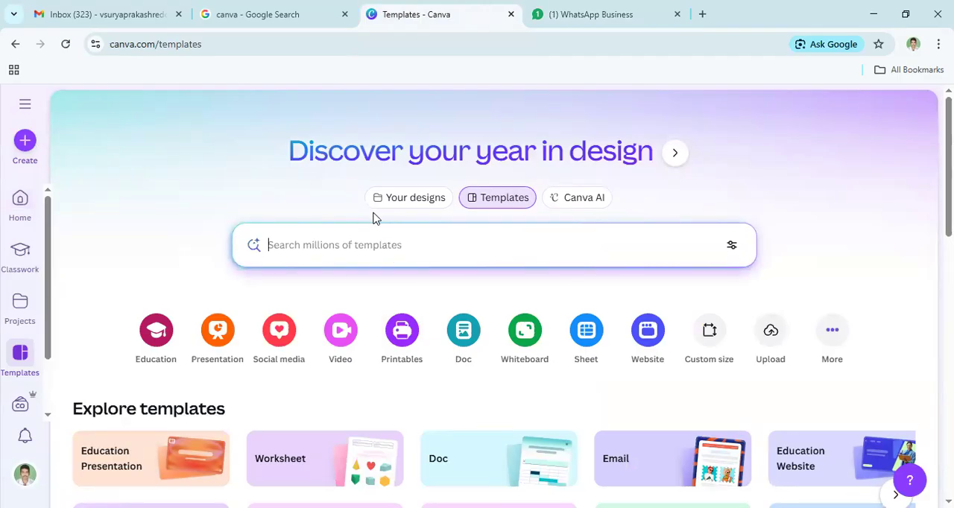
scroll(376, 215, "down", 1)
scroll(388, 203, "up", 1)
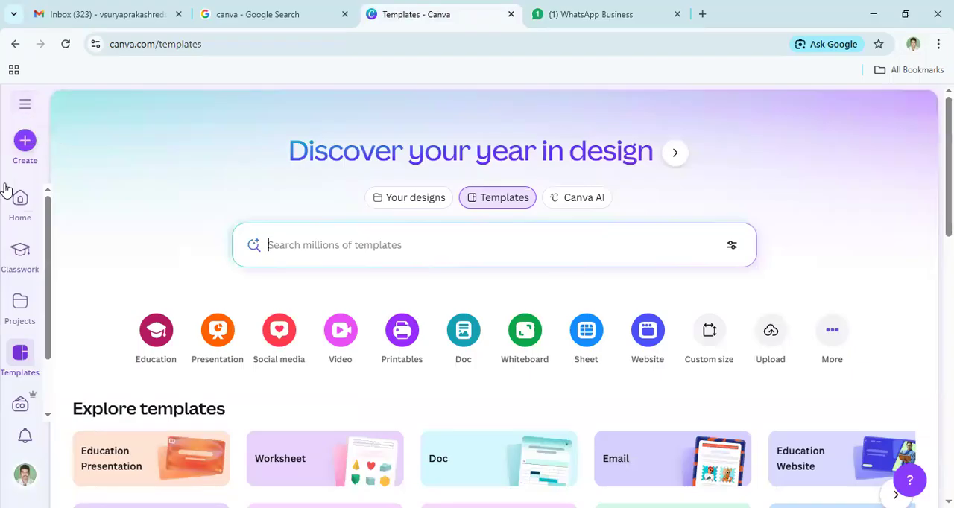
left_click(26, 149)
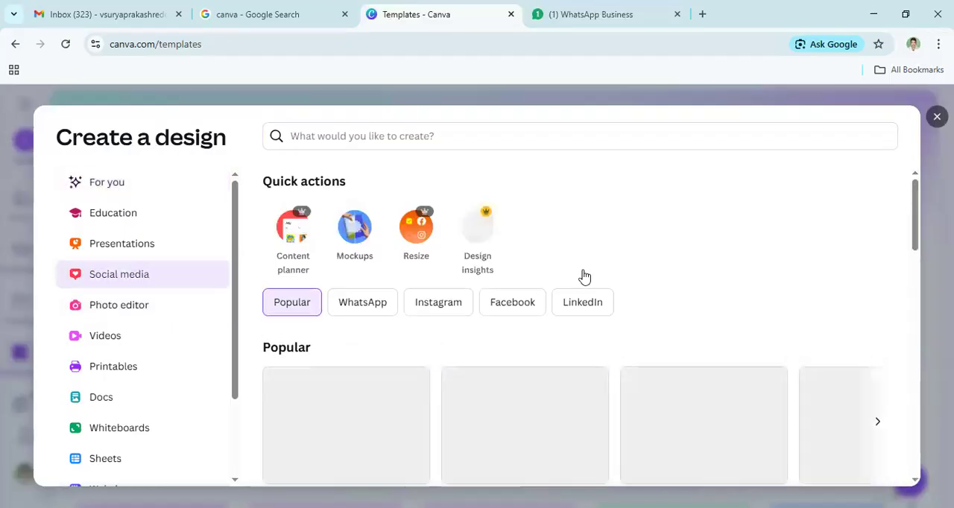
left_click(514, 306)
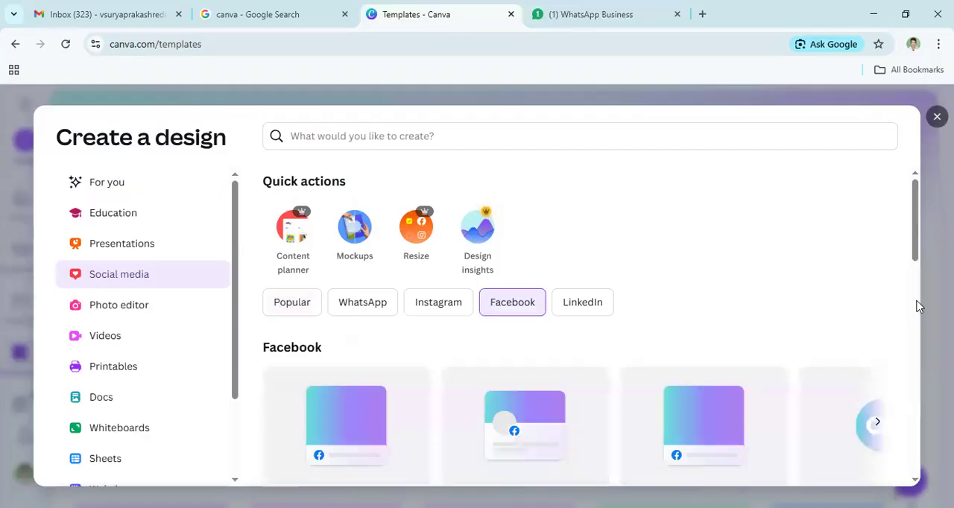
- Create a blank Facebook Cover (Landscape) design at 851 × 315 px and show it
scroll(918, 305, "down", 3)
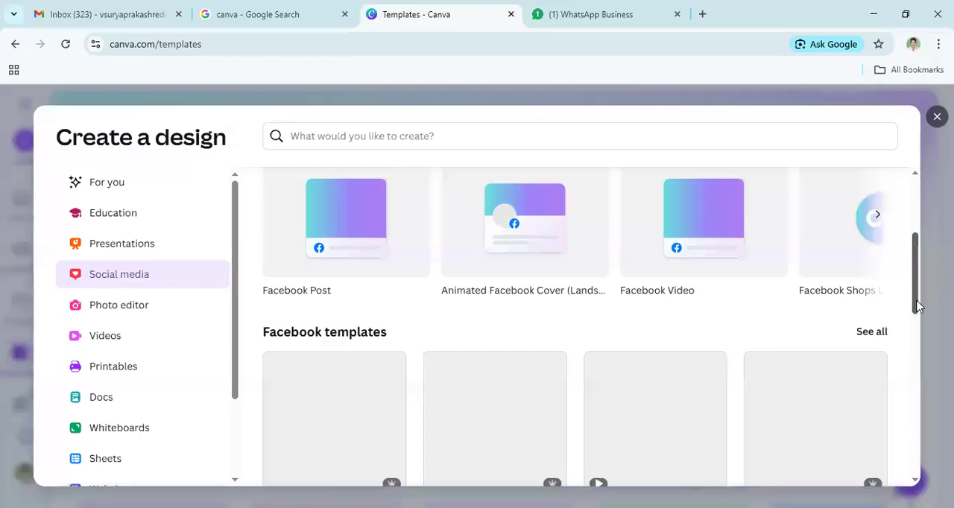
scroll(854, 312, "up", 1)
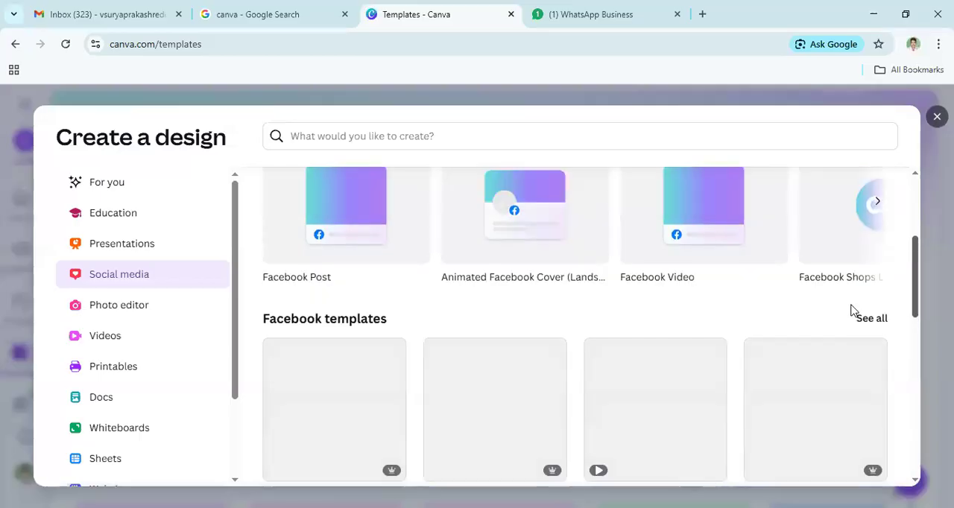
left_click(878, 203)
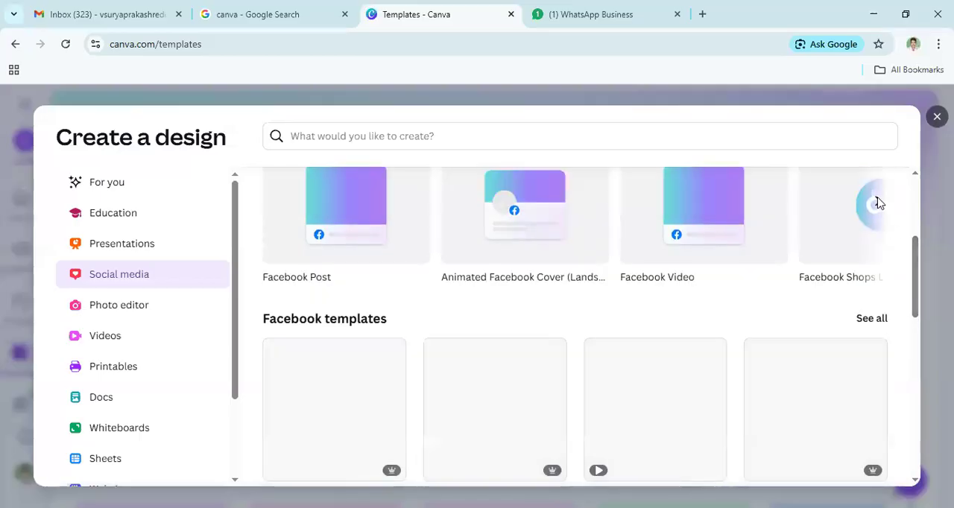
scroll(499, 285, "up", 1)
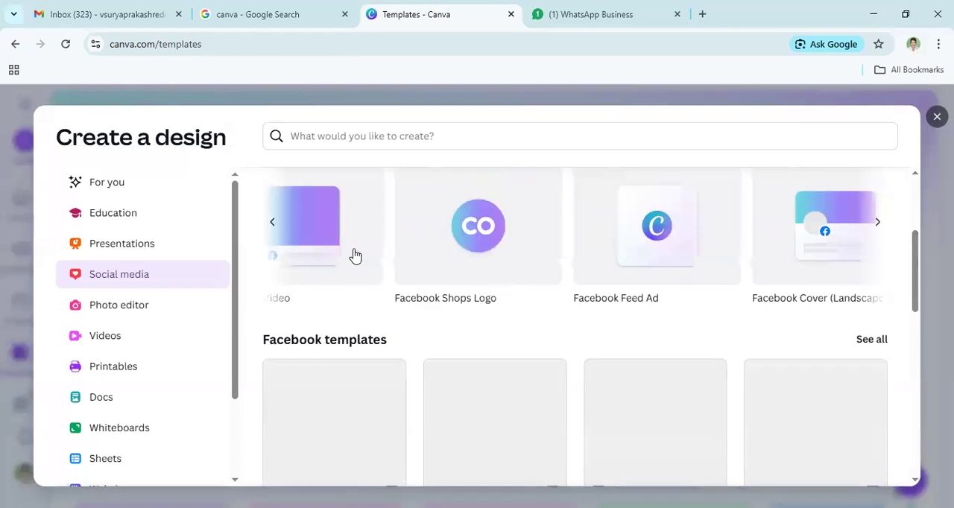
scroll(355, 256, "right", 2)
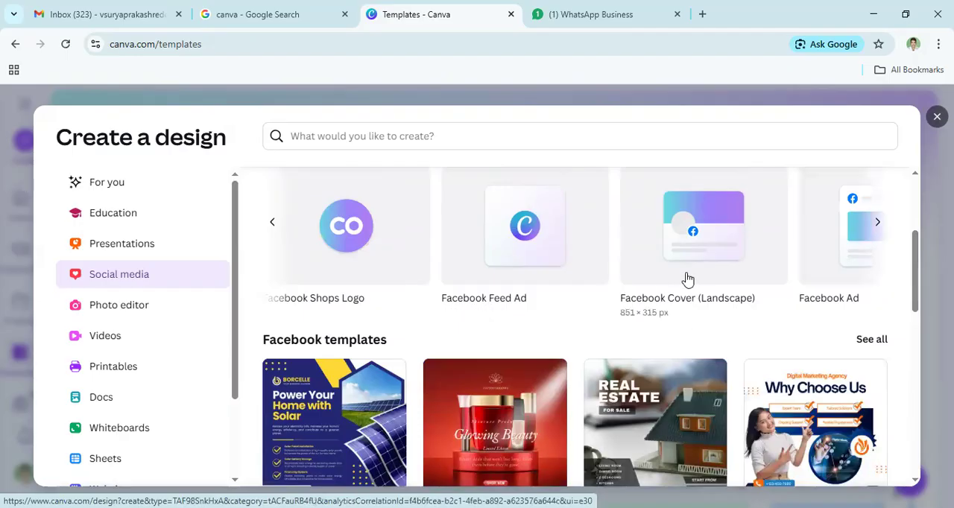
left_click(714, 242)
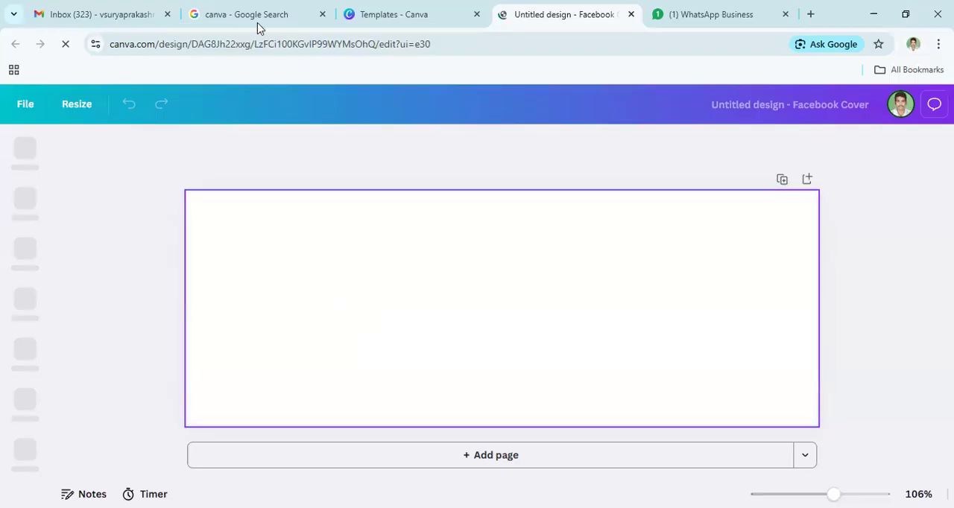
left_click(433, 18)
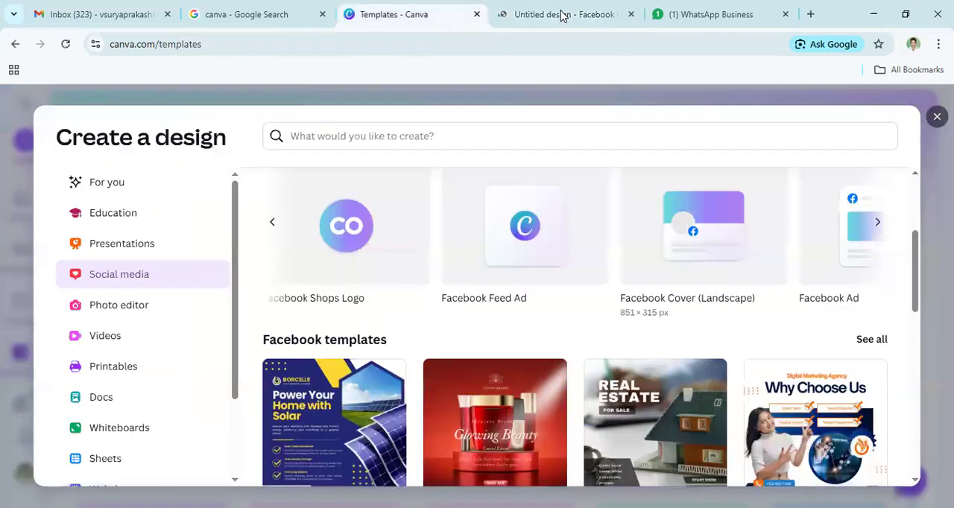
left_click(563, 15)
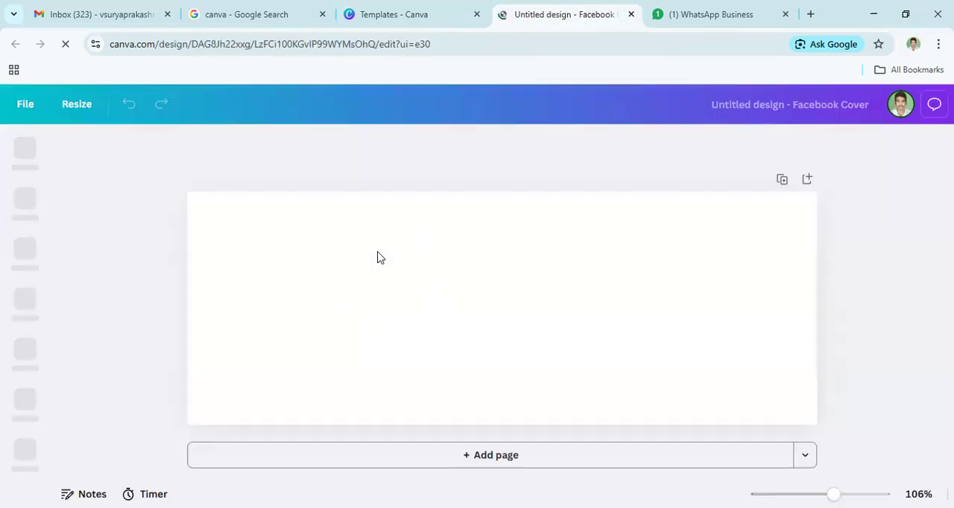
- Examine the suggested Facebook cover templates for the blank design
left_click(454, 299)
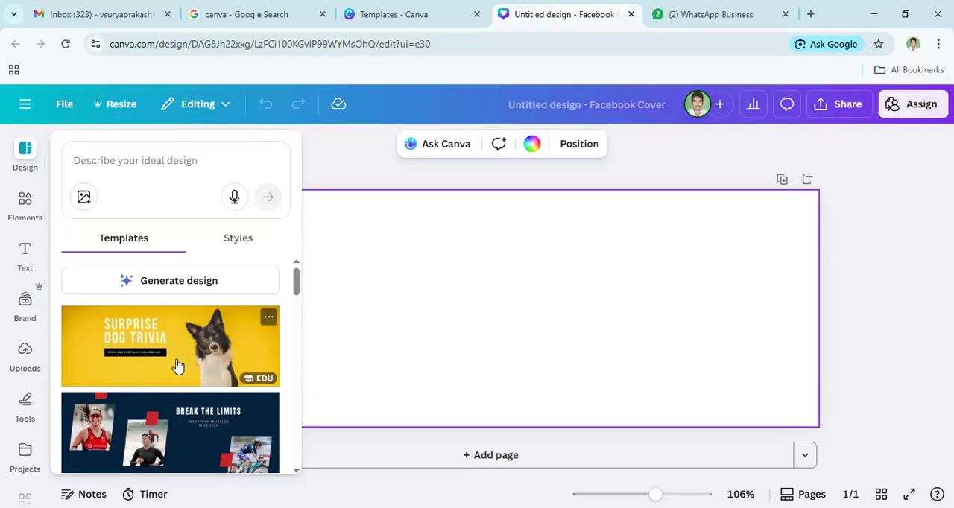
scroll(238, 357, "down", 2)
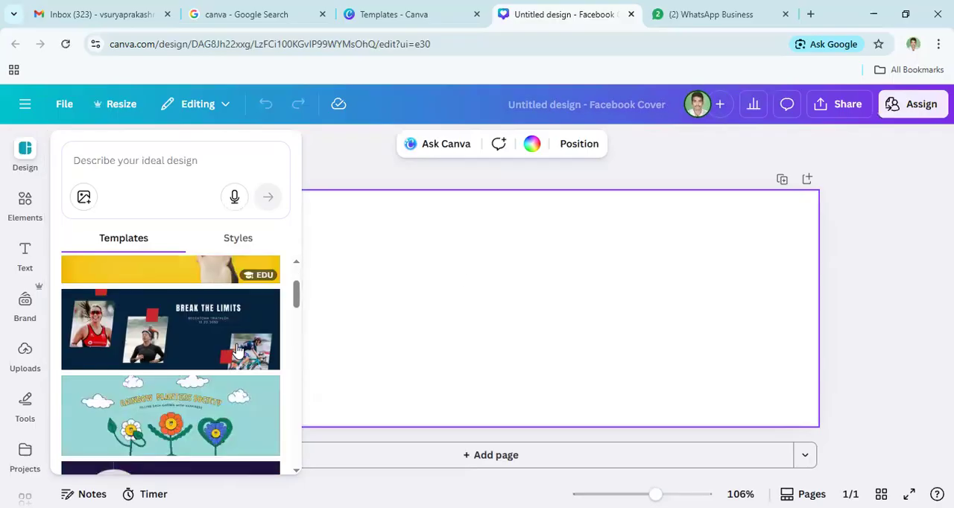
scroll(216, 381, "down", 2)
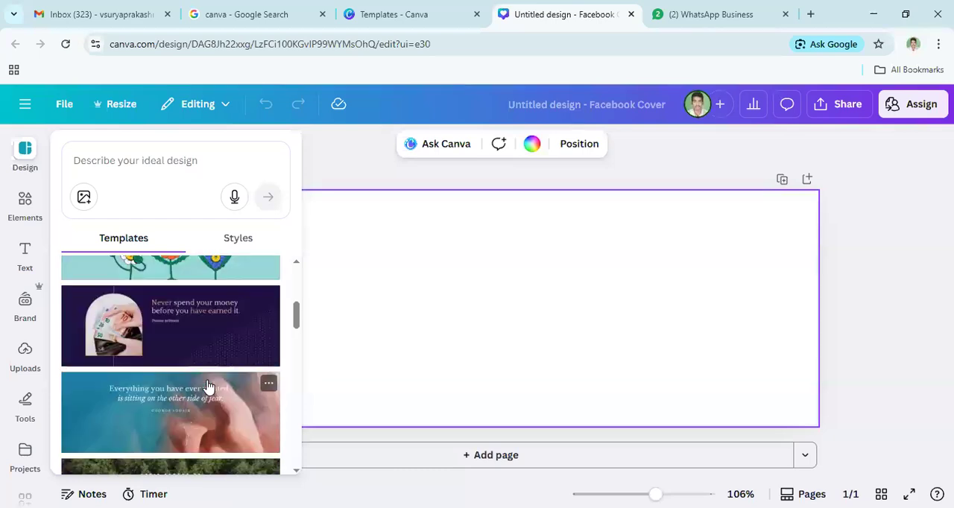
scroll(209, 384, "down", 2)
scroll(205, 377, "down", 1)
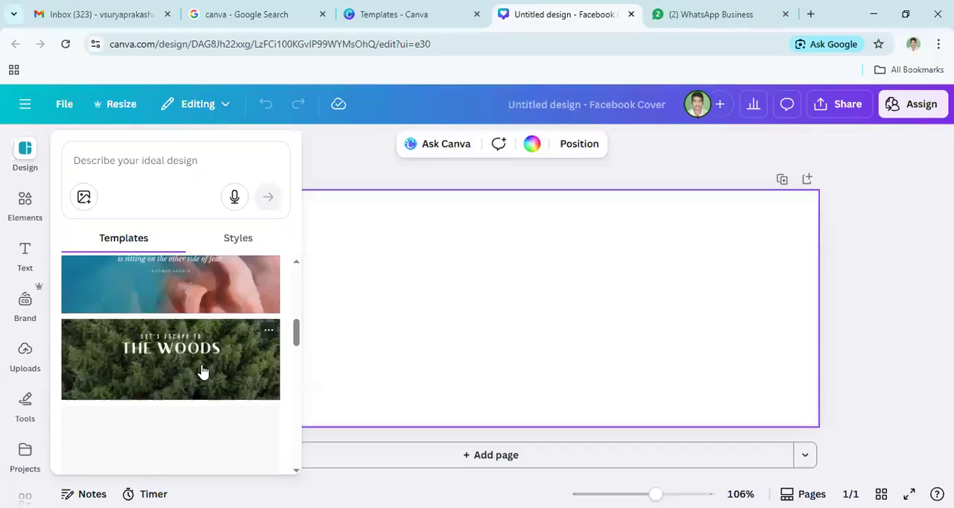
scroll(201, 370, "up", 1)
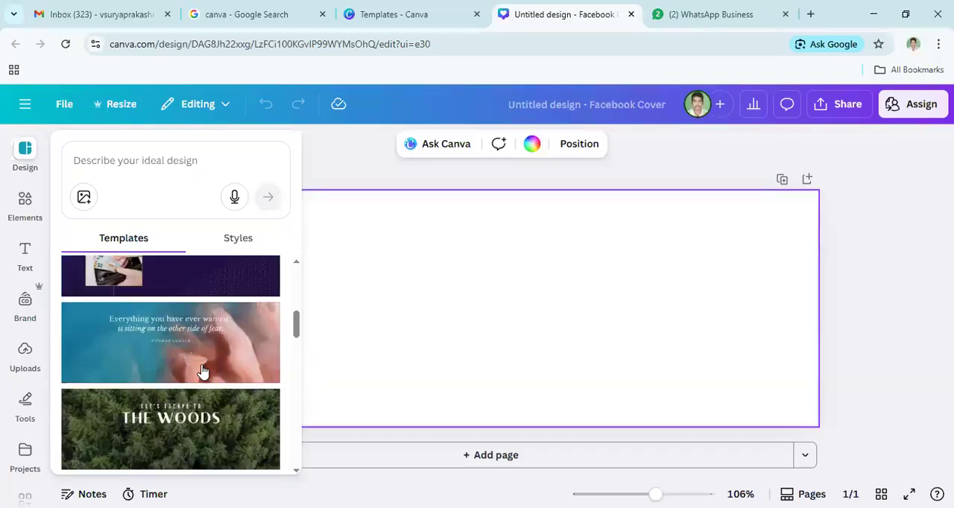
scroll(202, 368, "up", 1)
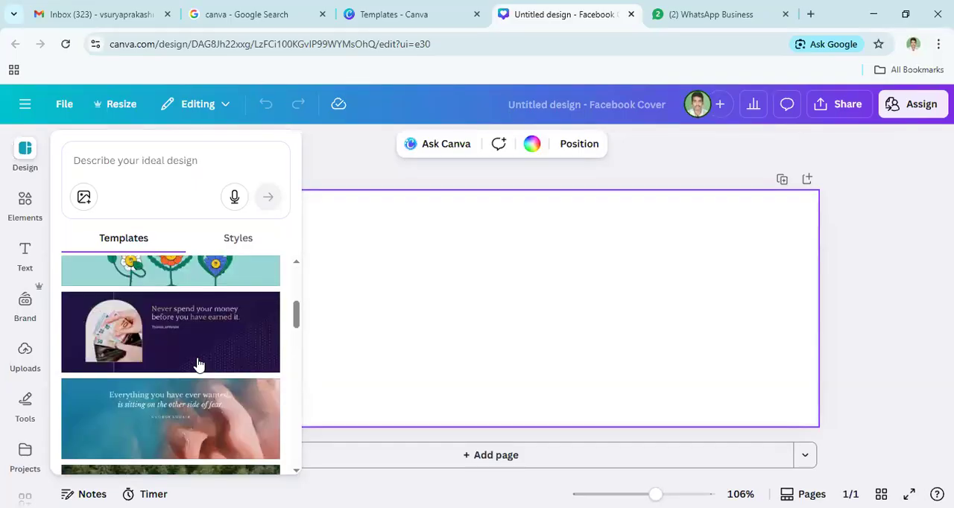
scroll(197, 364, "down", 2)
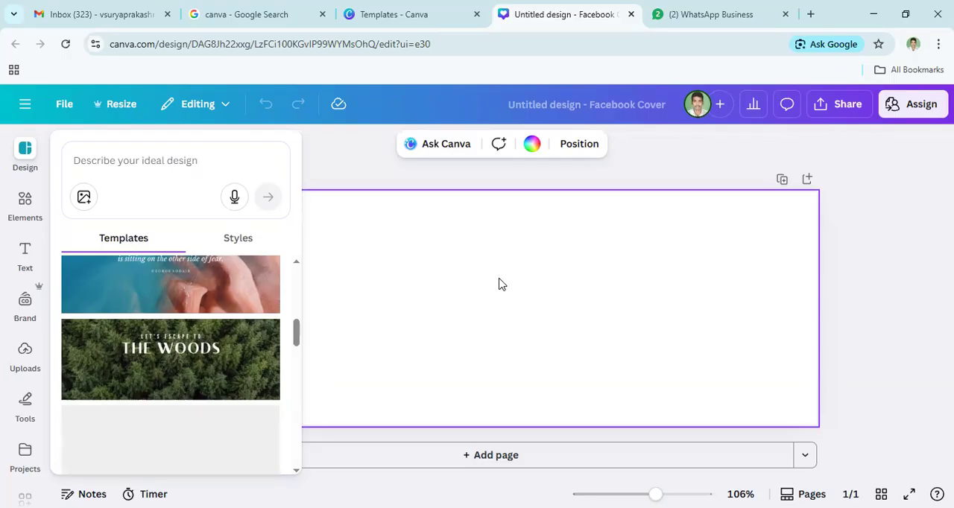
- Search the design templates for "real estate"
left_click(12, 166)
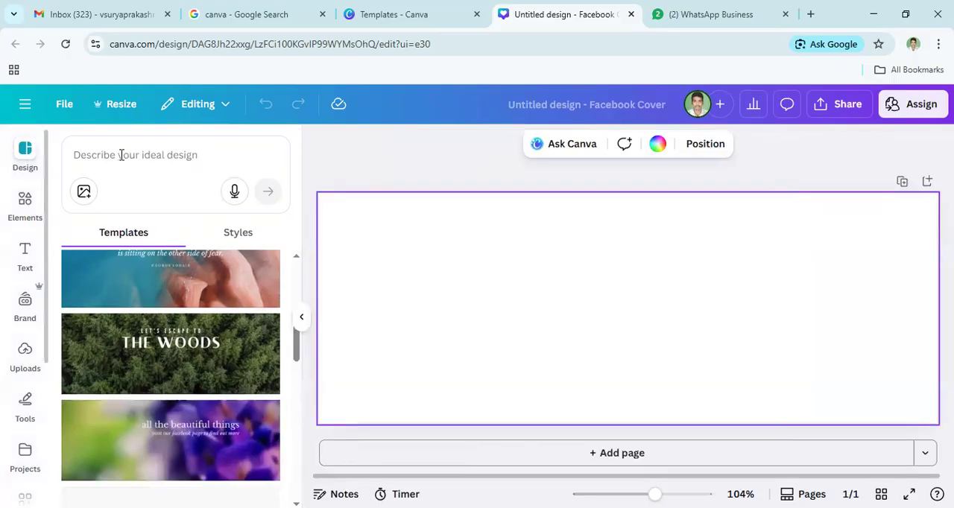
left_click(133, 159)
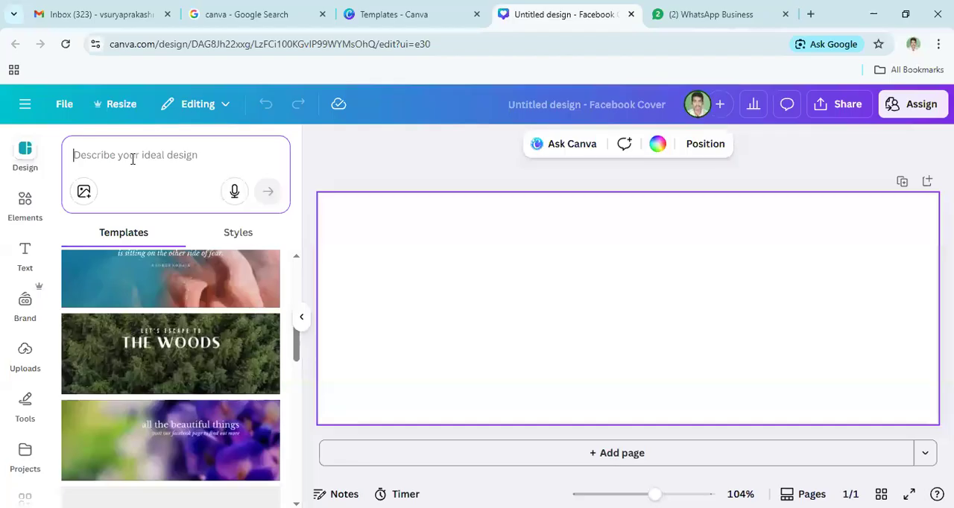
type("real")
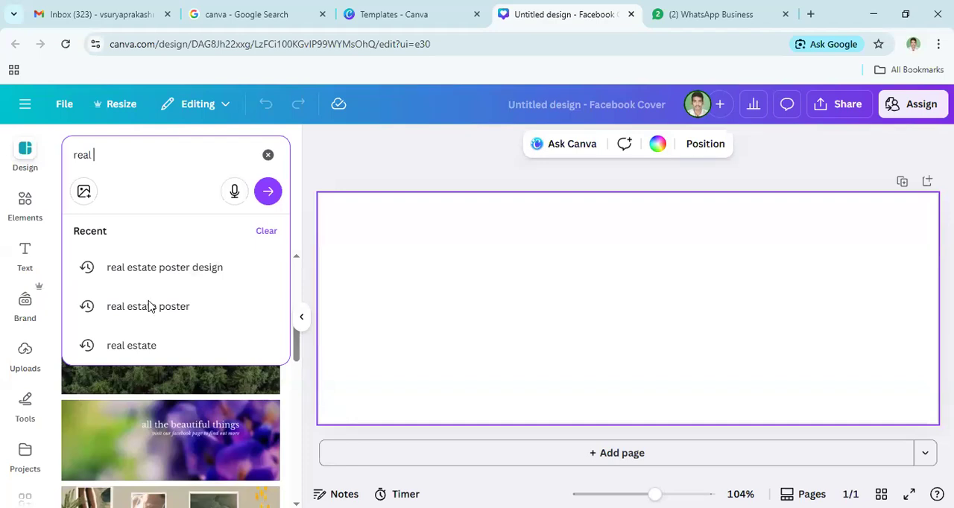
left_click(139, 348)
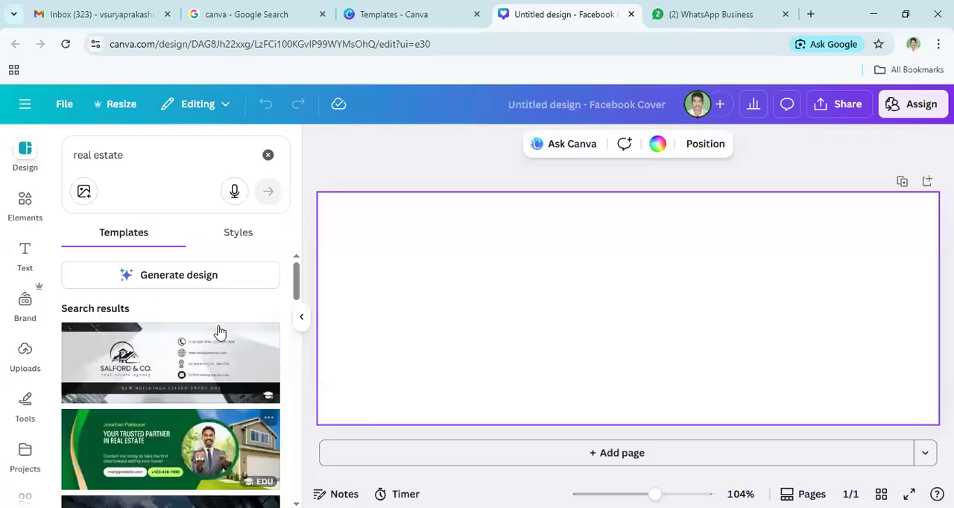
- Examine and compare the first real estate cover templates in the search results, from the agency banners to the house listing designs
scroll(219, 331, "down", 3)
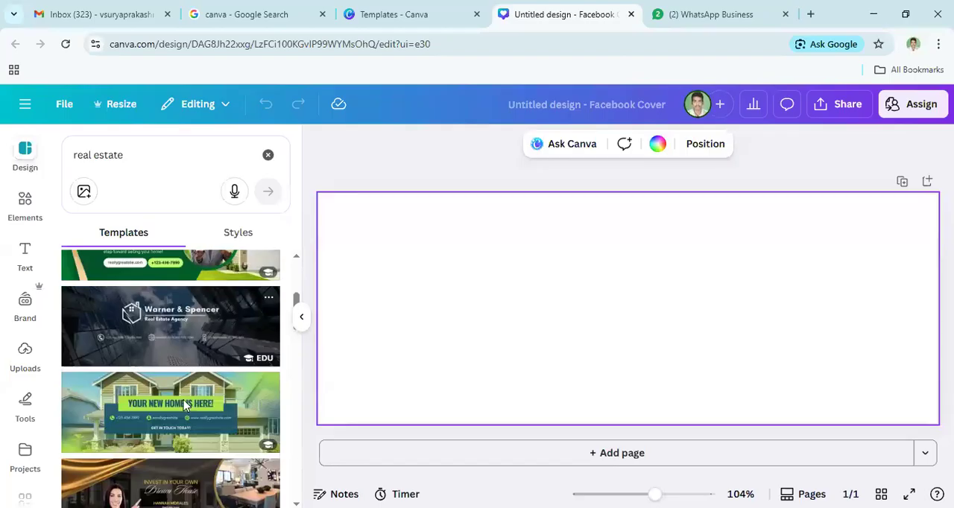
scroll(177, 398, "down", 2)
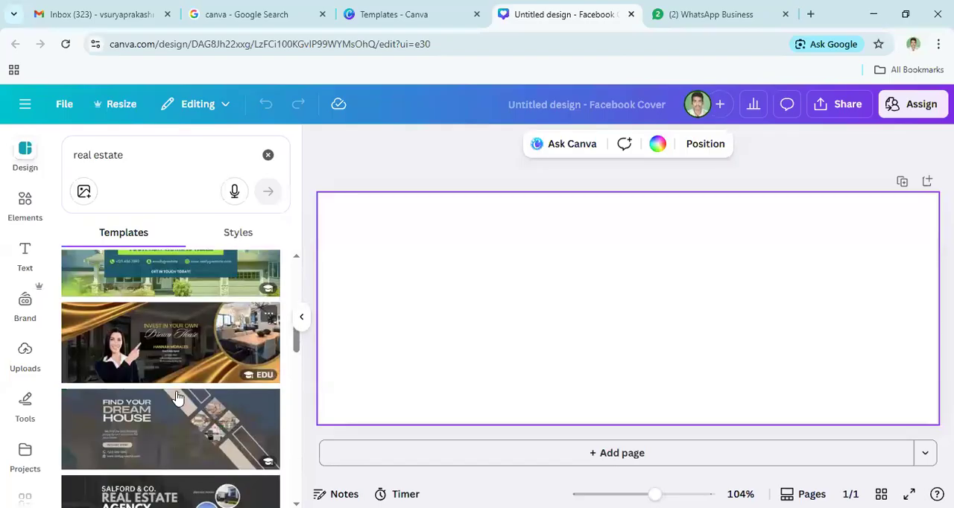
scroll(177, 399, "down", 1)
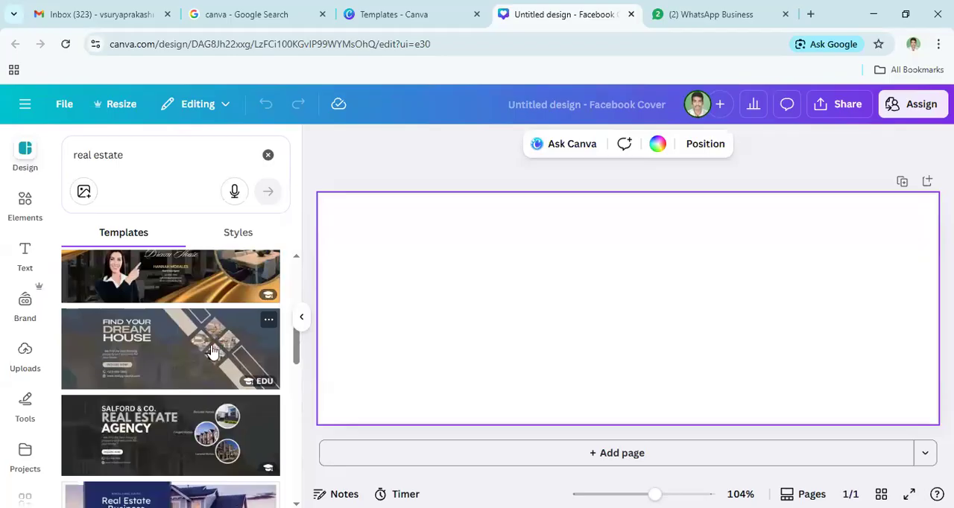
scroll(212, 351, "down", 3)
scroll(211, 351, "down", 2)
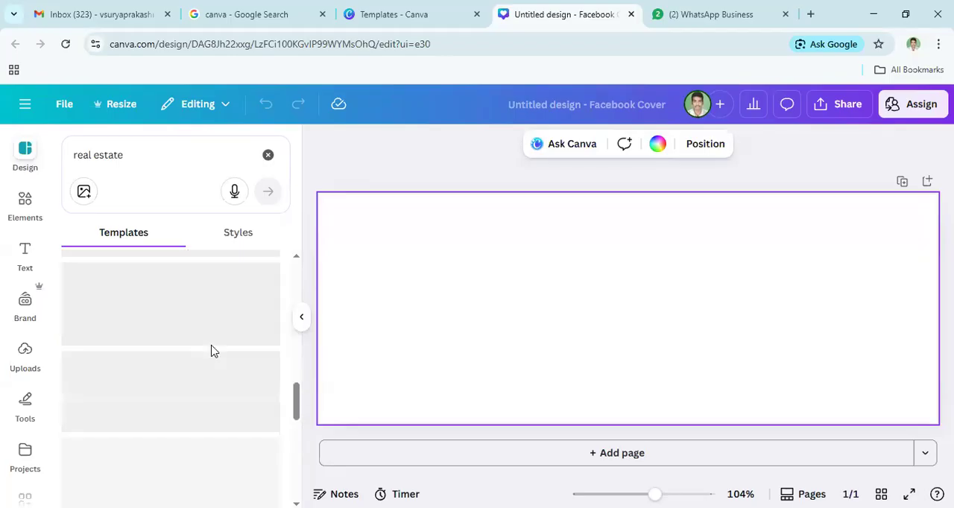
scroll(211, 351, "up", 2)
scroll(211, 351, "up", 3)
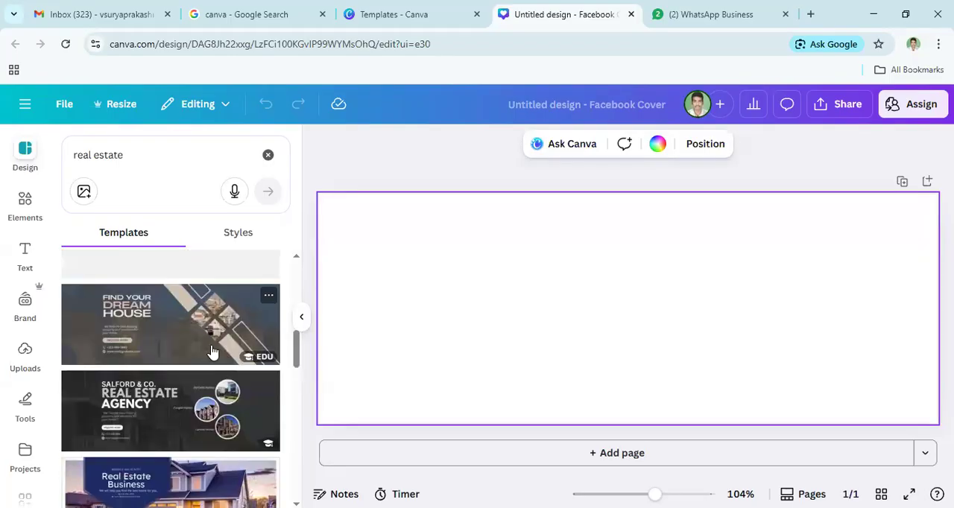
scroll(200, 353, "up", 2)
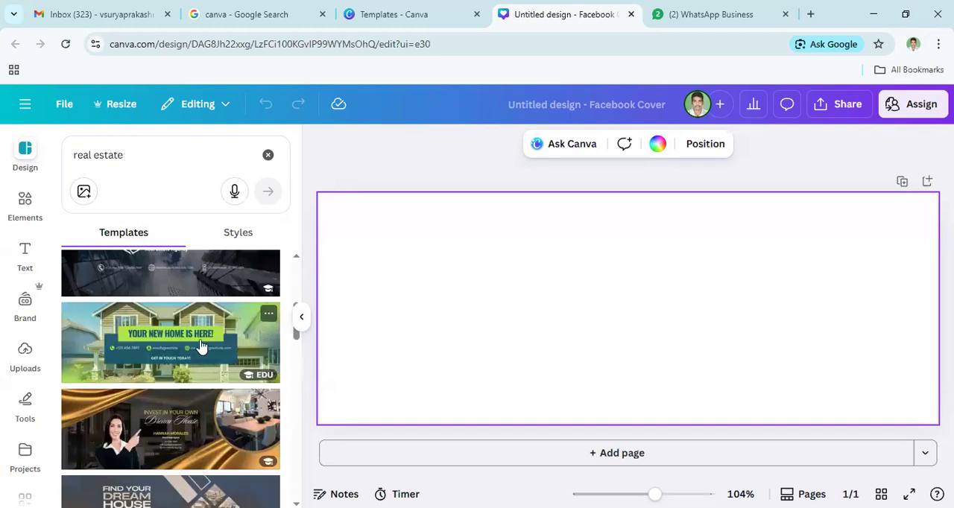
scroll(200, 345, "down", 2)
scroll(200, 339, "down", 1)
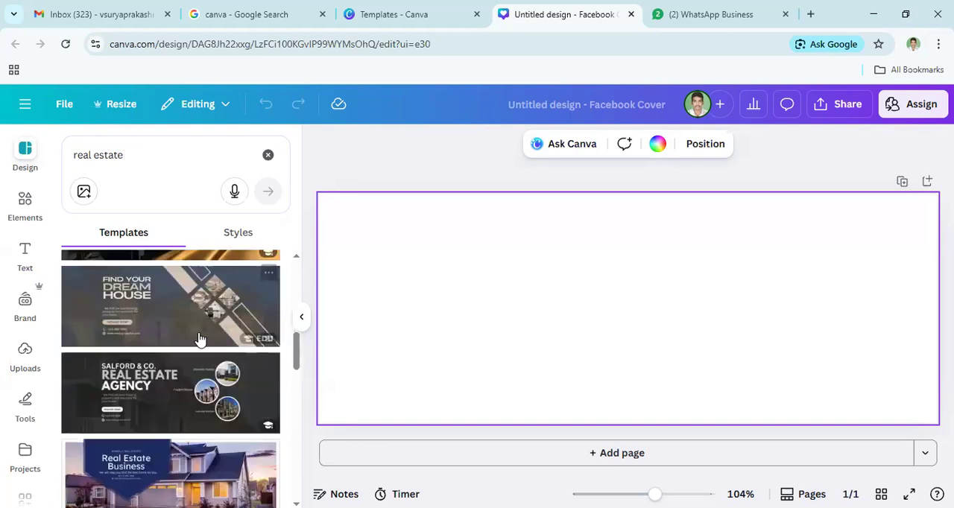
scroll(200, 339, "down", 1)
scroll(199, 339, "down", 1)
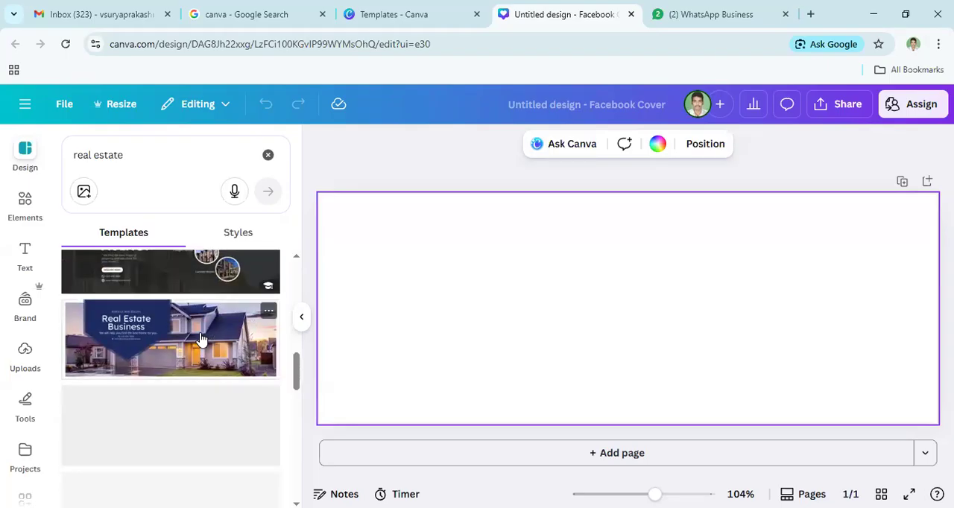
scroll(200, 339, "down", 1)
scroll(200, 339, "down", 1)
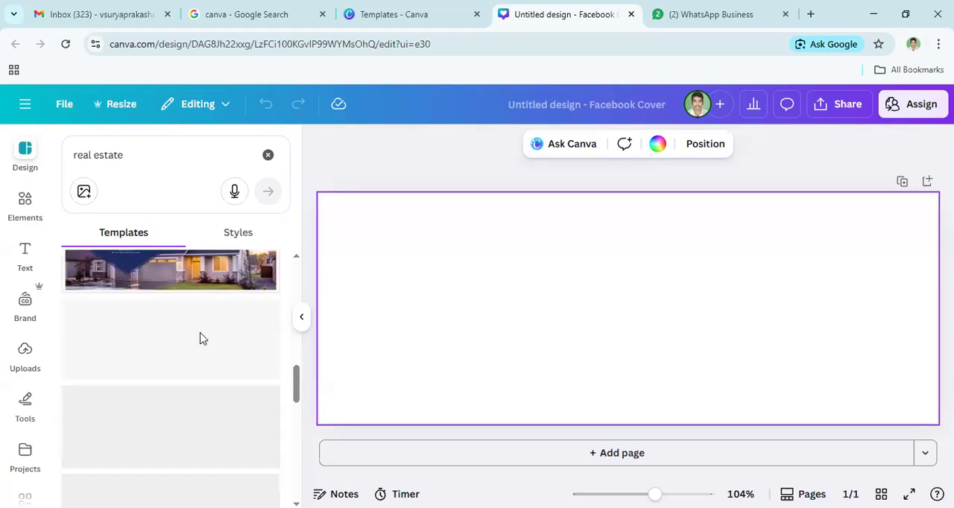
scroll(200, 343, "down", 1)
scroll(181, 419, "up", 3)
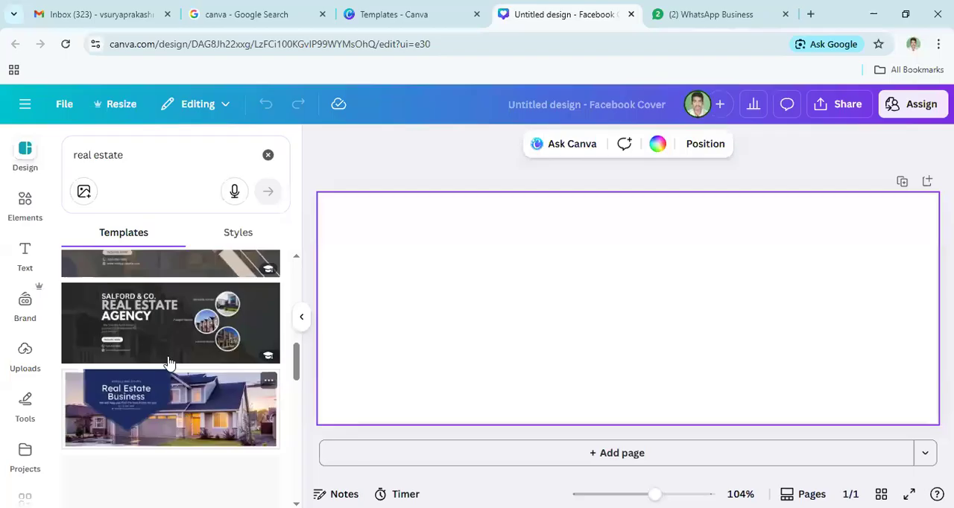
scroll(198, 409, "down", 1)
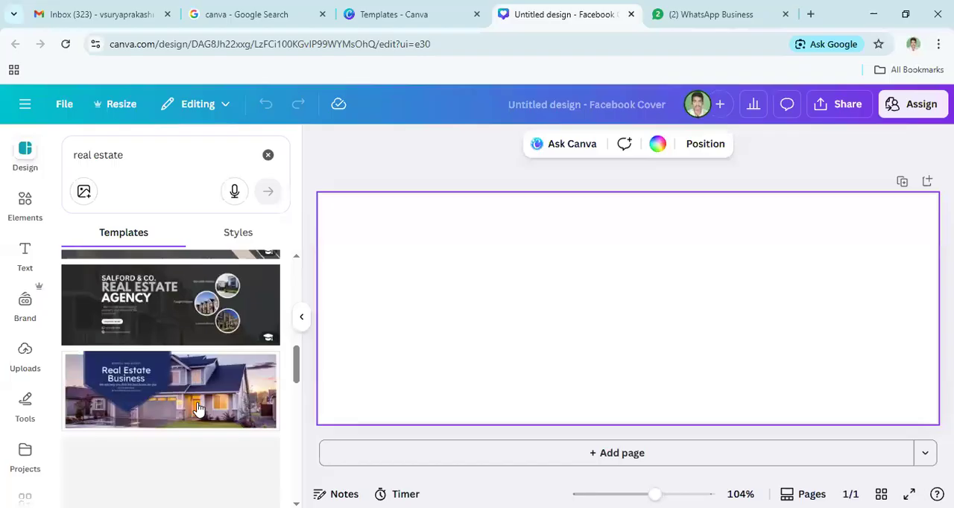
scroll(172, 383, "up", 2)
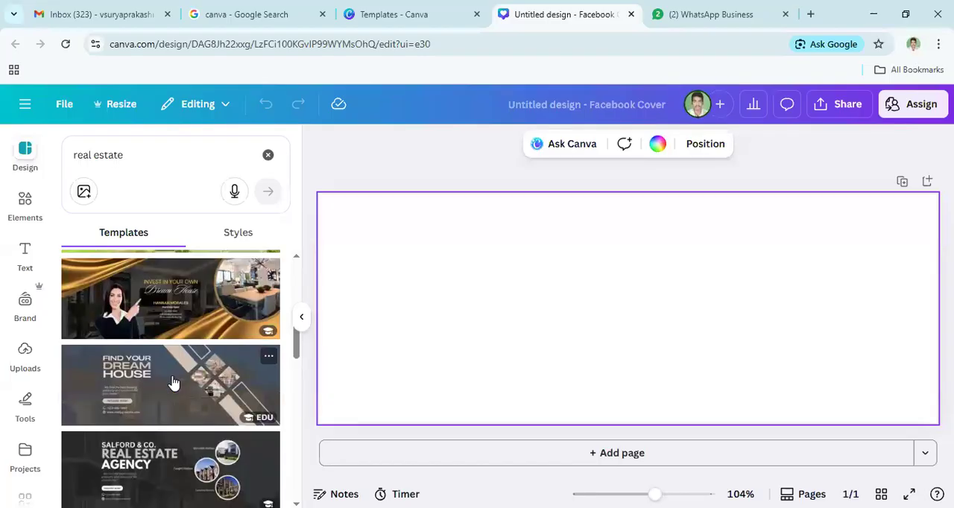
scroll(173, 383, "up", 2)
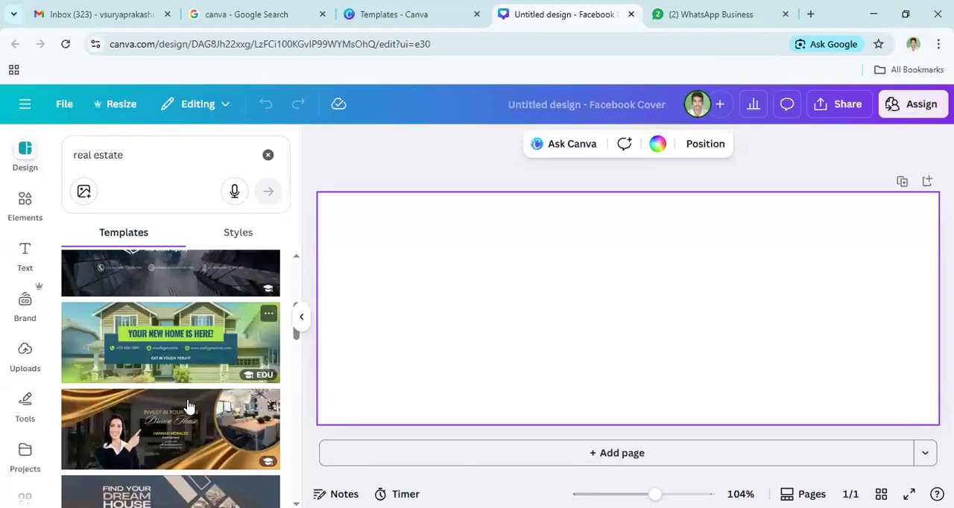
scroll(188, 406, "up", 1)
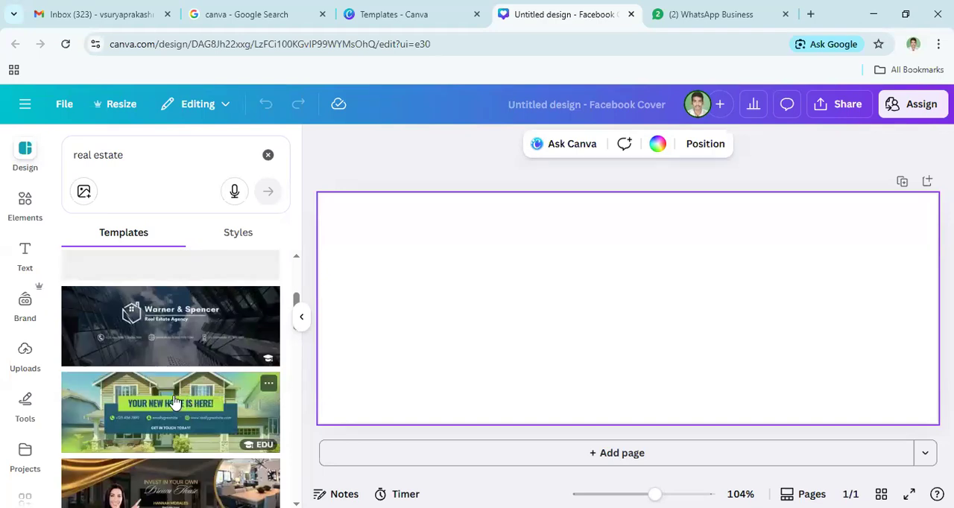
scroll(174, 399, "down", 4)
scroll(173, 398, "down", 5)
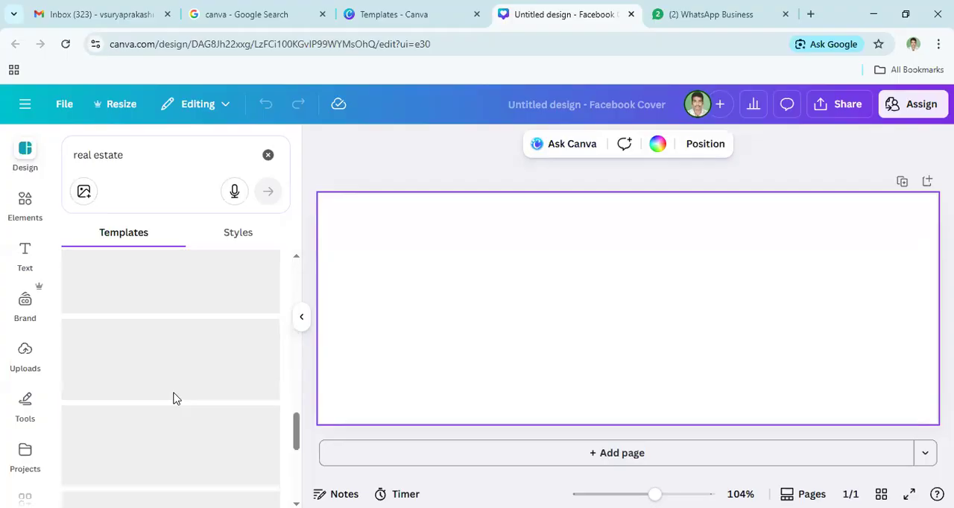
scroll(173, 398, "up", 7)
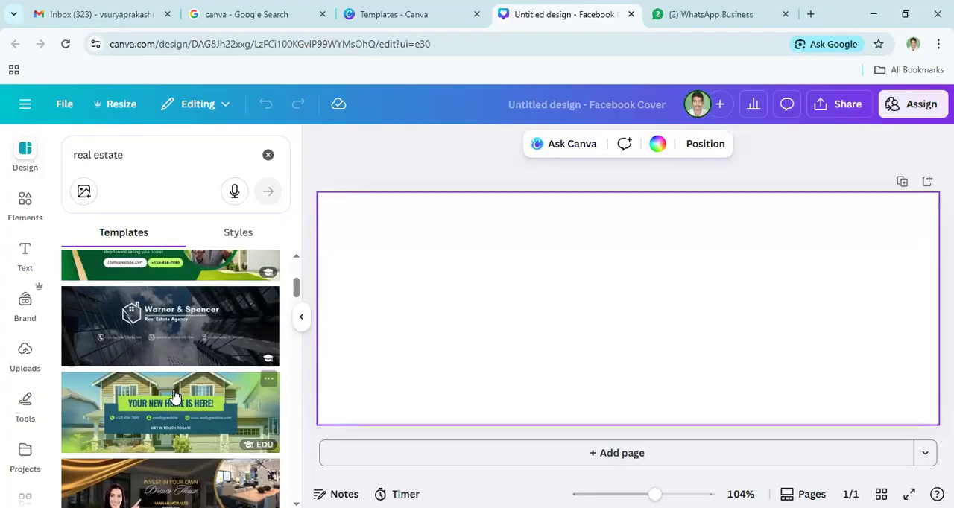
- Look through the real estate templates further down the results, including the agent profile, house-for-sale and grand opening covers, for a suitable design
scroll(174, 398, "down", 5)
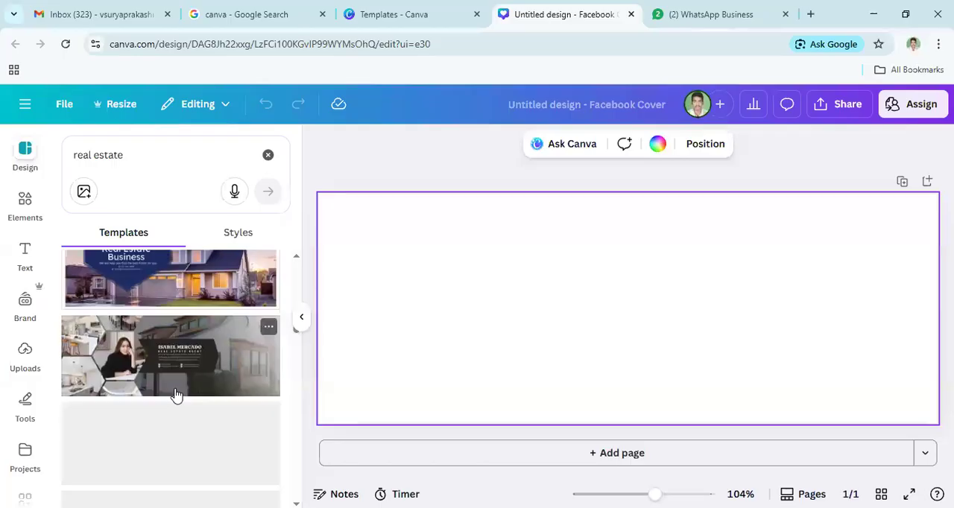
scroll(177, 395, "down", 5)
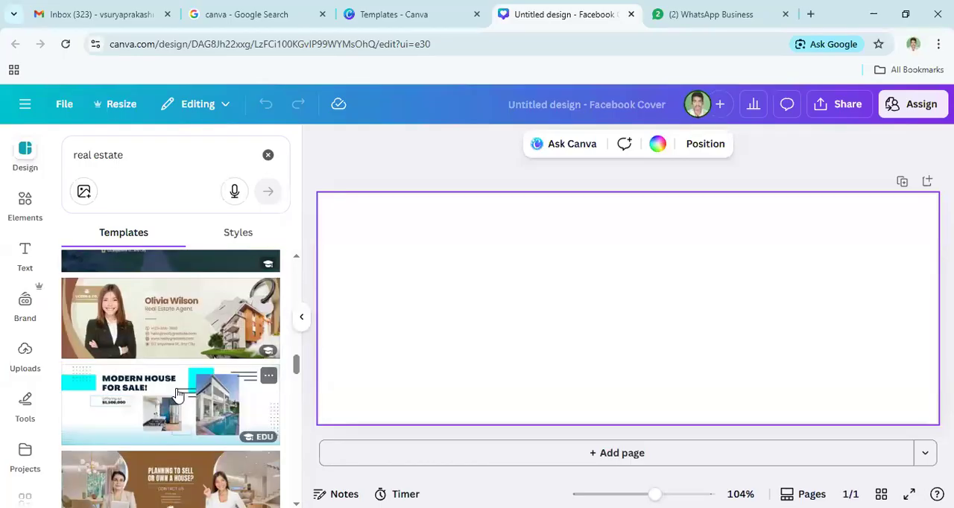
scroll(182, 394, "down", 3)
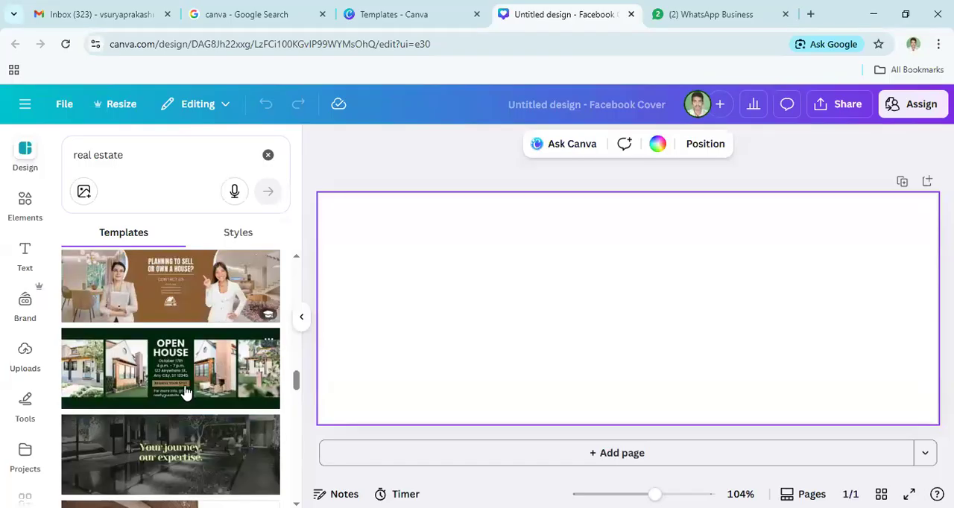
scroll(186, 393, "down", 3)
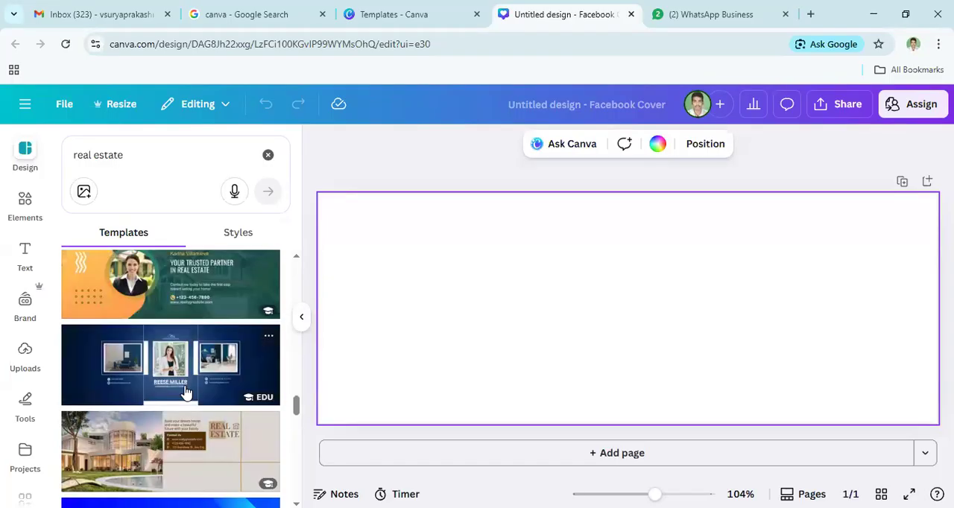
scroll(186, 394, "down", 3)
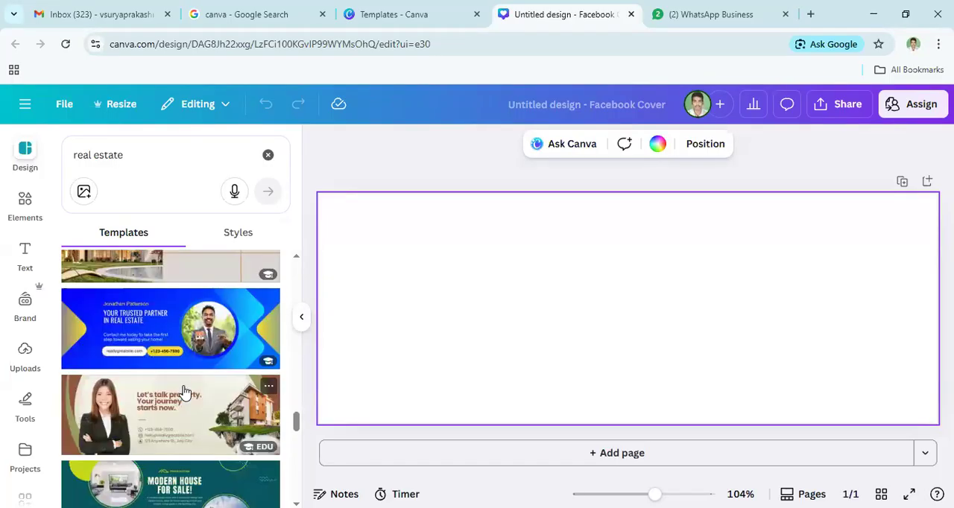
scroll(185, 394, "down", 1)
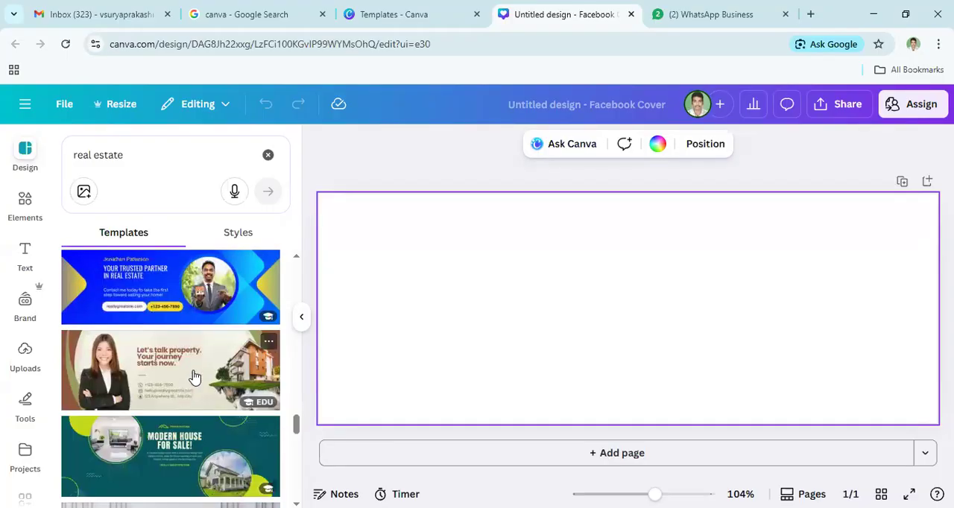
scroll(192, 331, "up", 1)
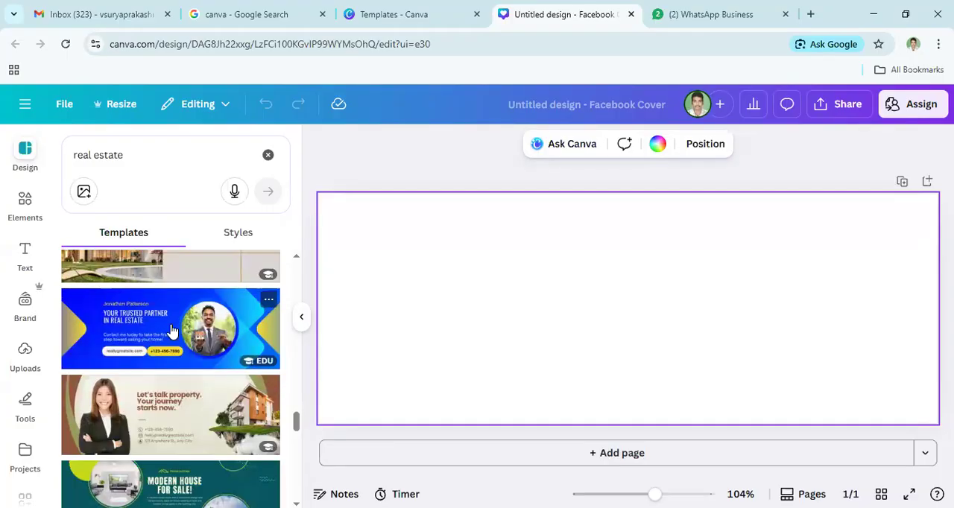
scroll(170, 331, "down", 1)
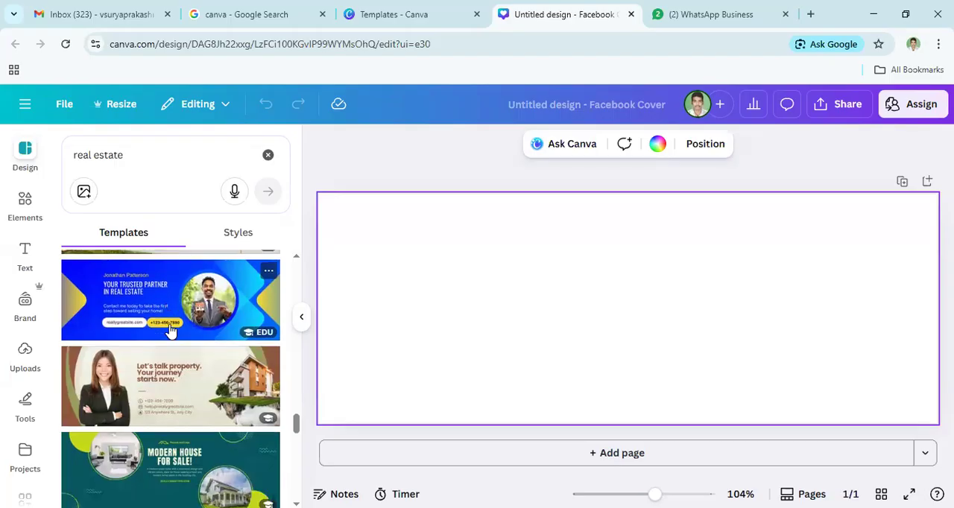
scroll(171, 331, "down", 3)
scroll(171, 331, "down", 3)
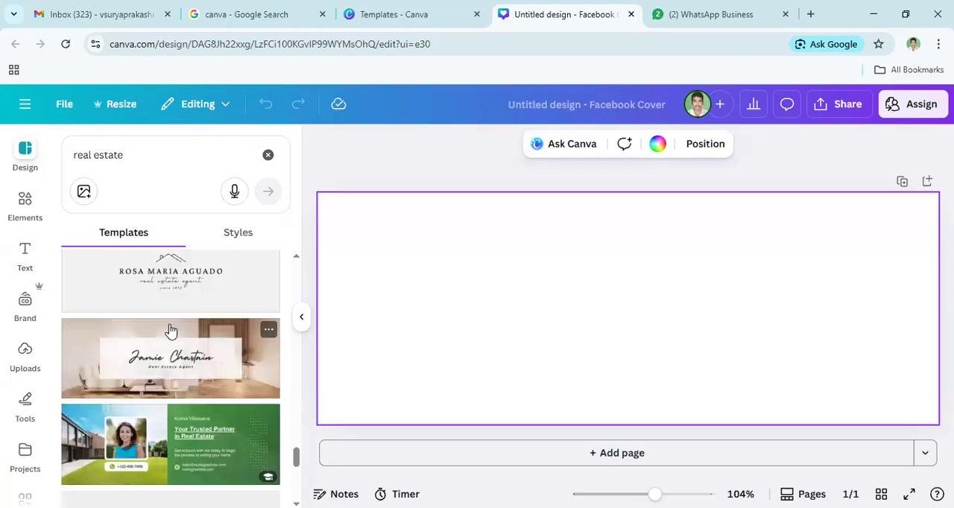
scroll(187, 389, "down", 2)
scroll(187, 385, "down", 5)
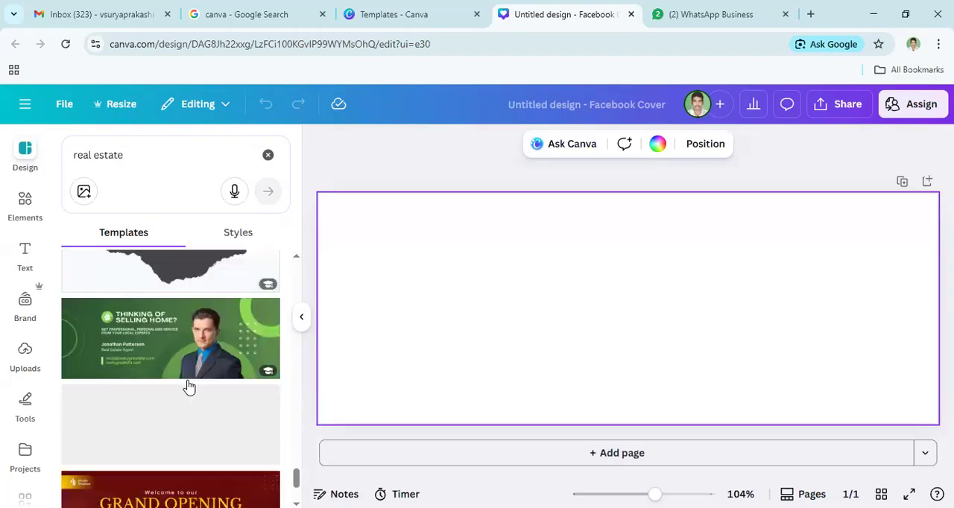
scroll(188, 387, "down", 3)
scroll(189, 386, "down", 3)
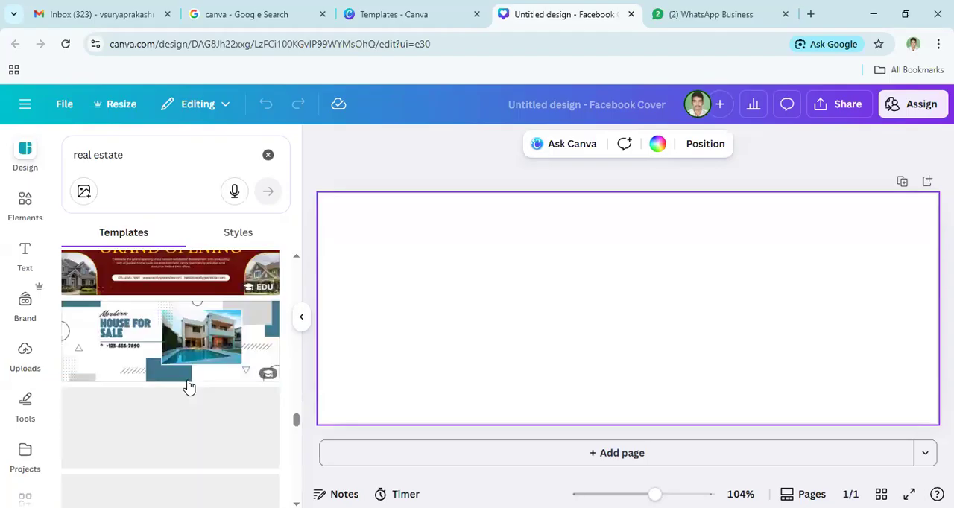
scroll(188, 387, "up", 3)
scroll(188, 386, "down", 2)
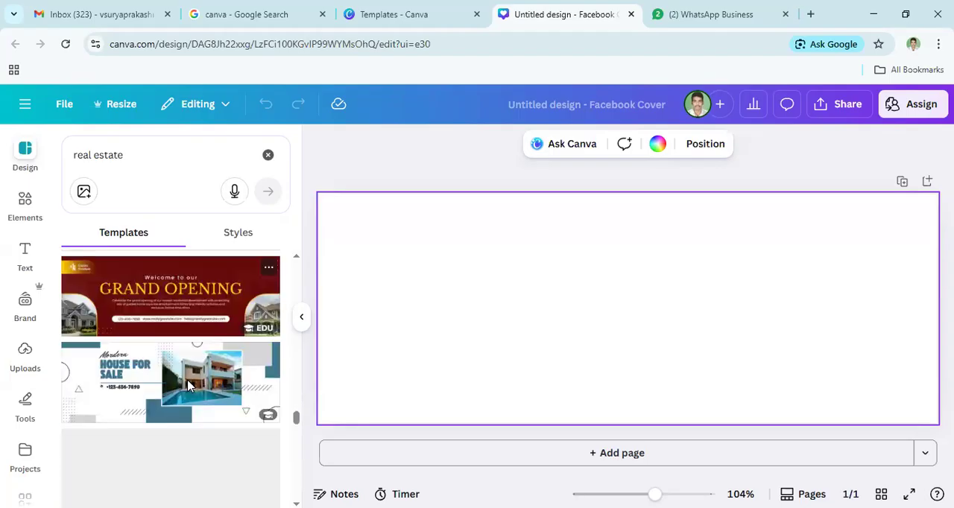
scroll(188, 386, "down", 3)
scroll(189, 387, "up", 3)
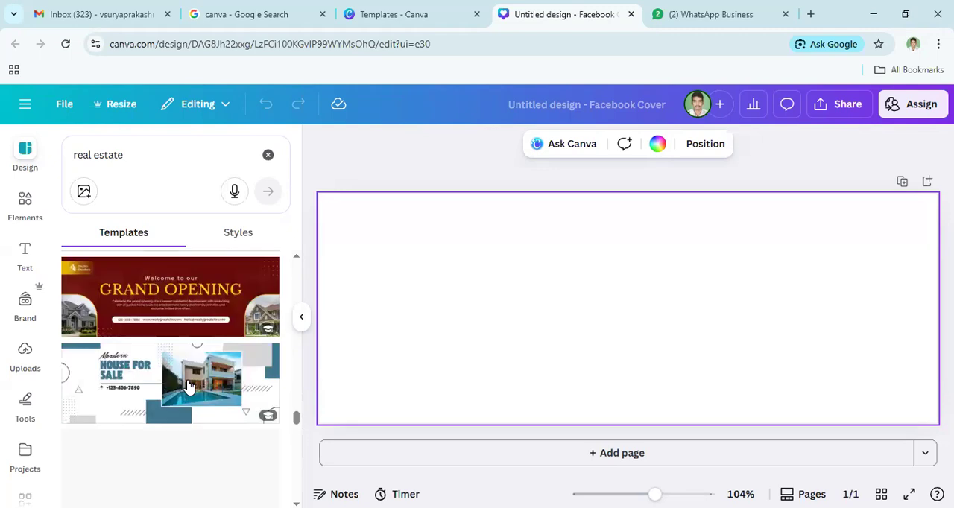
scroll(188, 387, "up", 2)
scroll(190, 384, "down", 4)
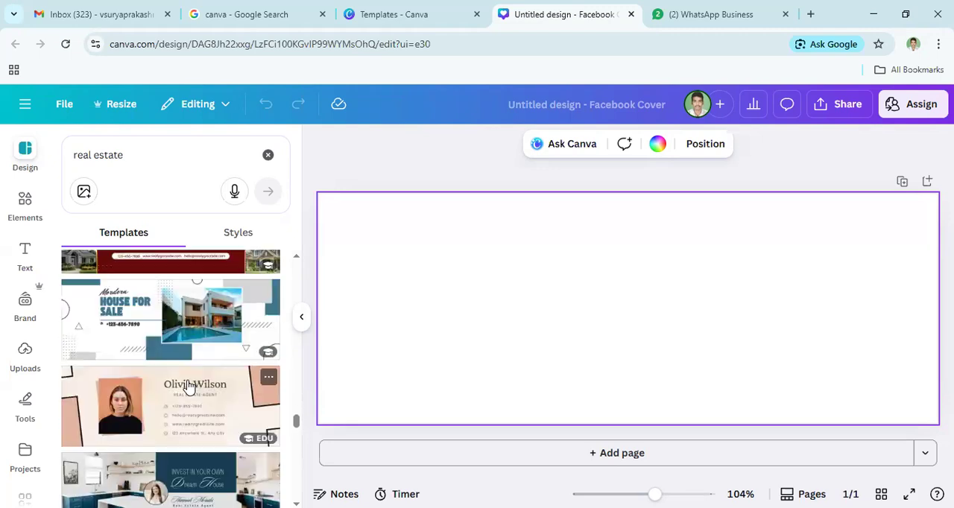
scroll(193, 380, "down", 2)
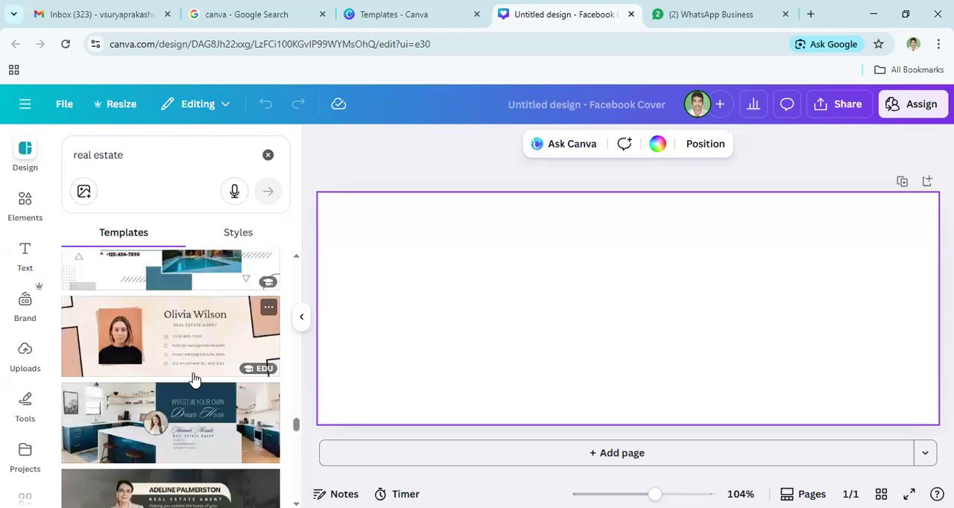
scroll(193, 380, "down", 7)
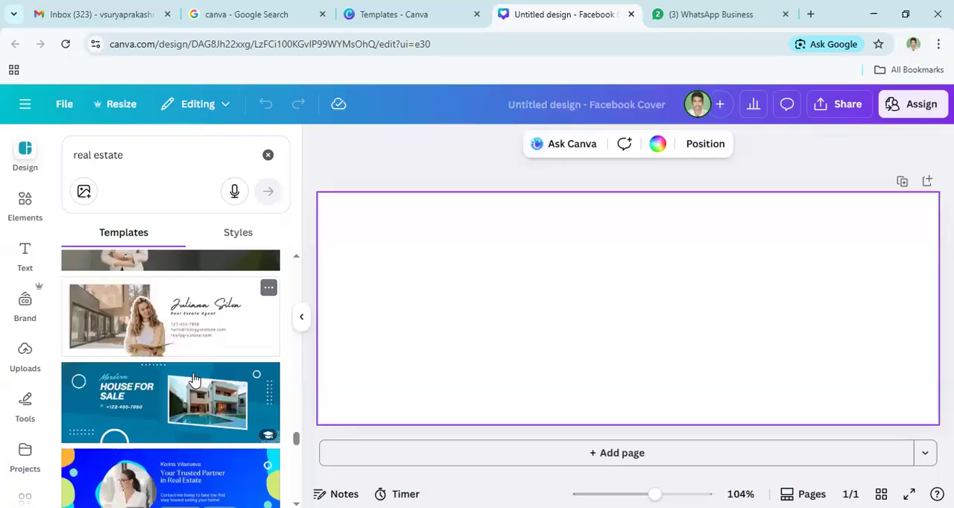
scroll(193, 380, "down", 4)
scroll(193, 380, "down", 6)
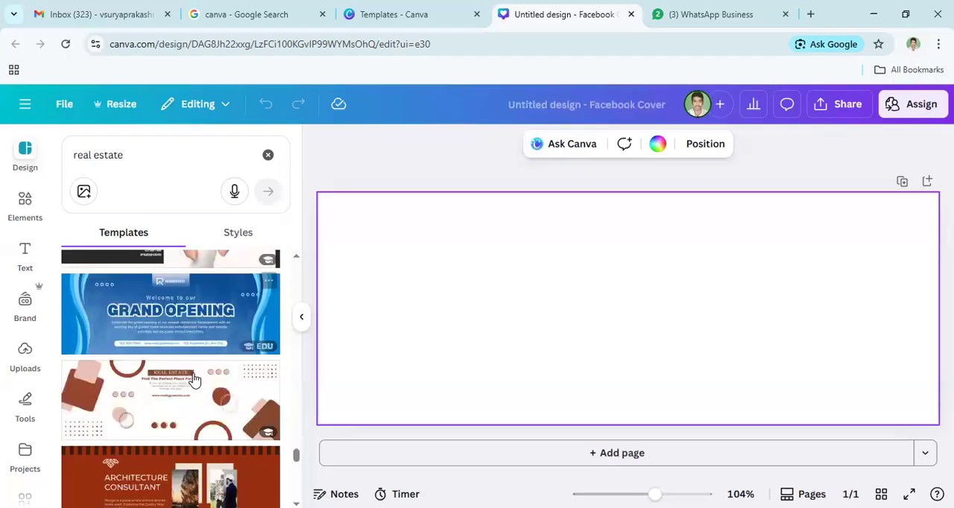
scroll(193, 381, "down", 3)
scroll(195, 380, "up", 5)
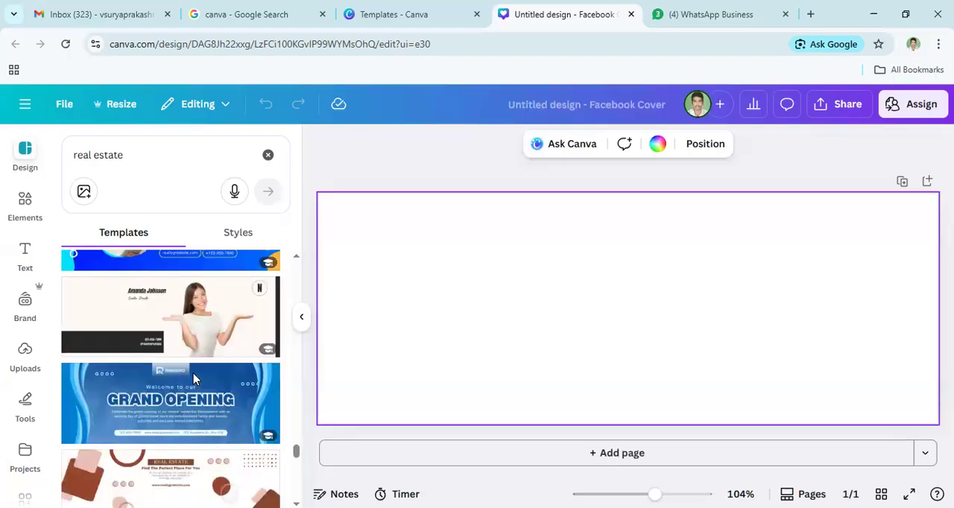
scroll(194, 380, "up", 12)
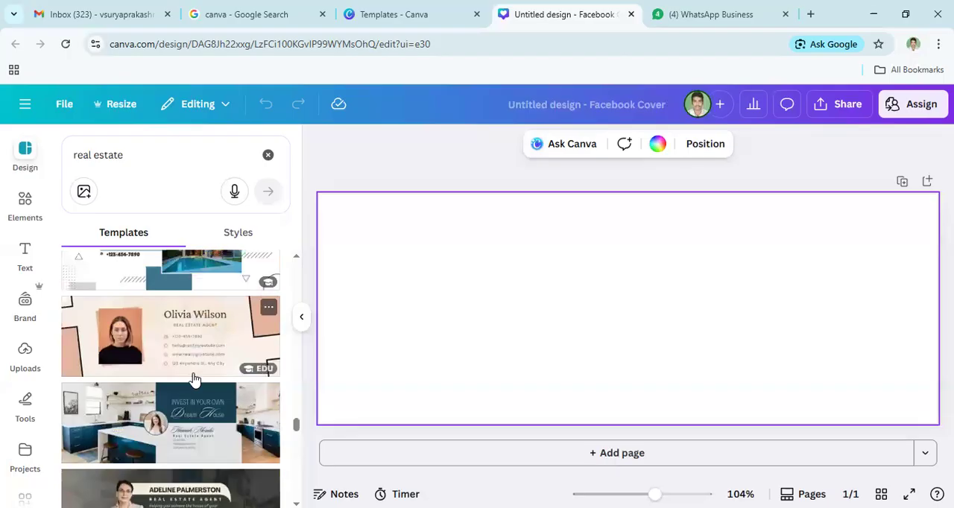
- Apply the "Neon Green Modern Illustrated House Real Estate Facebook Cover" template from the search results to the blank design
scroll(193, 380, "up", 5)
scroll(195, 380, "up", 5)
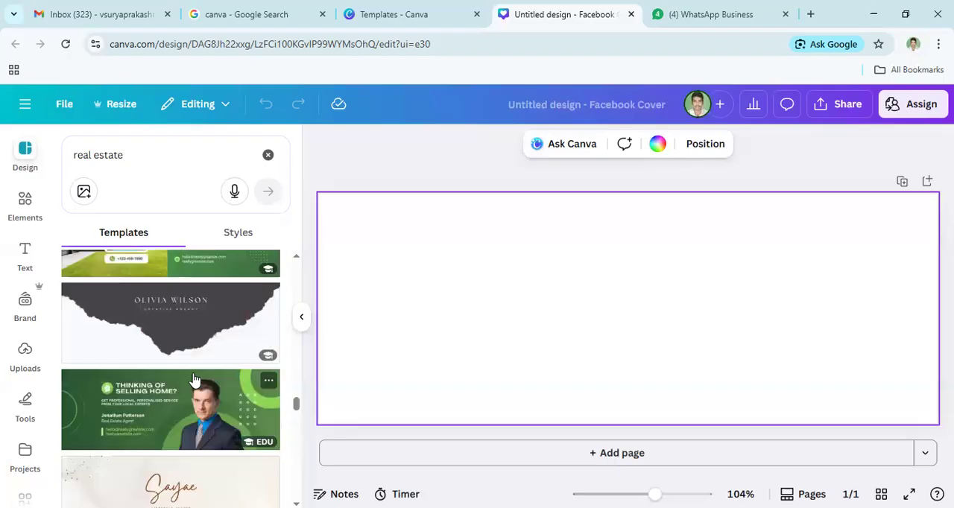
scroll(193, 380, "up", 5)
scroll(193, 380, "up", 5)
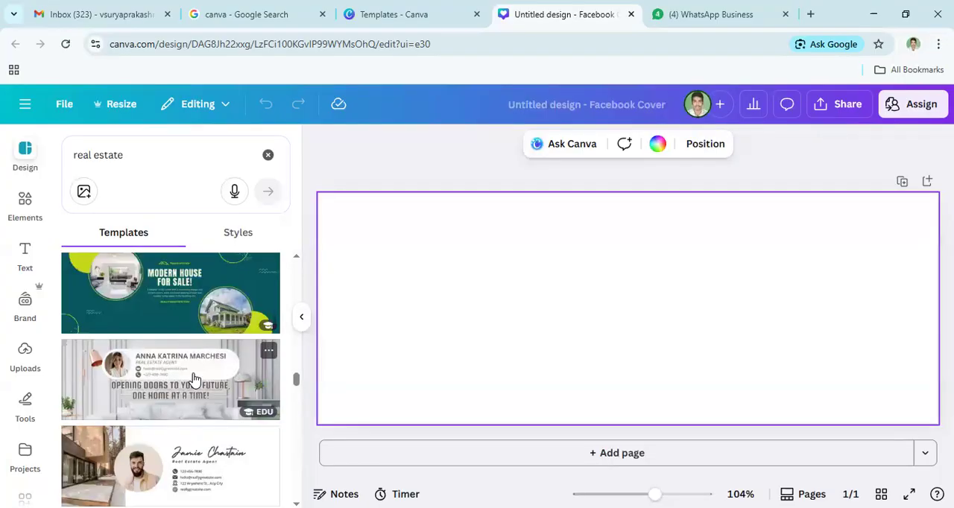
scroll(196, 379, "up", 5)
scroll(192, 378, "up", 5)
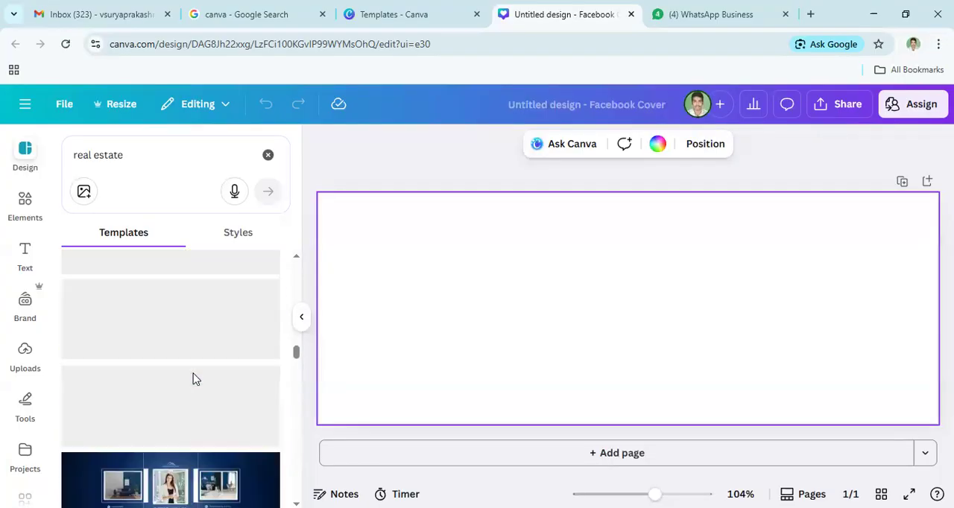
scroll(178, 377, "up", 5)
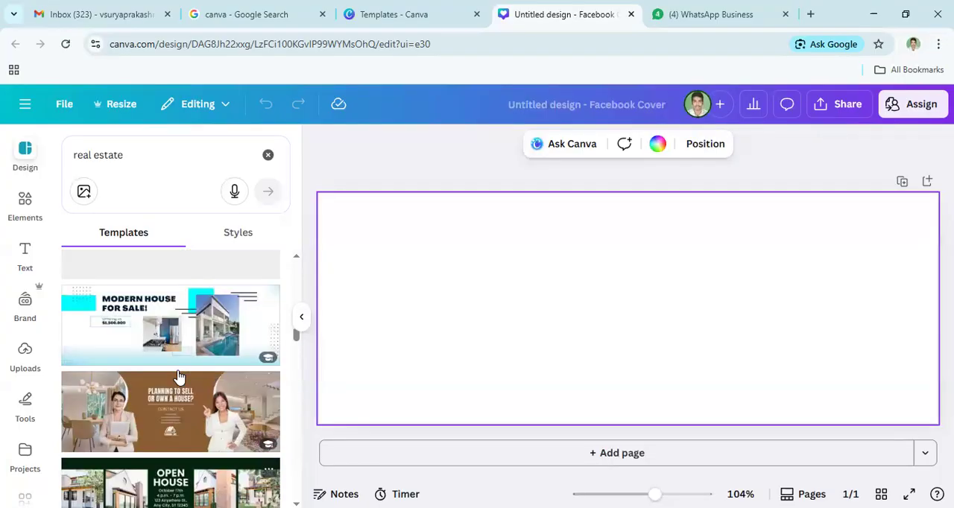
scroll(184, 375, "up", 5)
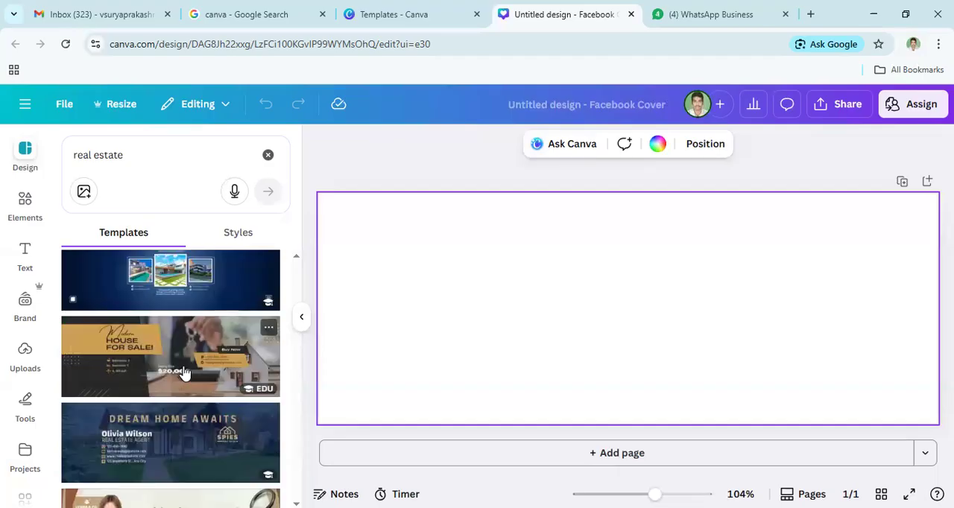
scroll(184, 372, "up", 3)
scroll(184, 372, "up", 3)
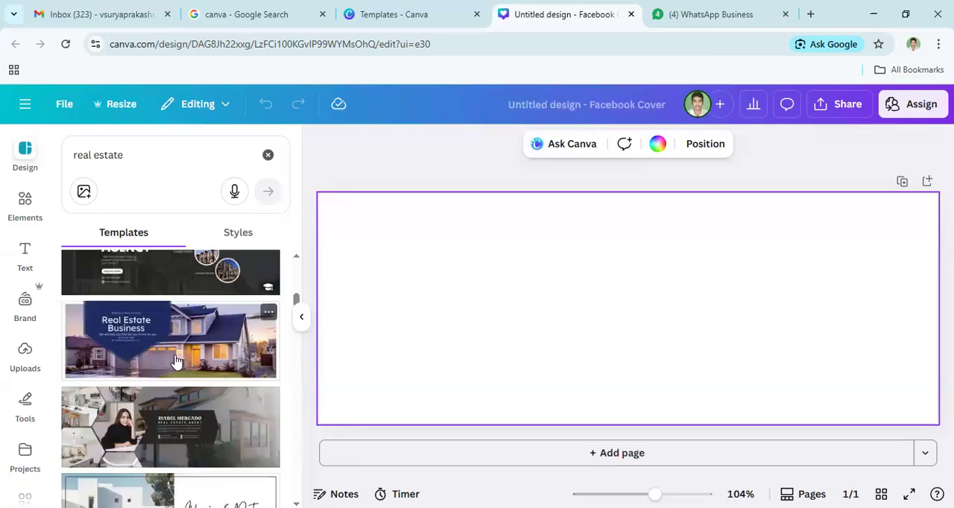
scroll(176, 362, "down", 2)
scroll(176, 362, "up", 2)
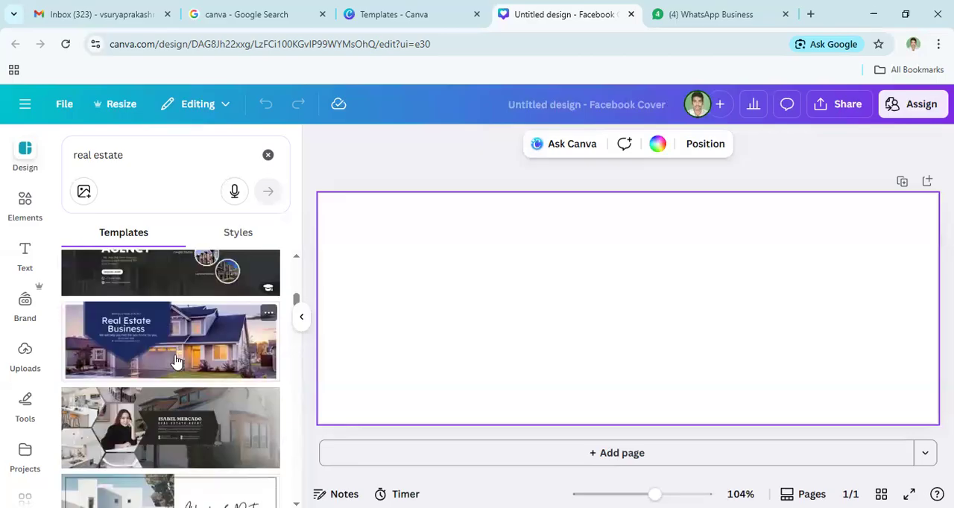
scroll(176, 362, "up", 2)
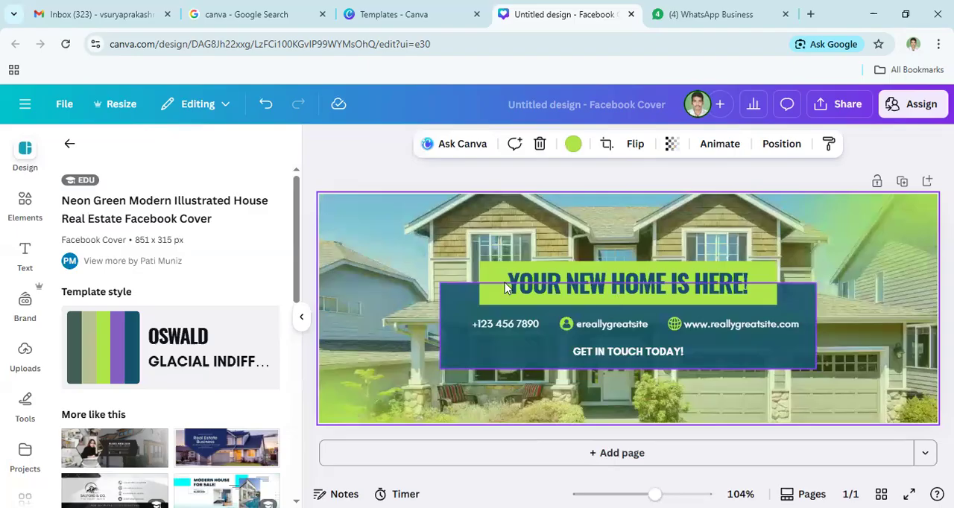
- Replace the headline "YOUR NEW HOME IS HERE!" with "HYD REAL ESTATE"
double_click(568, 293)
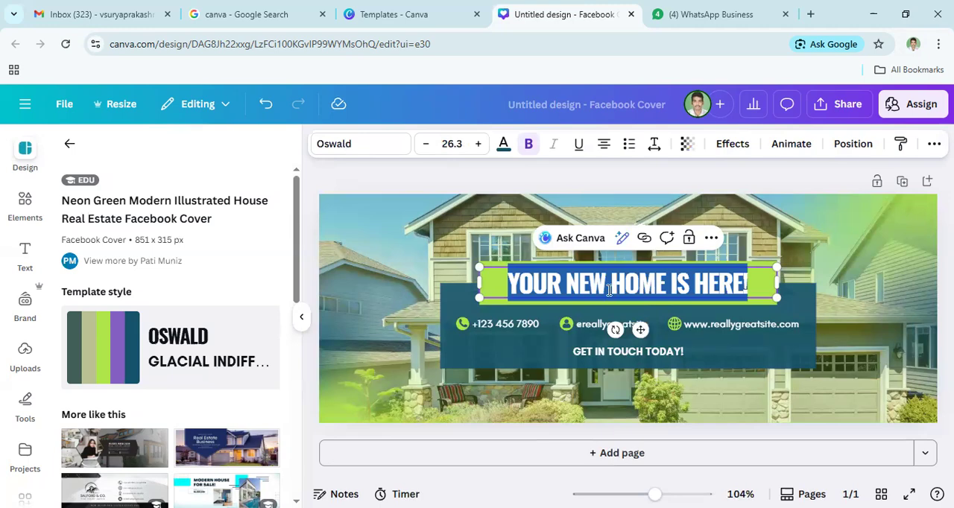
type("HYD")
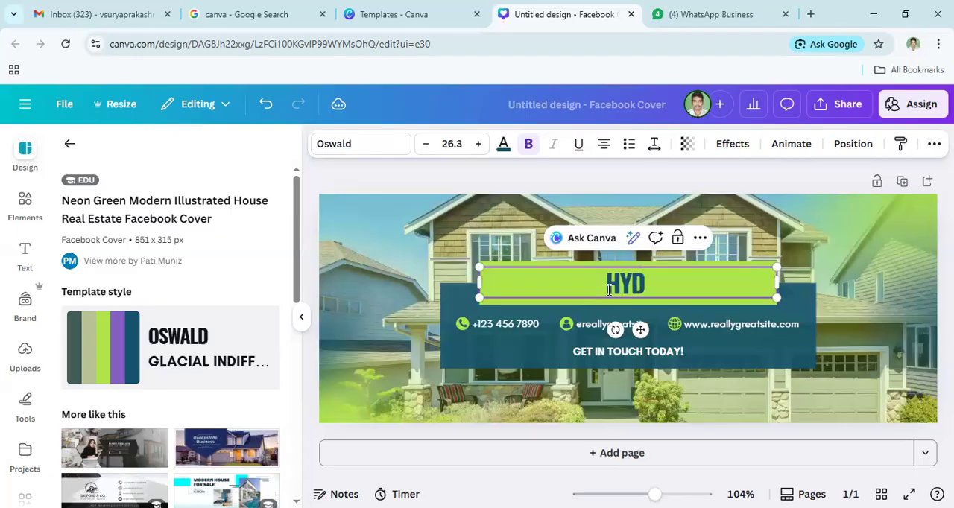
type(" REA")
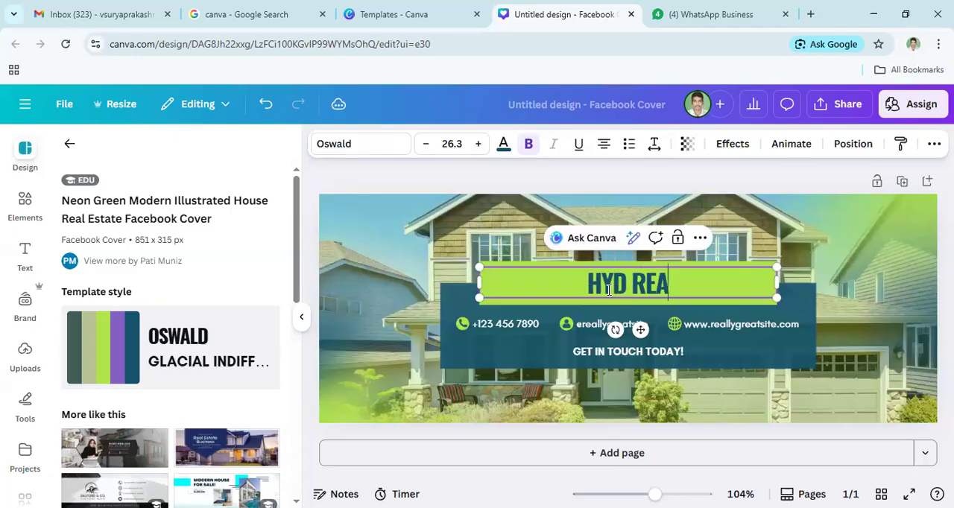
type("L EST")
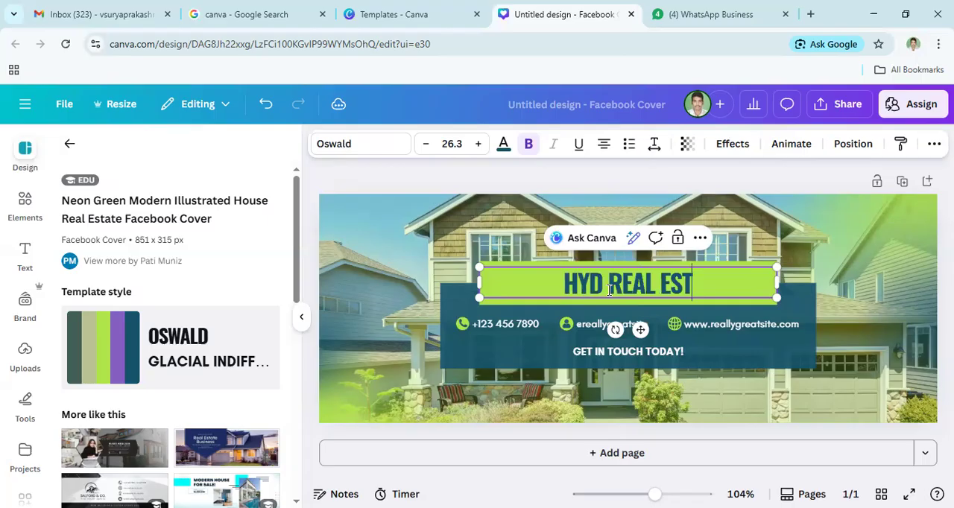
type("ATE")
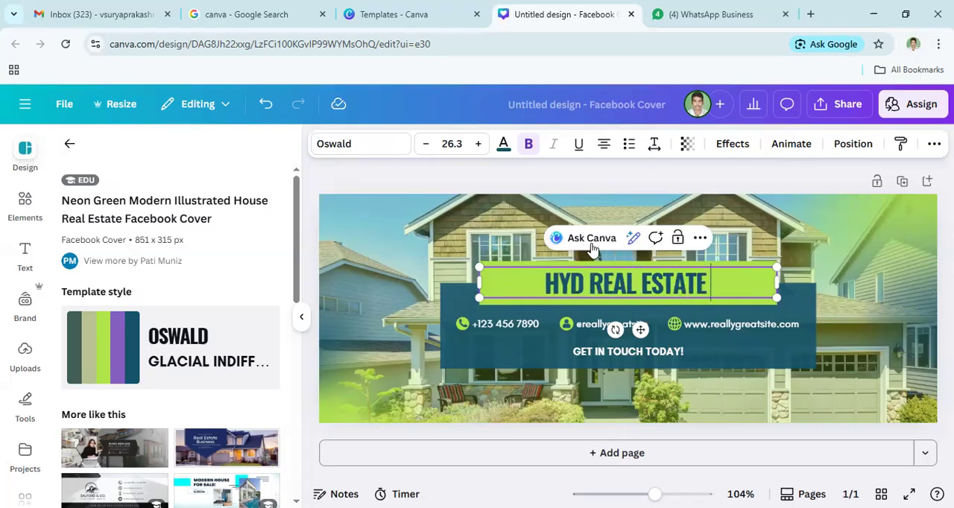
left_click(536, 216)
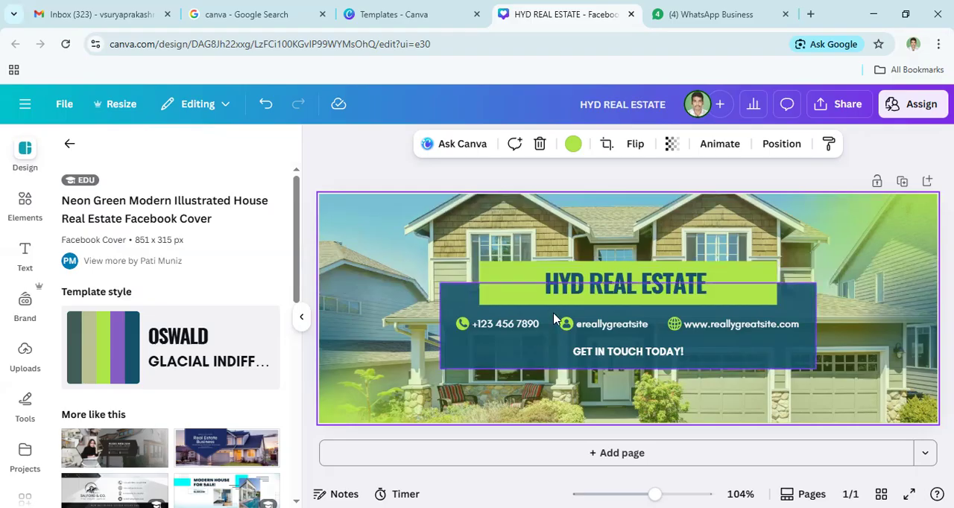
- Replace the placeholder phone number beside the phone icon with the business's contact number, including the +91 country code
left_click(601, 286)
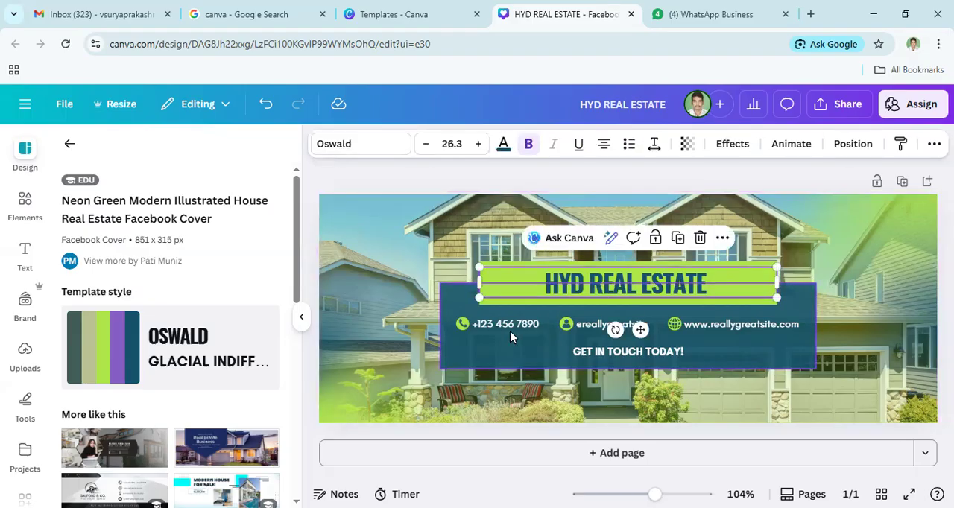
left_click(488, 329)
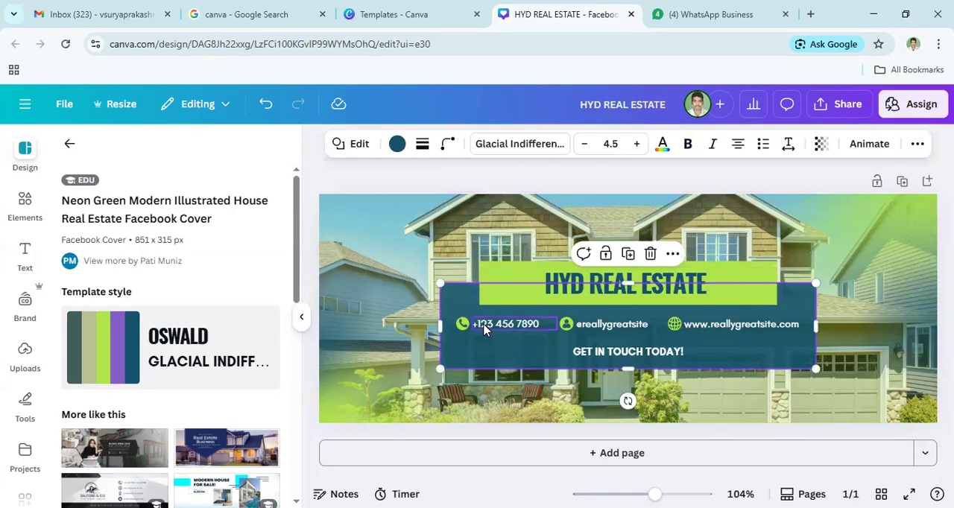
left_click(541, 327)
double_click(543, 324)
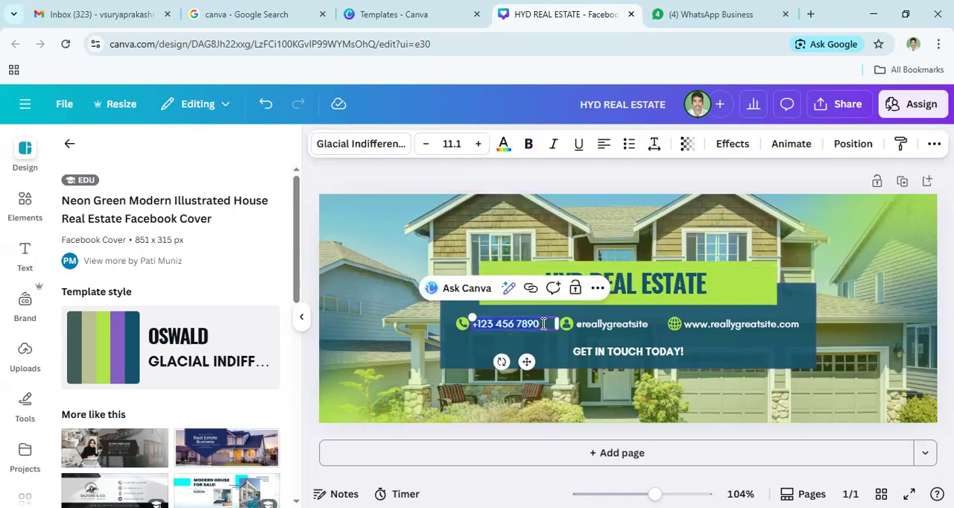
key("BackSpace")
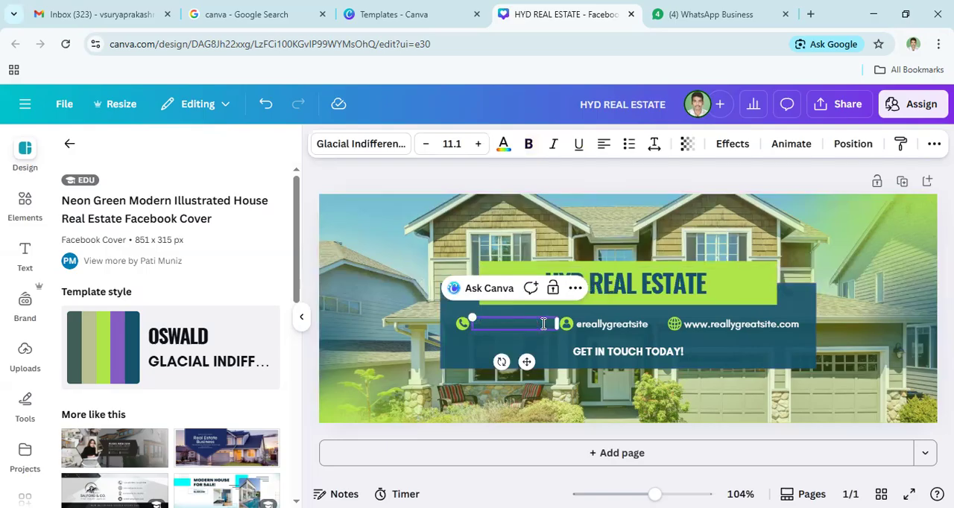
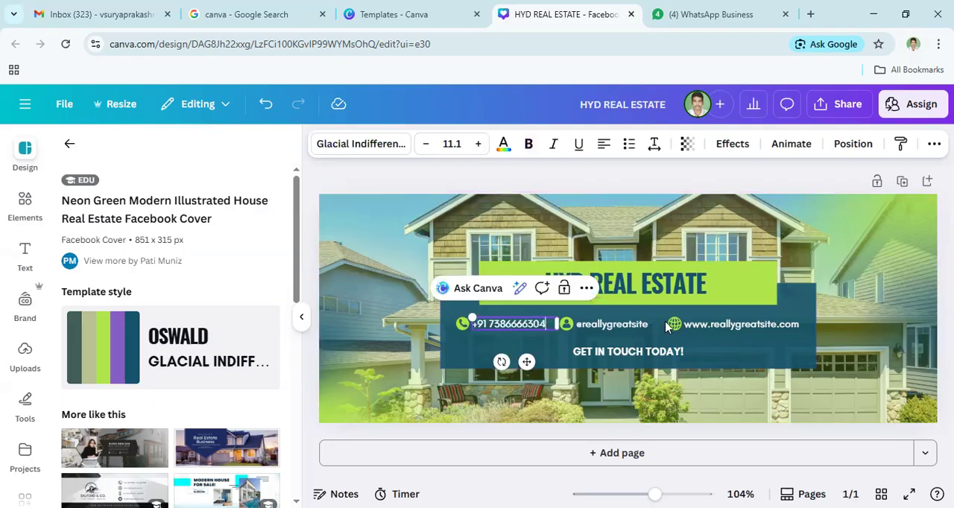
left_click(608, 332)
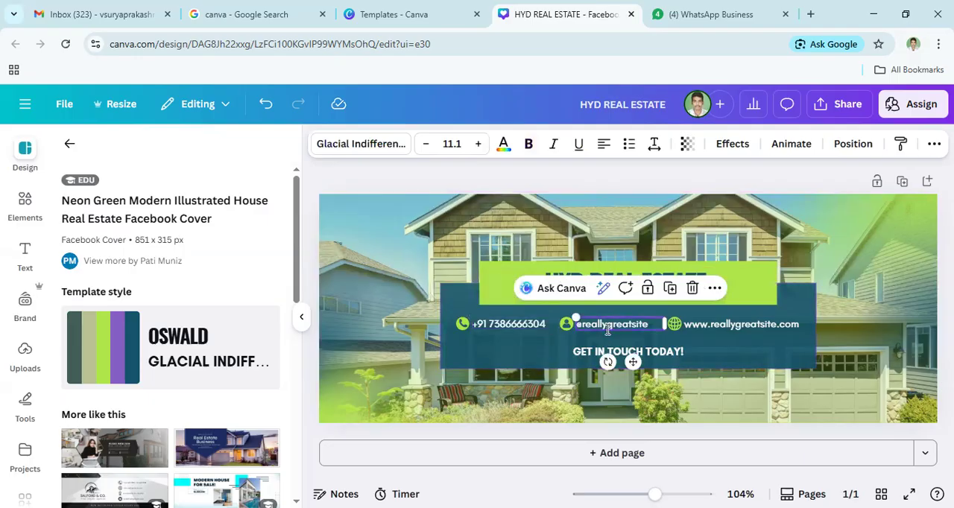
double_click(607, 331)
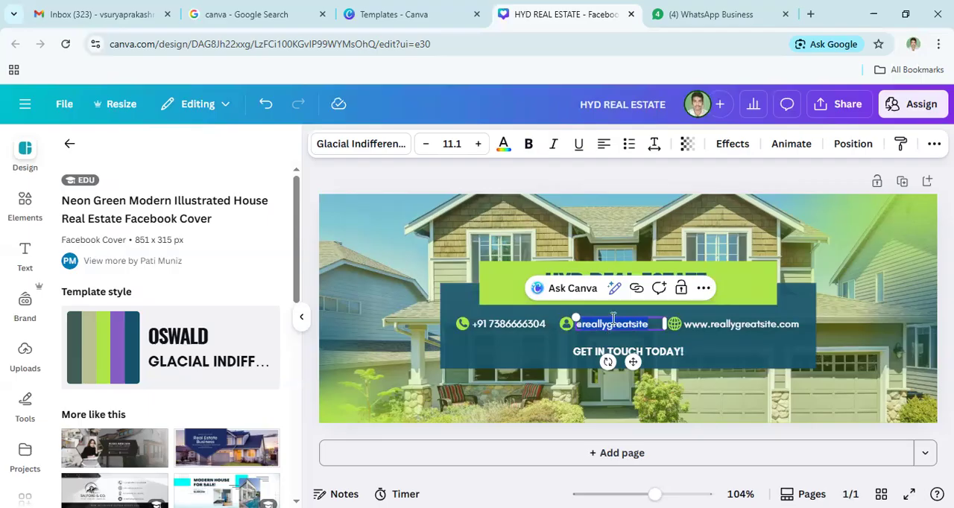
left_click(681, 292)
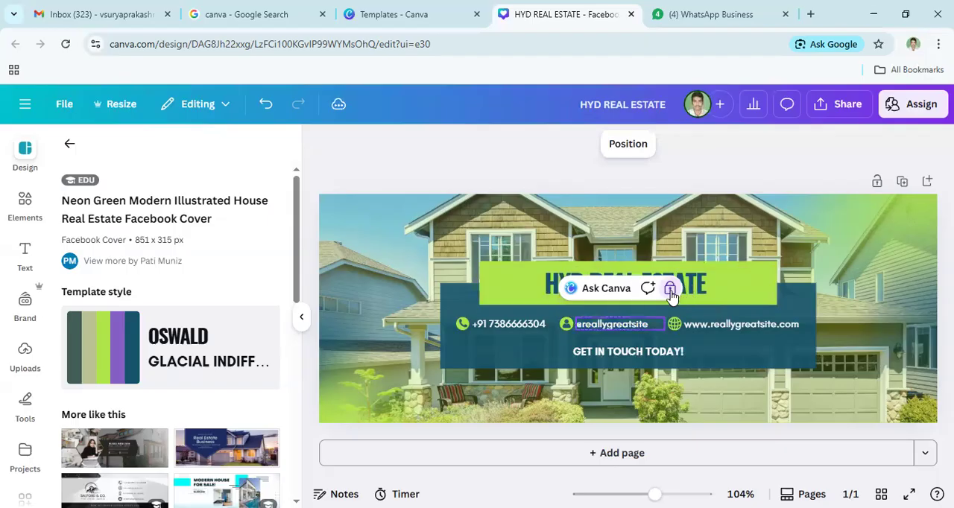
left_click(673, 294)
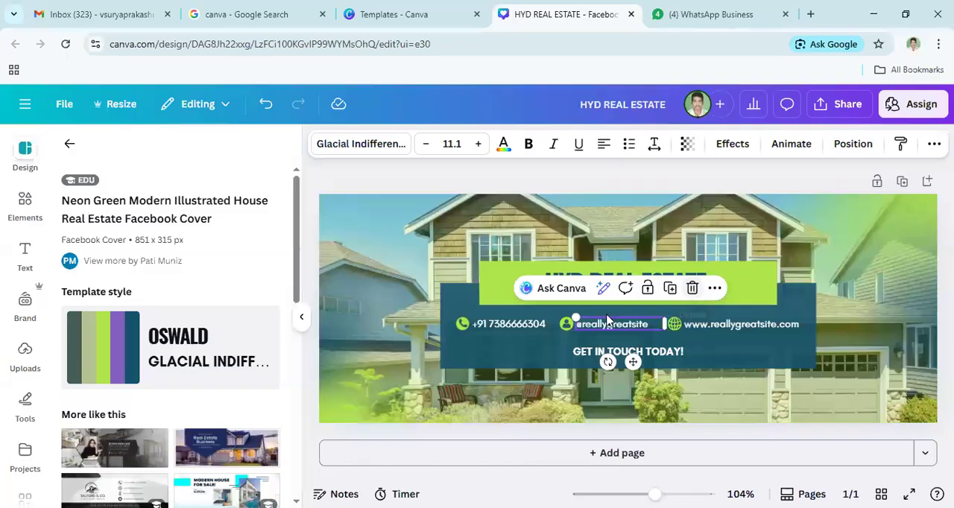
left_click(567, 327)
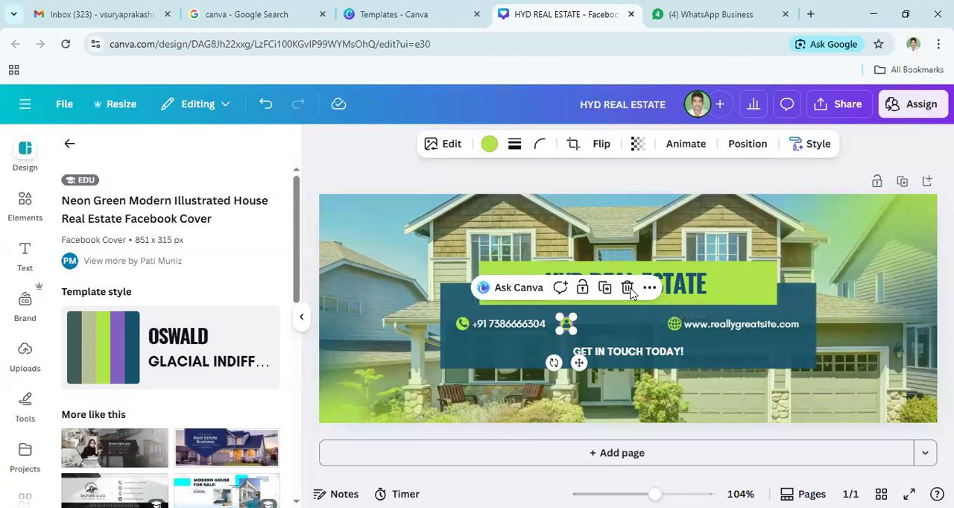
- Move the "GET IN TOUCH TODAY!" text slightly down and to the right within the dark blue box
left_click(614, 355)
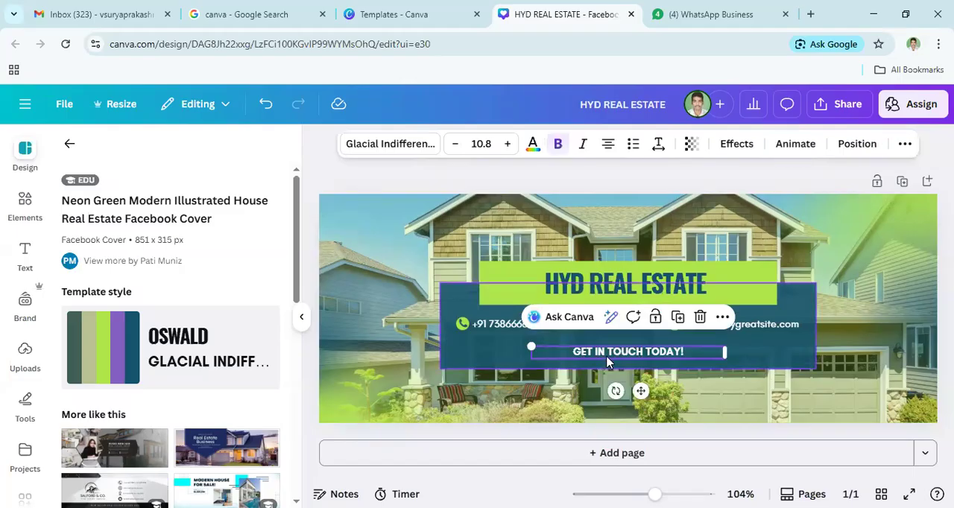
left_click_drag(741, 405, 621, 366)
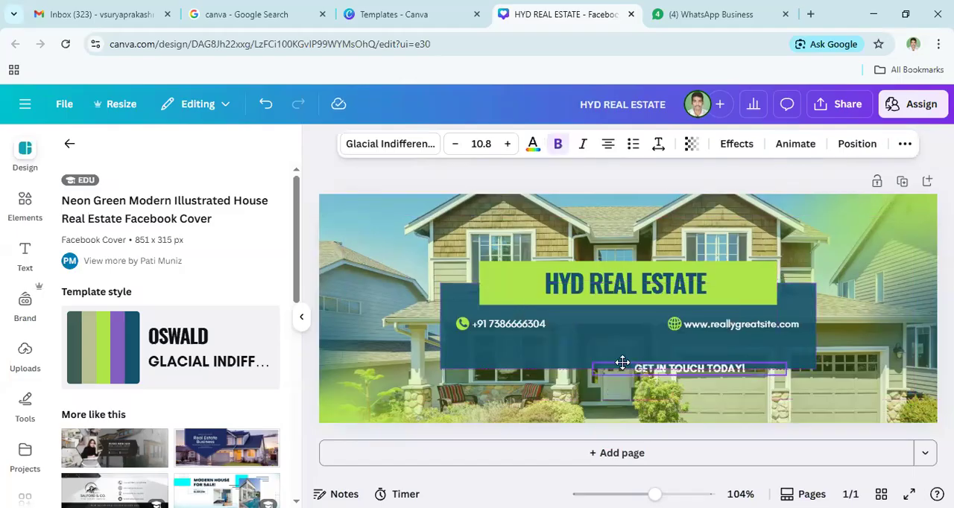
- Replace "reallygreatsite" in the website address beside the globe icon with "digitalsutraacademy"
left_click(766, 329)
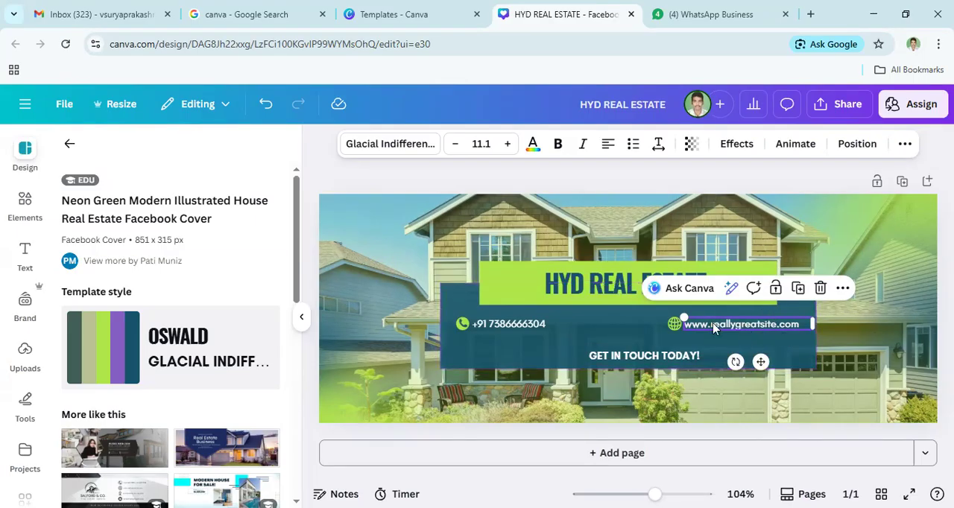
left_click(674, 326)
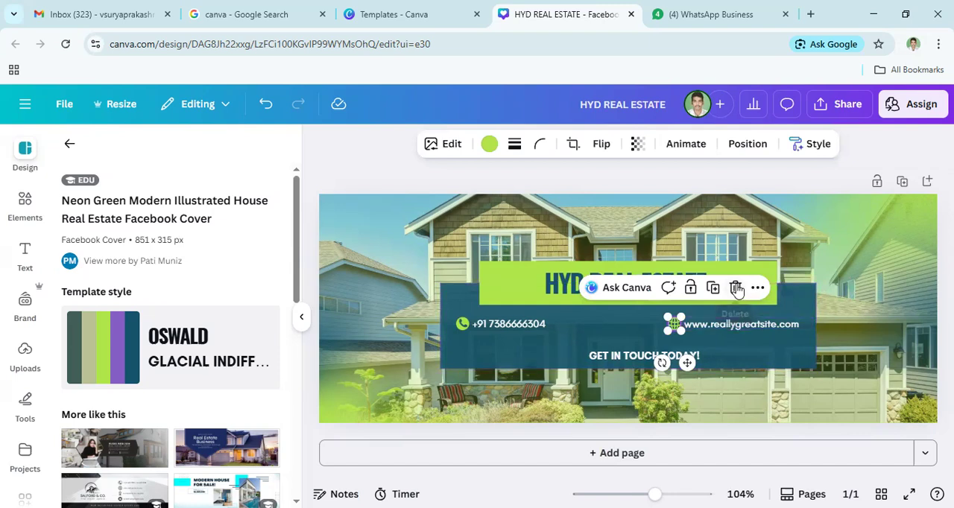
left_click(719, 329)
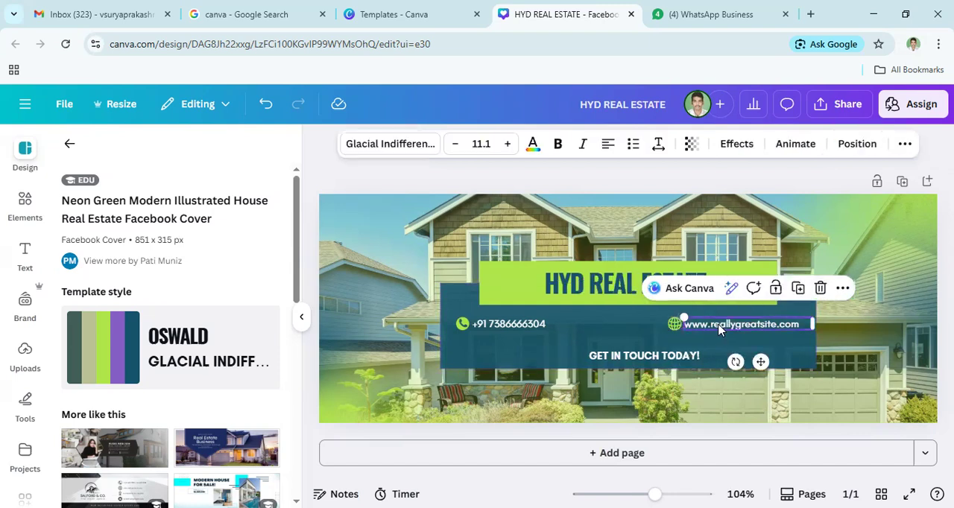
double_click(719, 327)
left_click(714, 325)
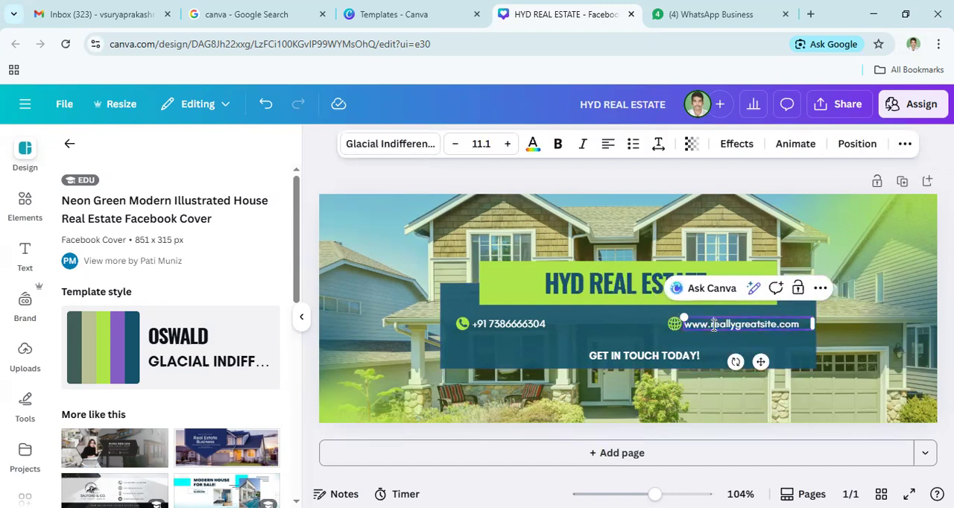
key("Delete")
key("Delete")
key("Delete")
key("Delete")
key("Delete")
key("Delete")
key("Delete")
key("Delete")
key("Delete")
key("Delete")
key("Delete")
key("Delete")
key("Delete")
key("Delete")
key("Delete")
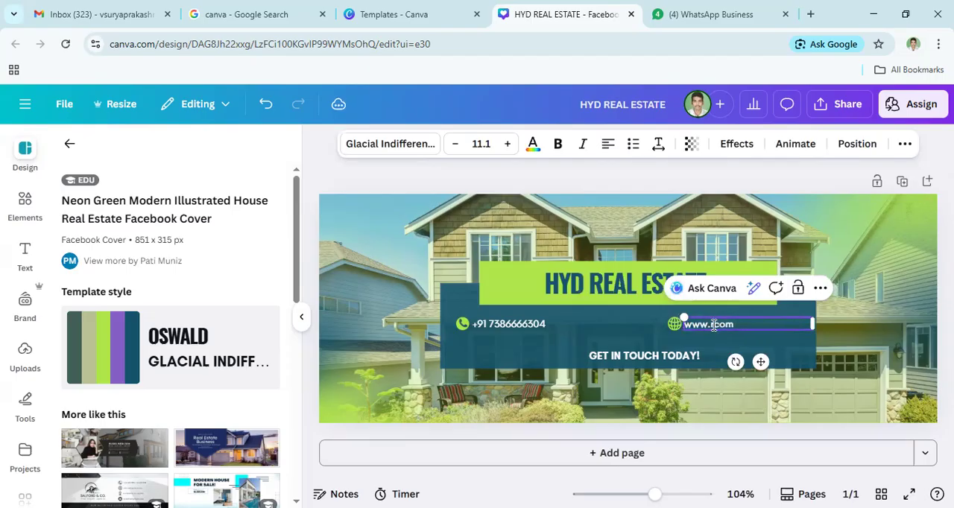
type("digitalsuta")
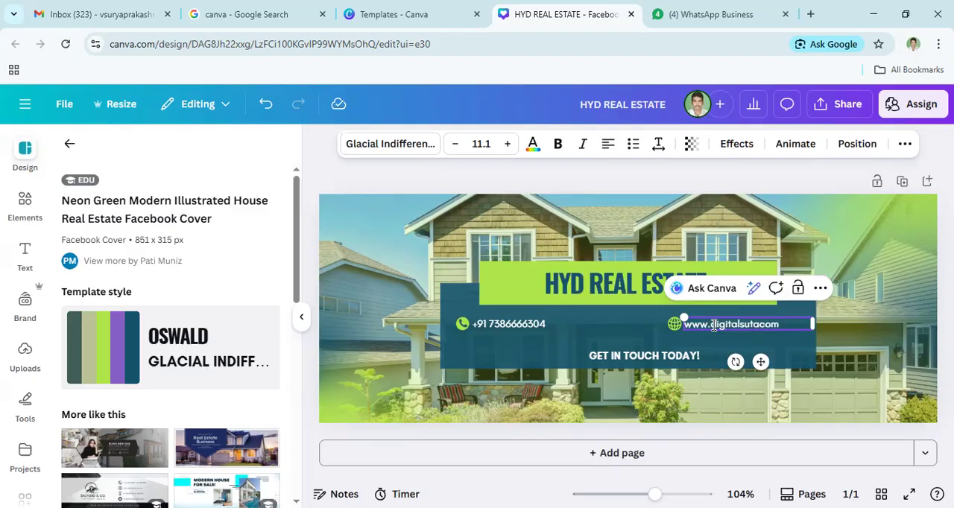
key("BackSpace")
type("raacademy")
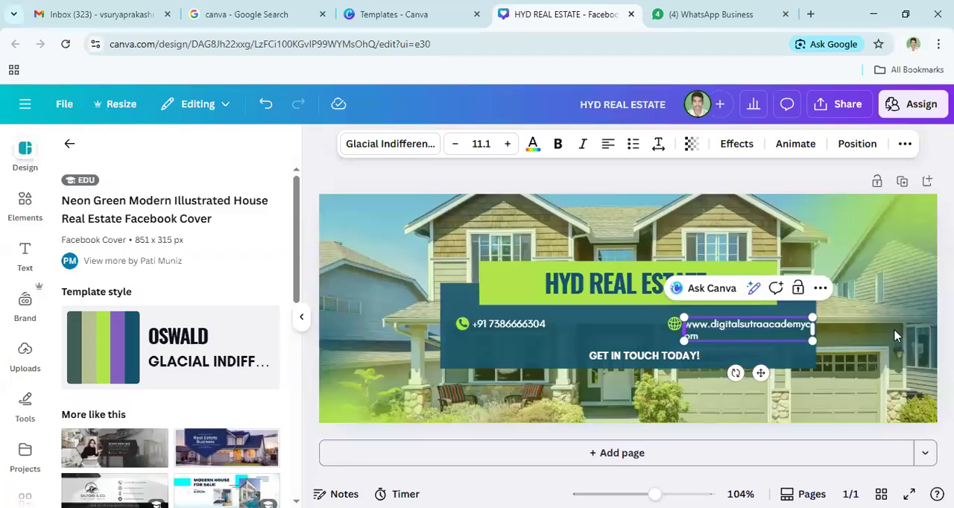
left_click(682, 328)
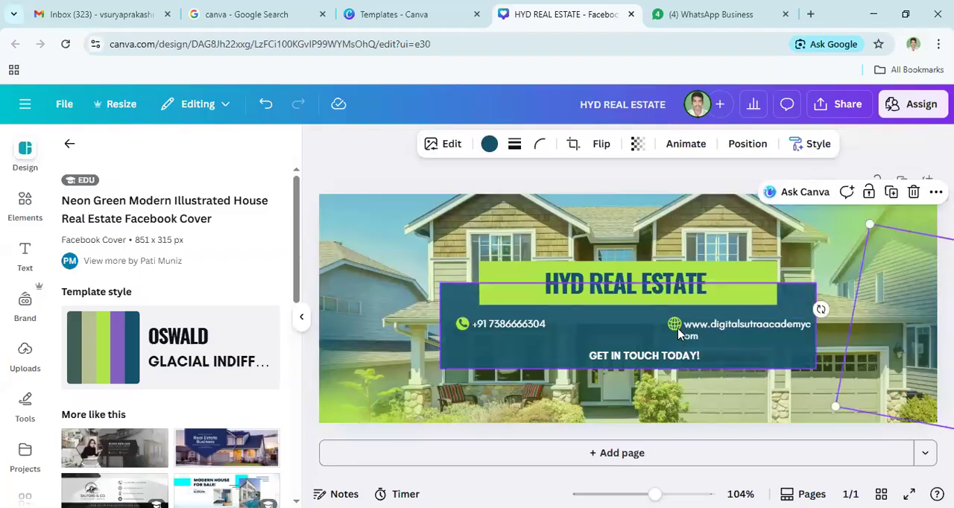
- Move the globe icon slightly left and widen the website text box beside it so the address fits on one line
left_click_drag(673, 328, 661, 327)
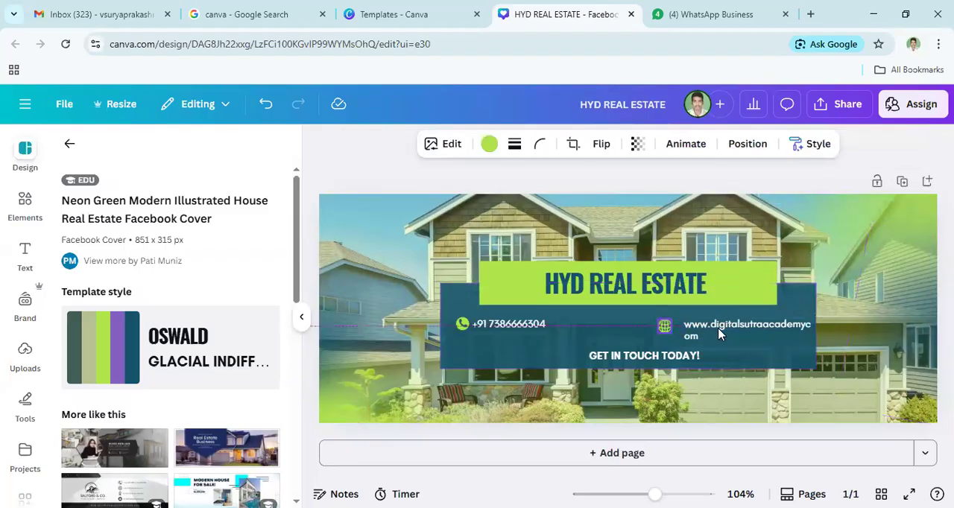
left_click(685, 330)
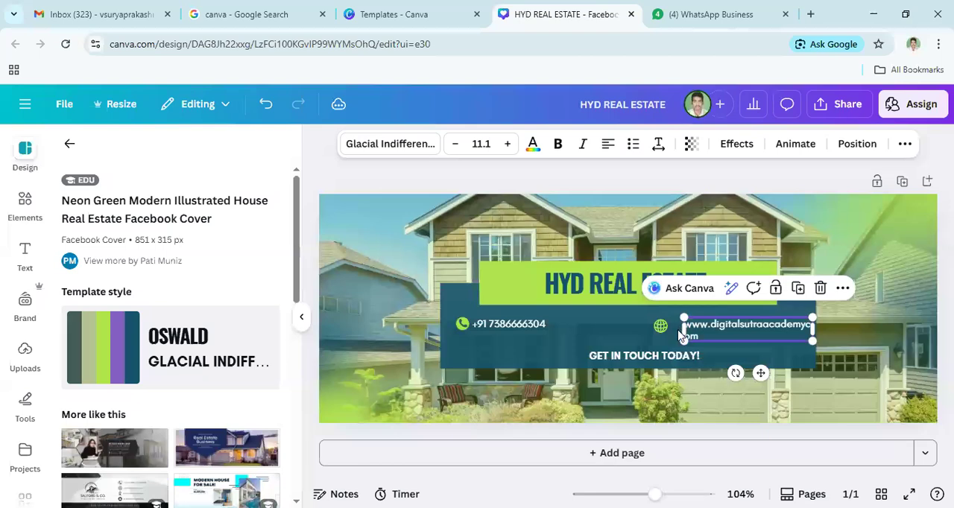
left_click_drag(684, 330, 668, 337)
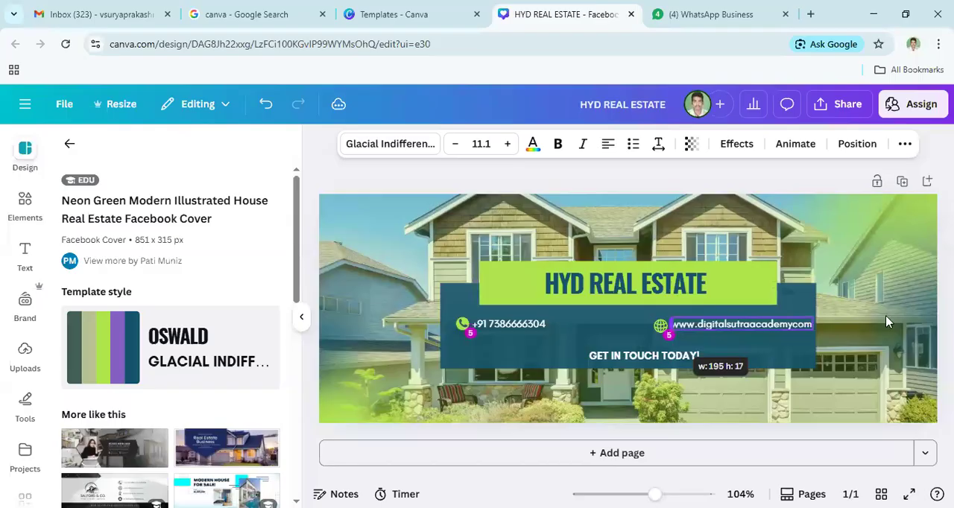
left_click(886, 320)
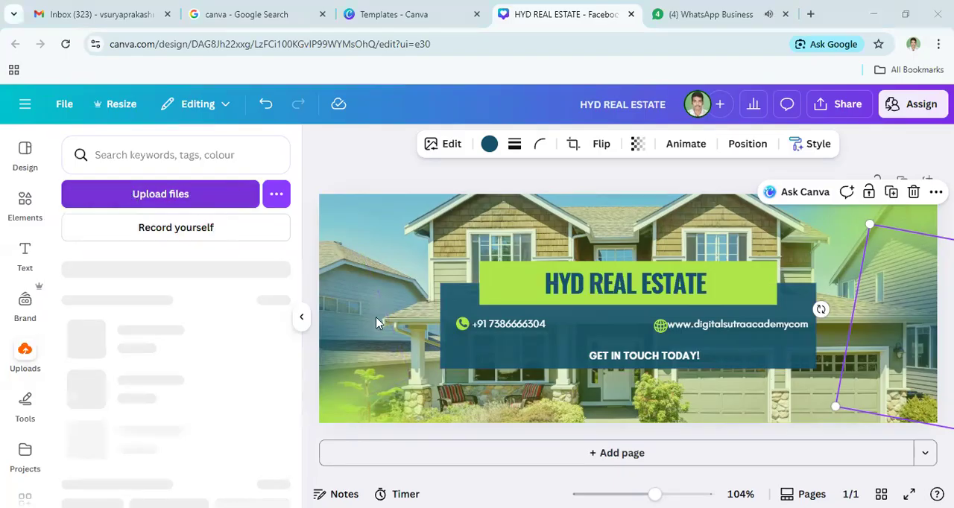
- Upload the "Find Your" JPG from the Downloads folder and add it to the cover
left_click(156, 206)
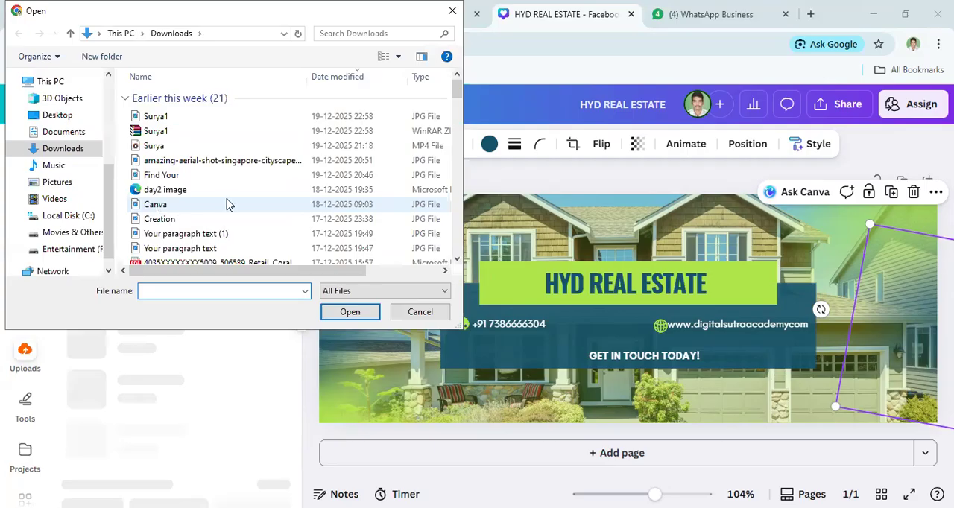
left_click(184, 175)
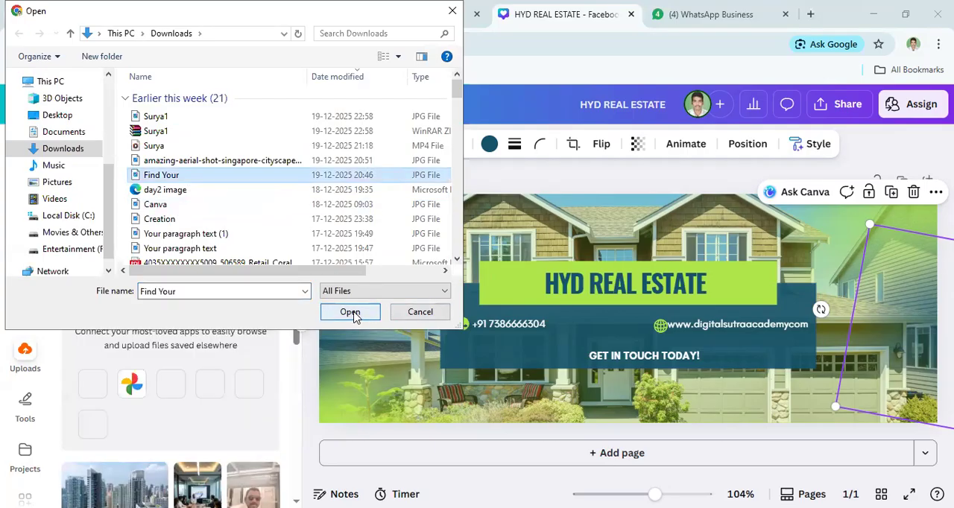
left_click(350, 313)
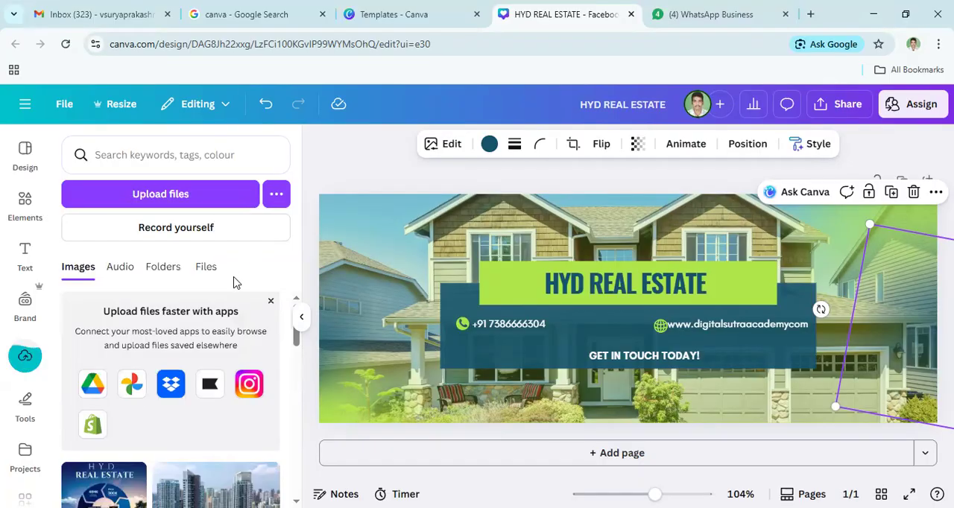
left_click_drag(296, 341, 304, 376)
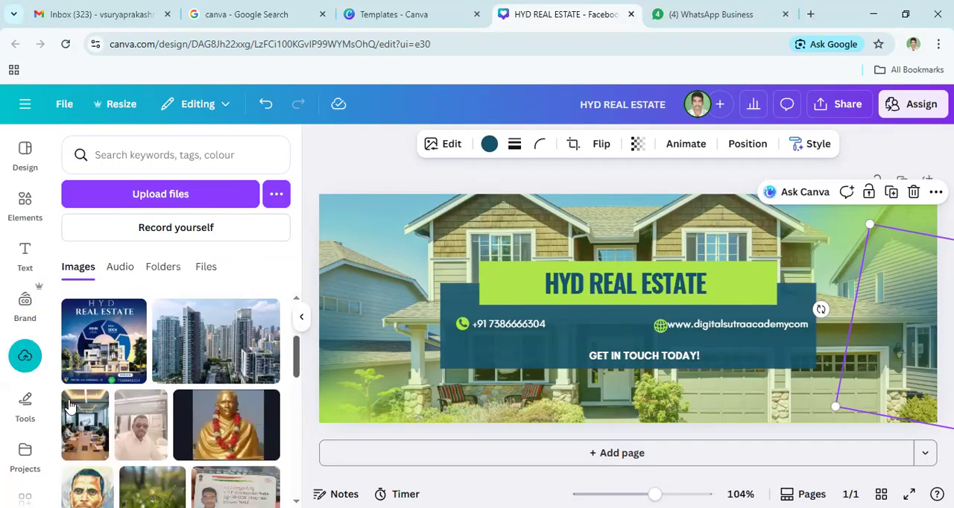
left_click(105, 360)
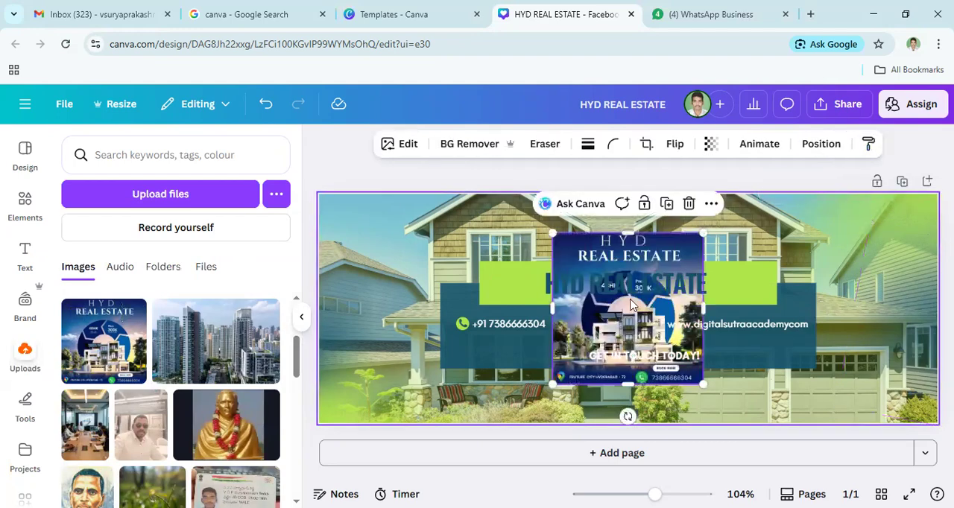
- Shrink the added HYD Real Estate image to logo size and place it centred directly above the green headline box
left_click_drag(544, 291, 313, 257)
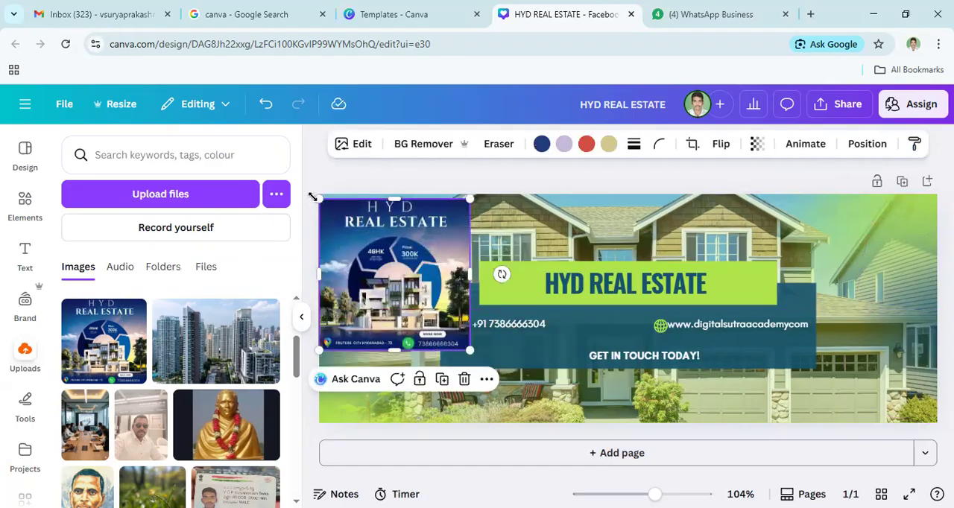
left_click_drag(313, 196, 370, 235)
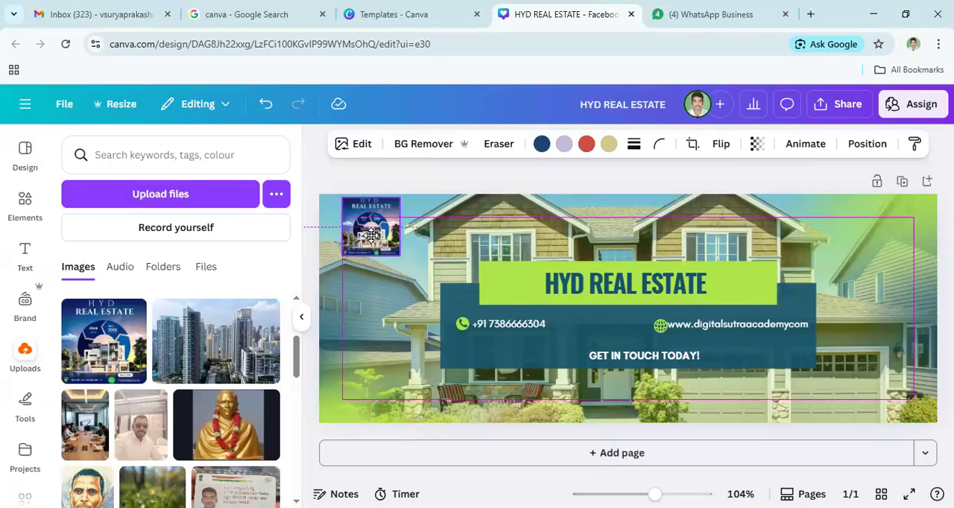
left_click_drag(370, 236, 371, 235)
left_click(466, 220)
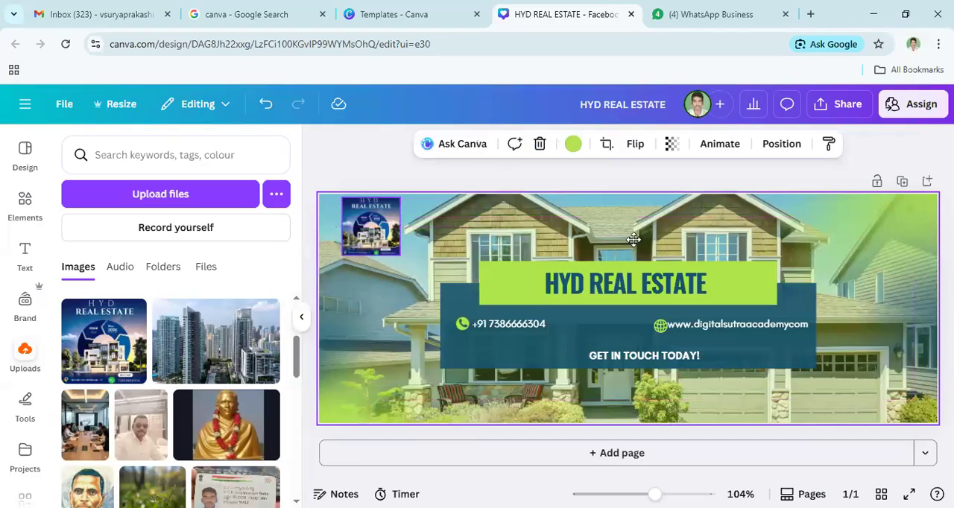
left_click_drag(625, 235, 617, 234)
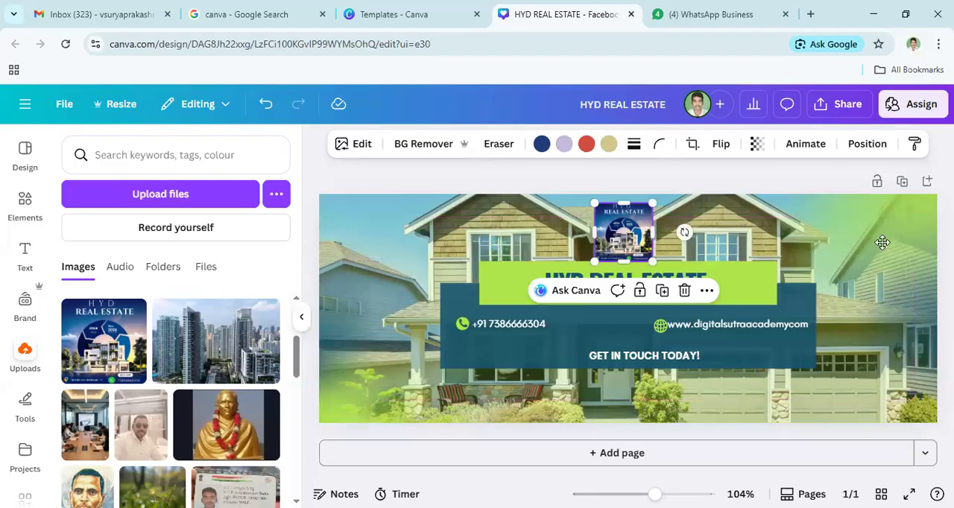
left_click_drag(883, 239, 649, 261)
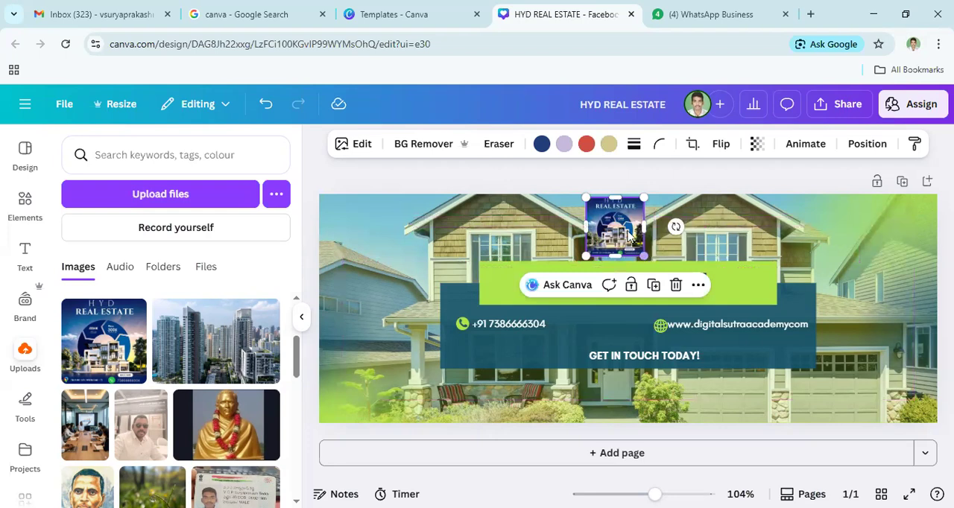
left_click(875, 259)
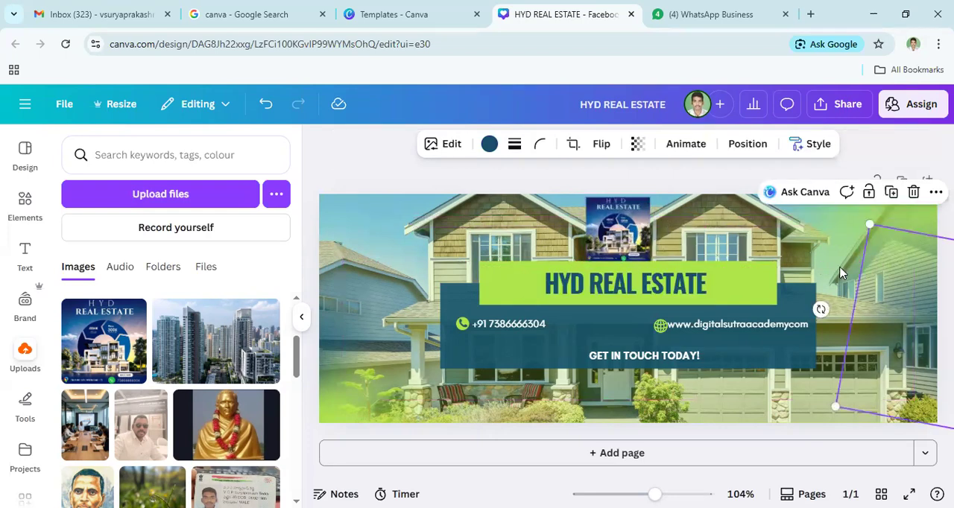
left_click(401, 349)
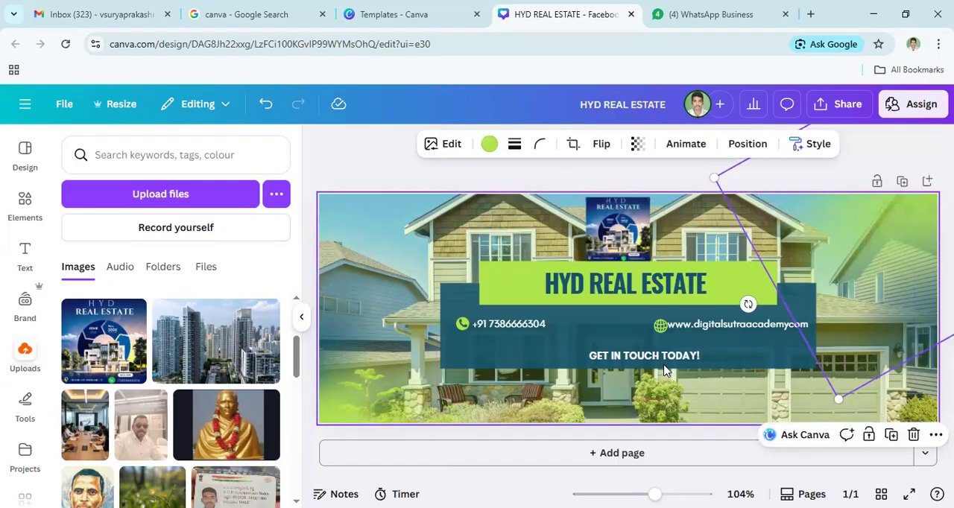
- Move the website address, its globe icon and the "GET IN TOUCH TODAY!" text down to the dark blue box's lower edge
left_click(636, 364)
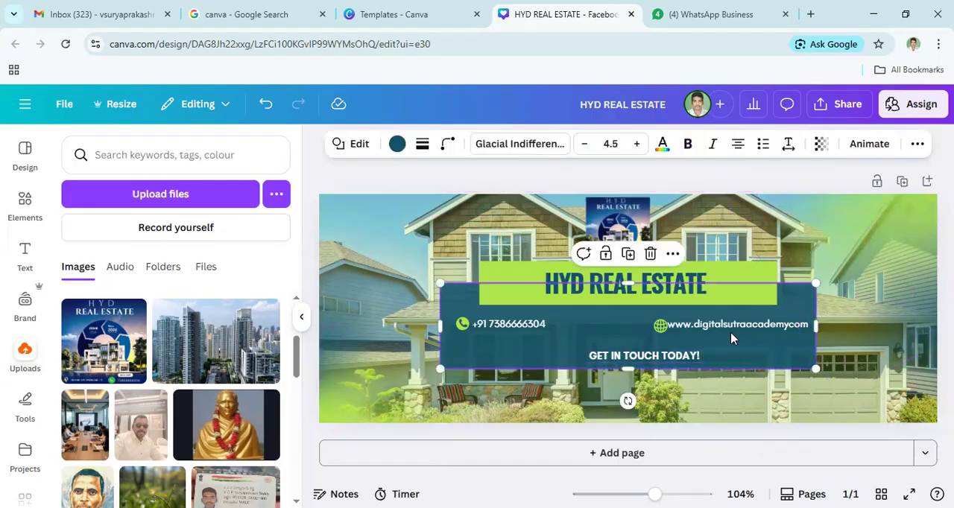
left_click_drag(701, 326, 713, 357)
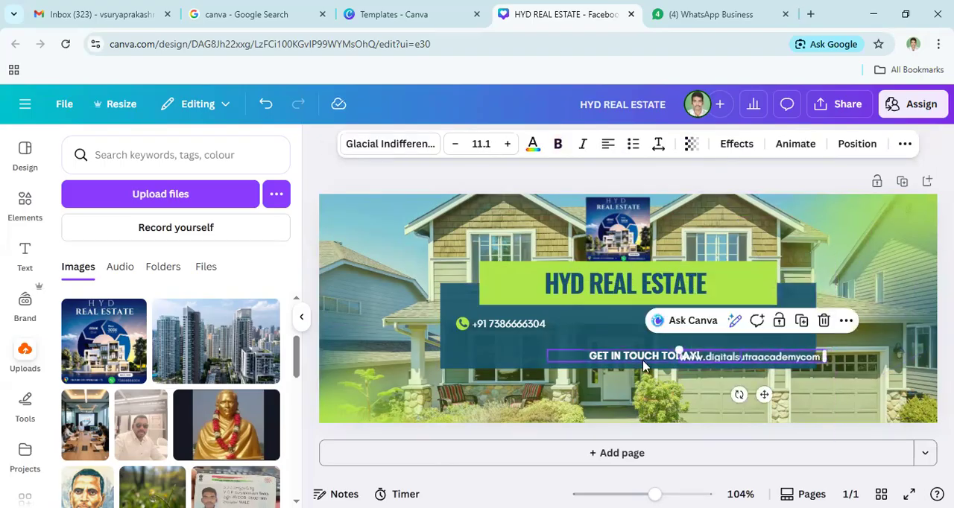
left_click_drag(644, 365, 534, 371)
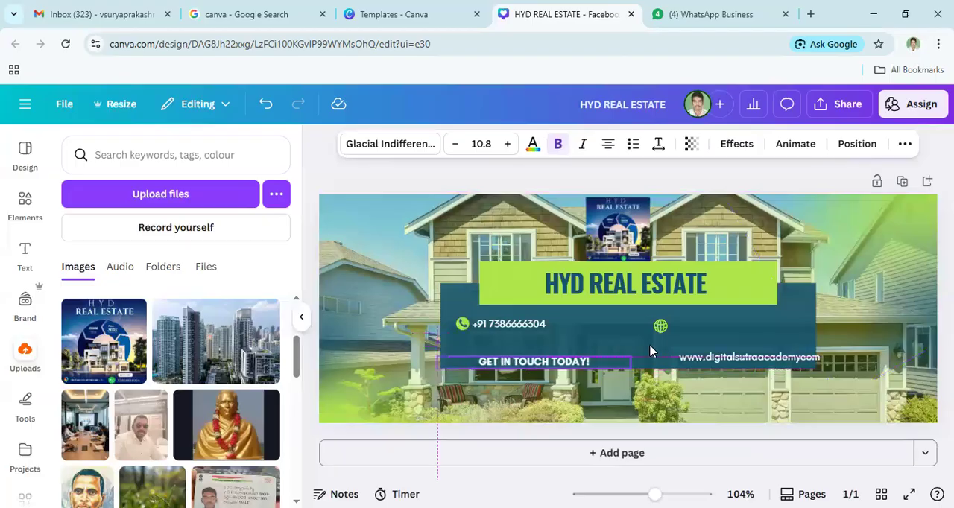
left_click_drag(661, 326, 661, 357)
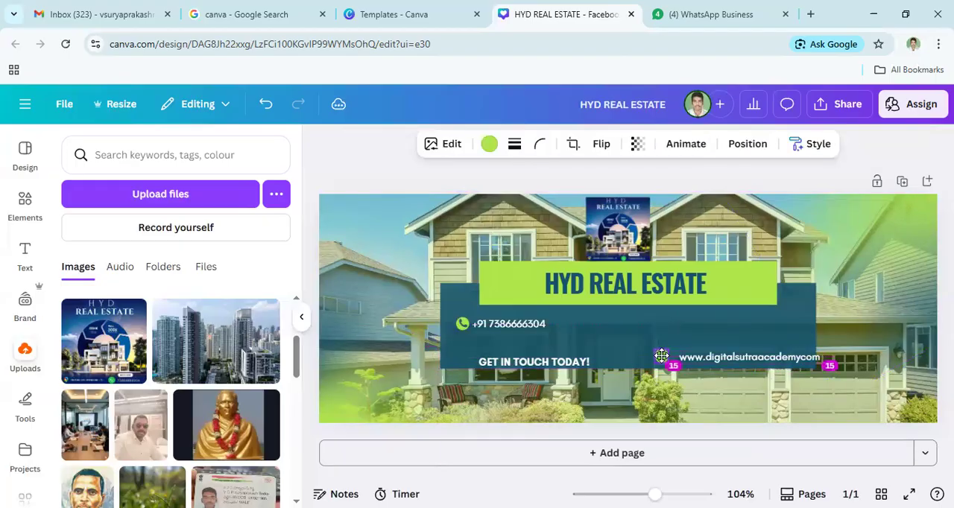
- Move the phone number and its phone icon down and right, between the "GET IN TOUCH TODAY!" text and the website address
left_click(505, 328)
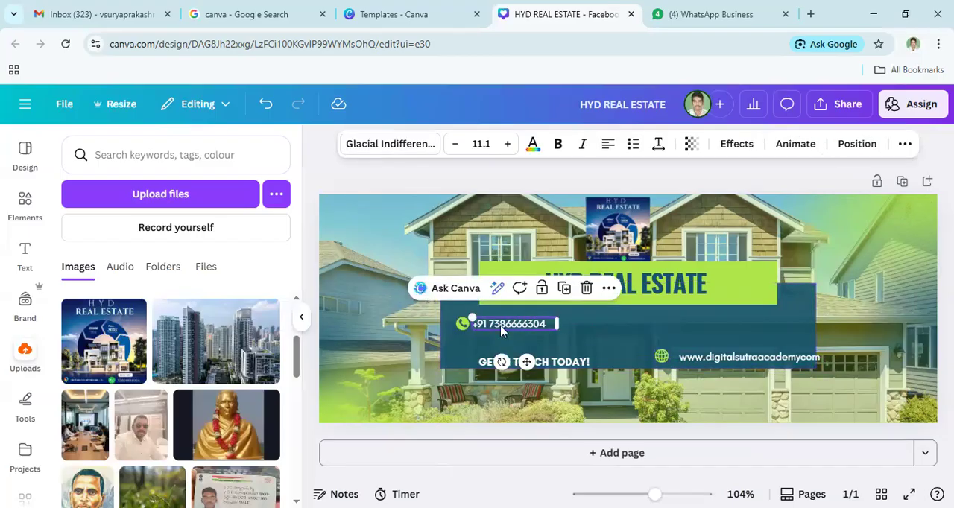
left_click_drag(500, 332, 623, 344)
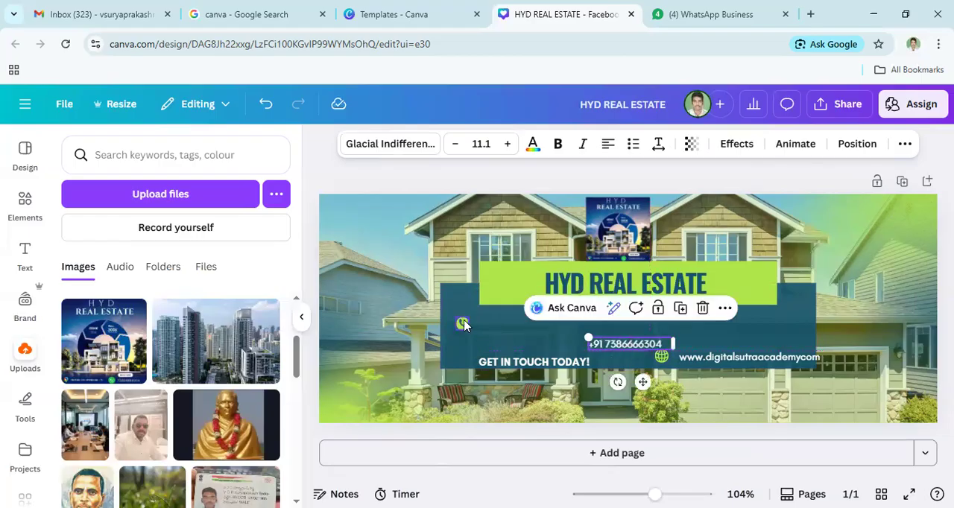
left_click(462, 323)
left_click_drag(462, 323, 579, 343)
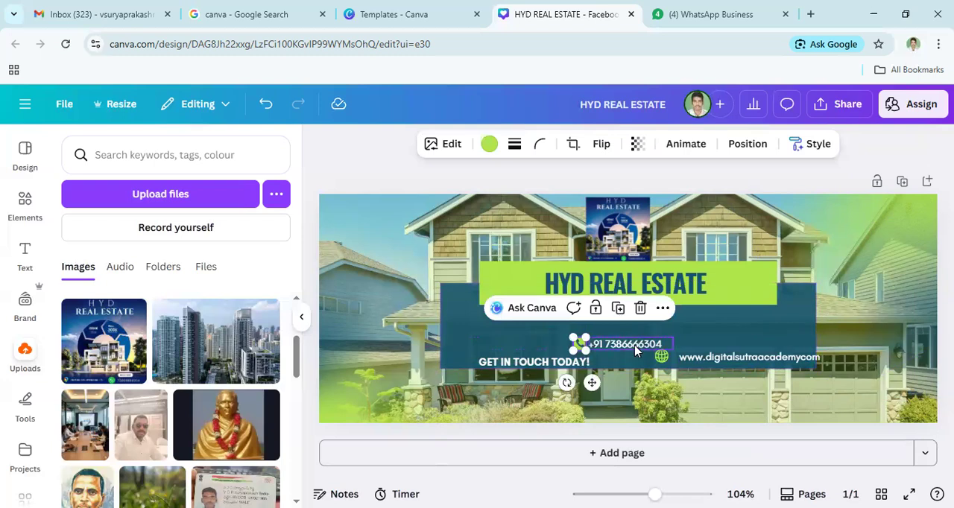
- Duplicate the phone number text and place the copy in the upper-left corner of the dark blue box
left_click(637, 344)
left_click(680, 308)
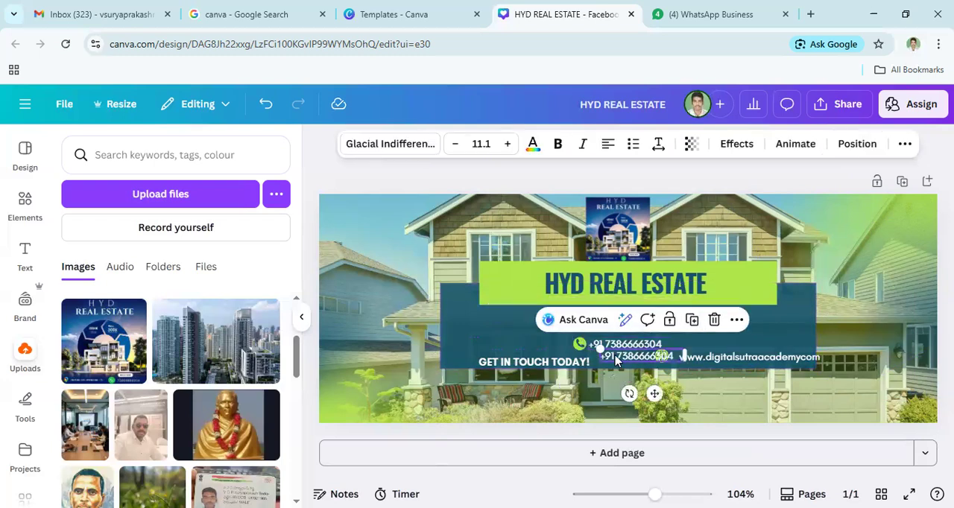
left_click_drag(542, 334, 465, 308)
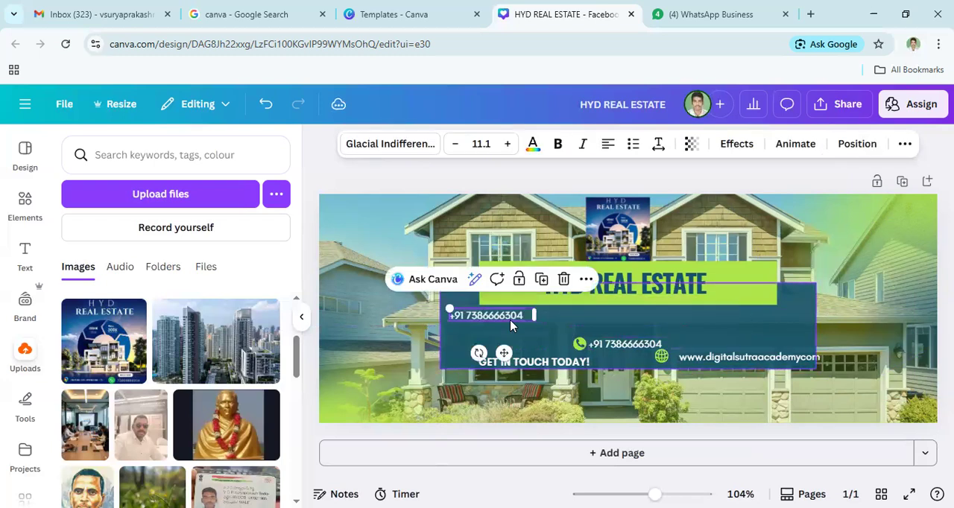
- Replace the copied phone number in the dark blue box's upper-left corner with "OPEN PLATS"
double_click(501, 315)
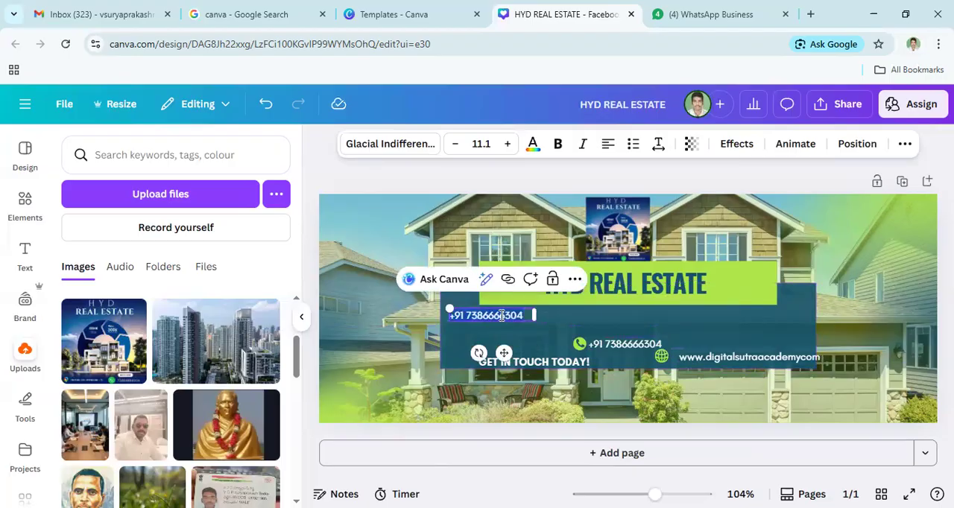
type("Op")
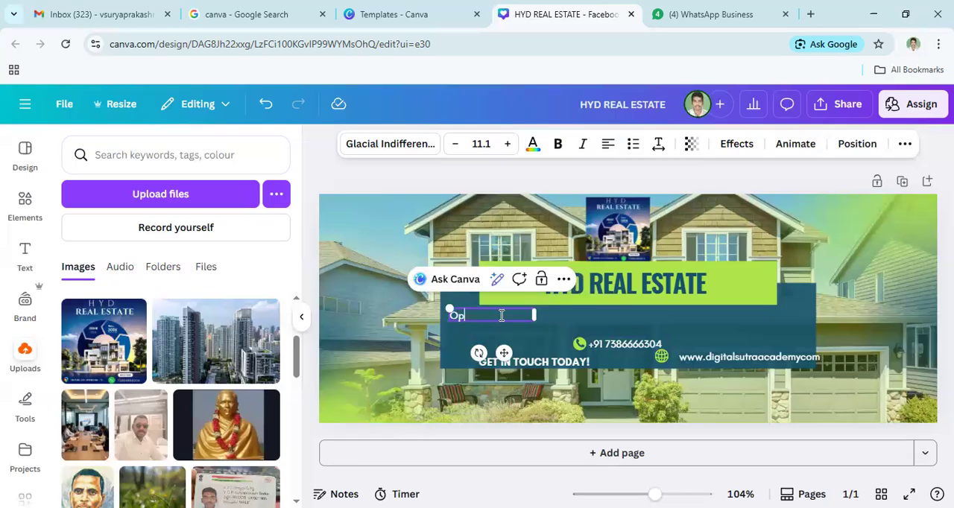
key("BackSpace")
key("BackSpace")
key("BackSpace")
key("BackSpace")
type("oPEN PLA")
type("TS")
left_click(479, 330)
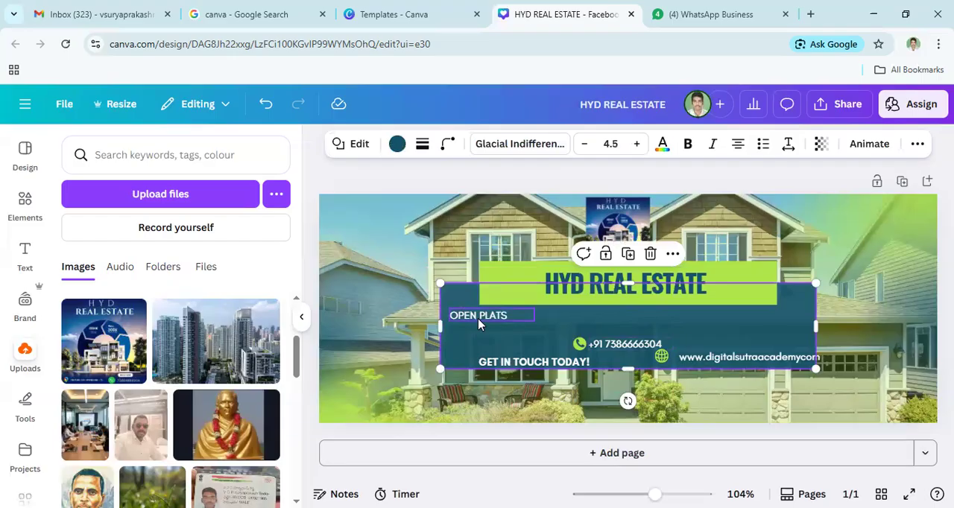
key("ctrl+d")
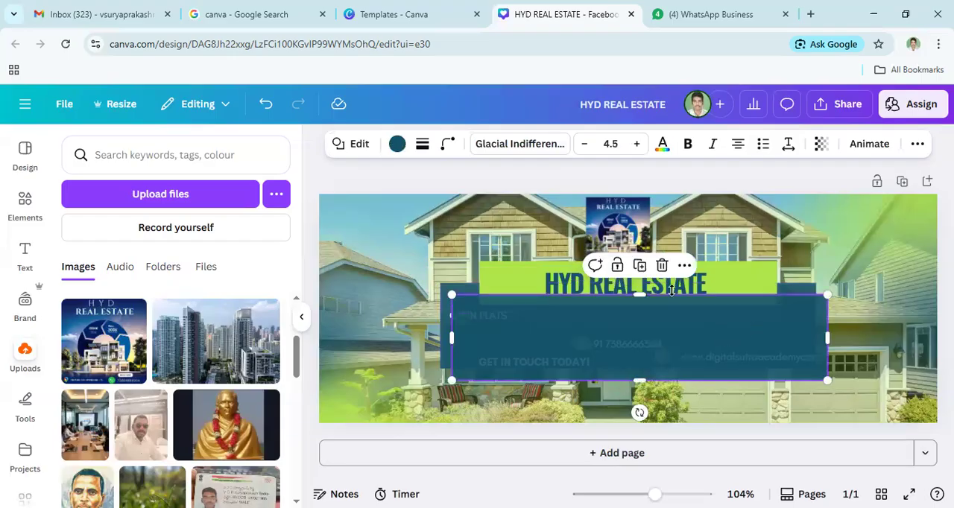
left_click(661, 266)
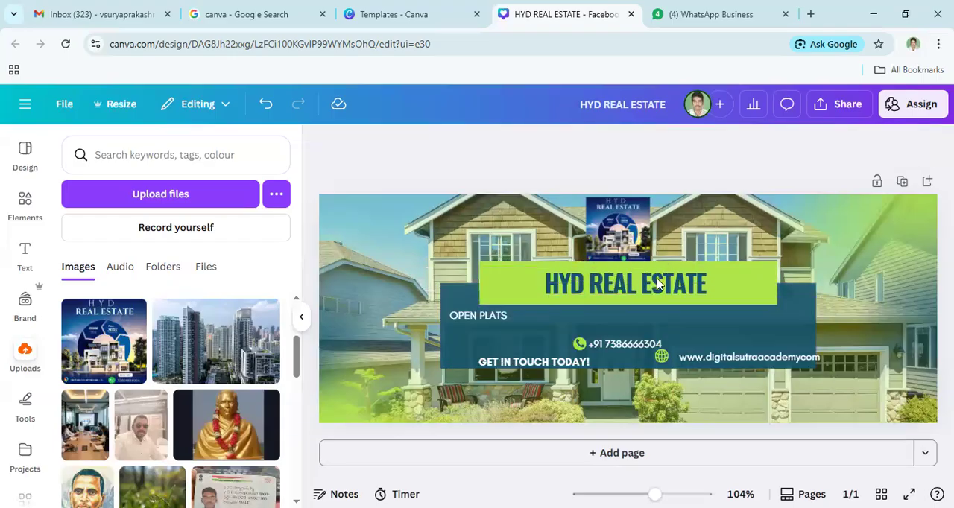
- Duplicate the "OPEN PLATS" text and place the copy to its right on the same line
left_click(459, 316)
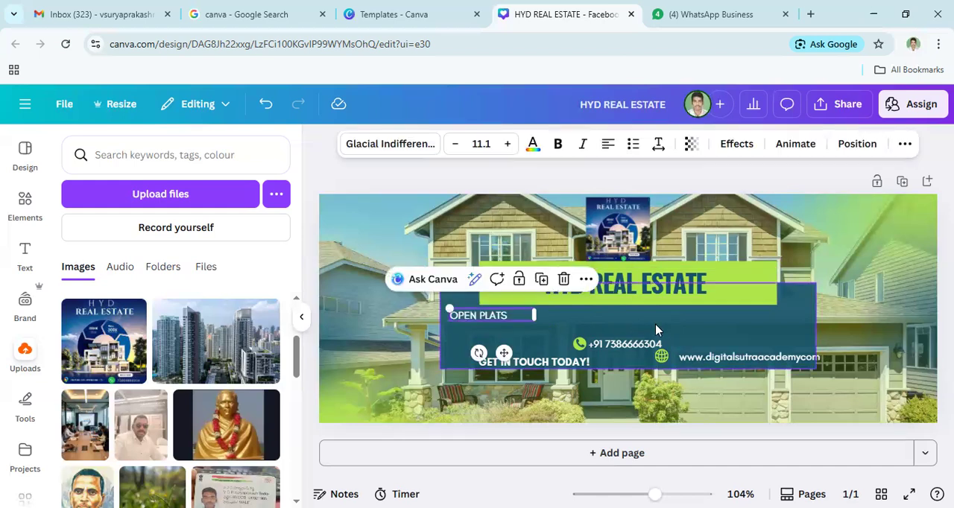
left_click(542, 280)
left_click_drag(541, 325, 617, 316)
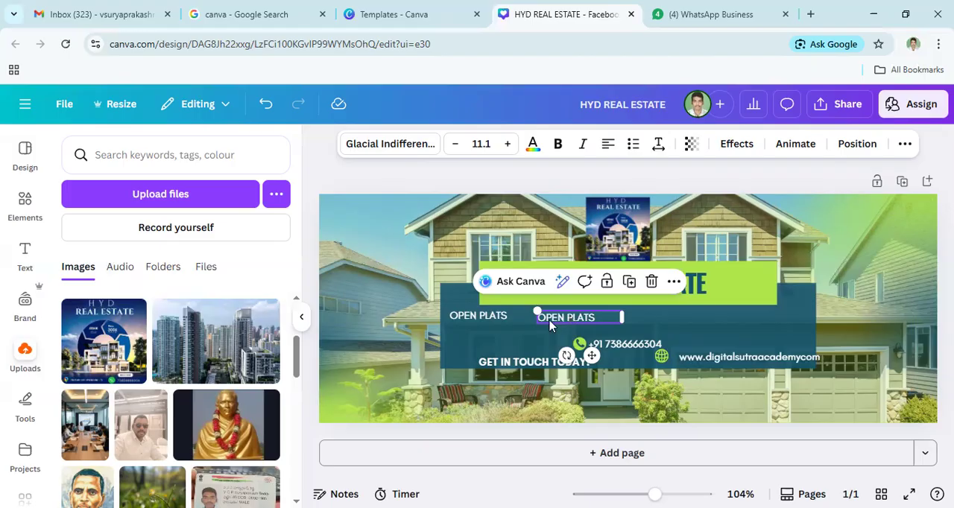
- Change the duplicated "OPEN PLATS" text to "VILLAS" and lock that text box
double_click(550, 317)
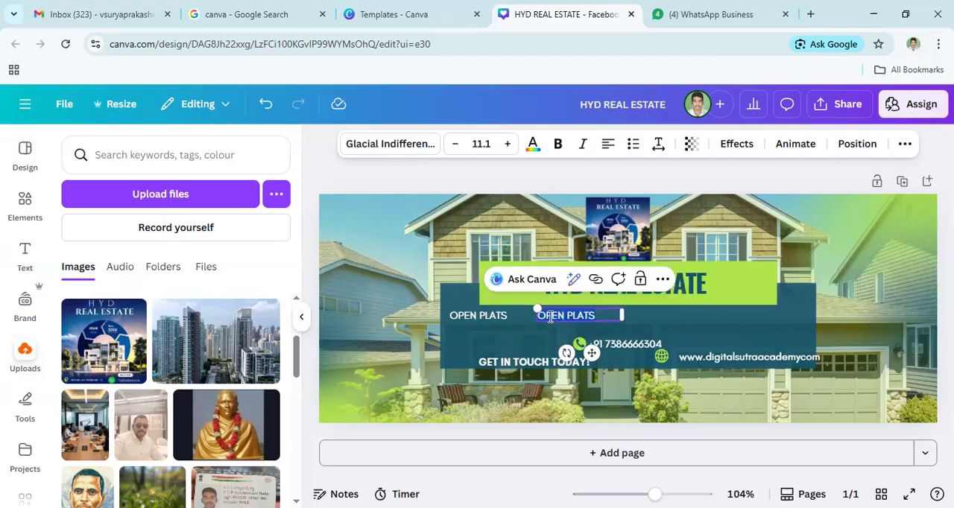
type("VILLAS")
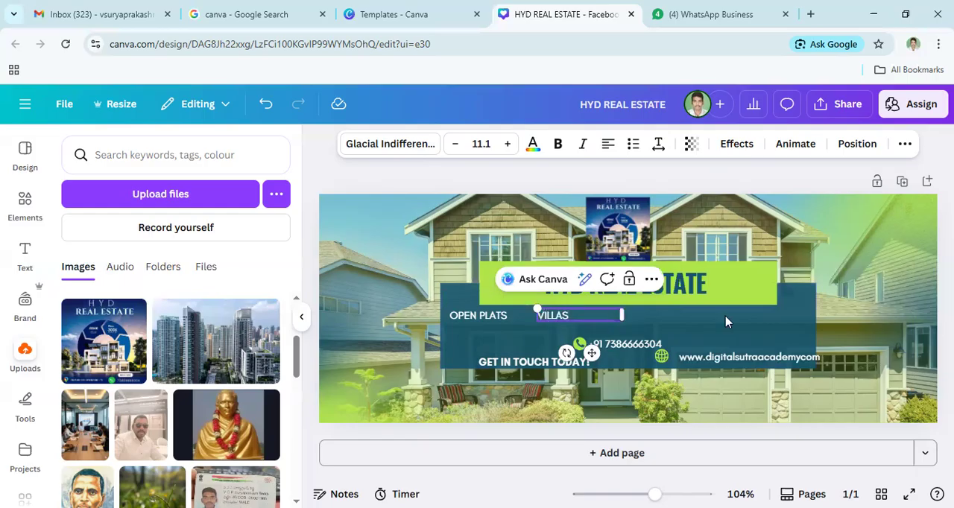
left_click(630, 280)
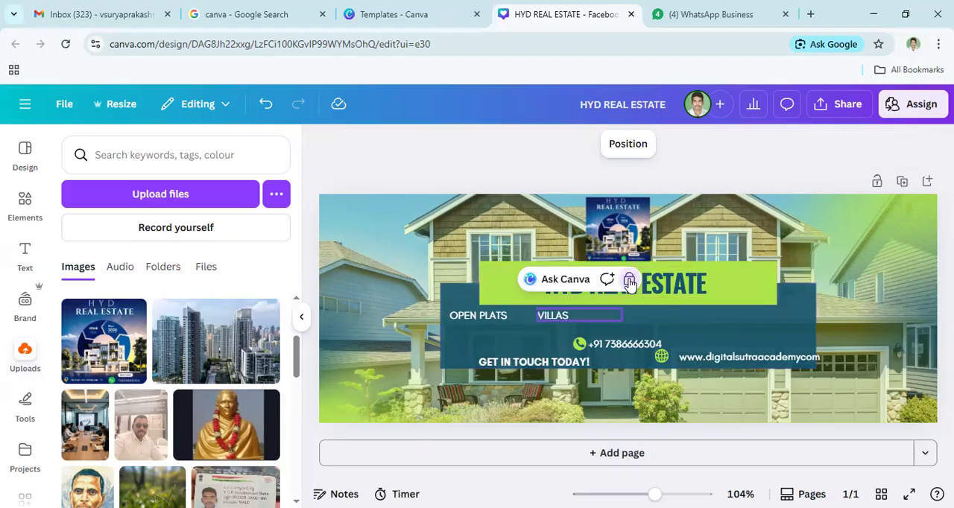
- Unlock the "VILLAS" text, duplicate it to its right on the same line, and change the copy to "FARM LANDS"
left_click(630, 280)
left_click(634, 281)
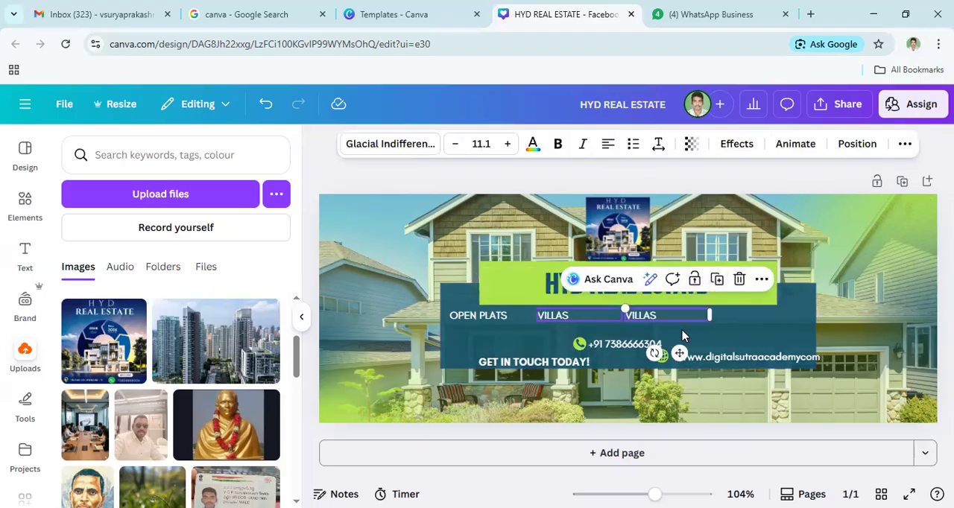
double_click(662, 314)
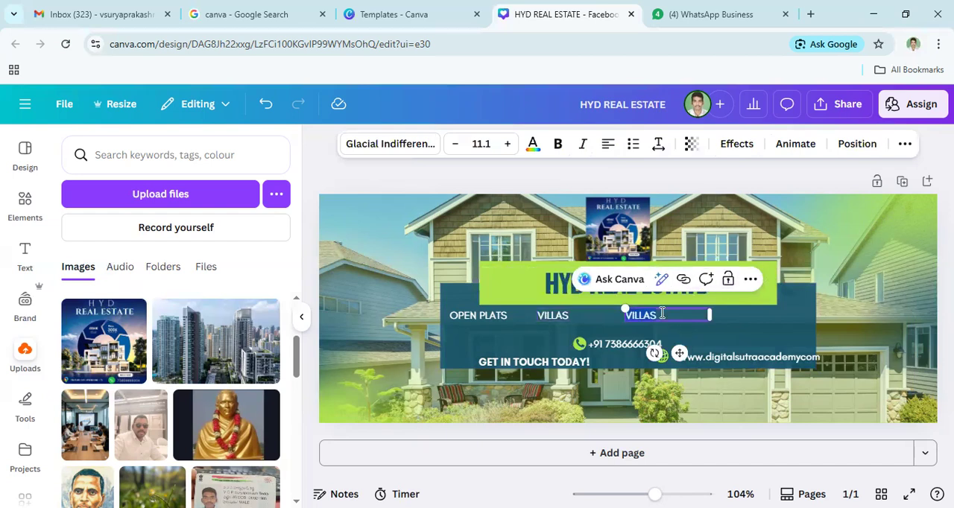
type("H")
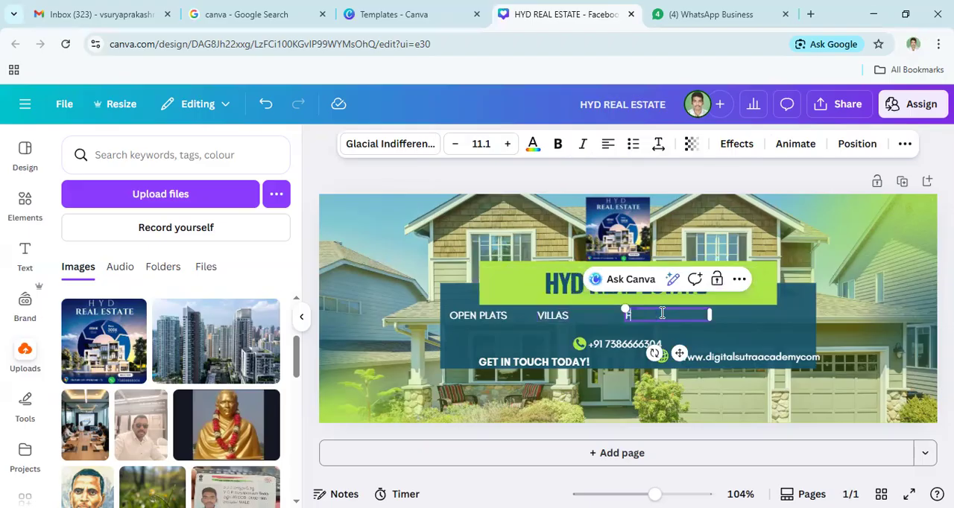
type("ARM LANDS")
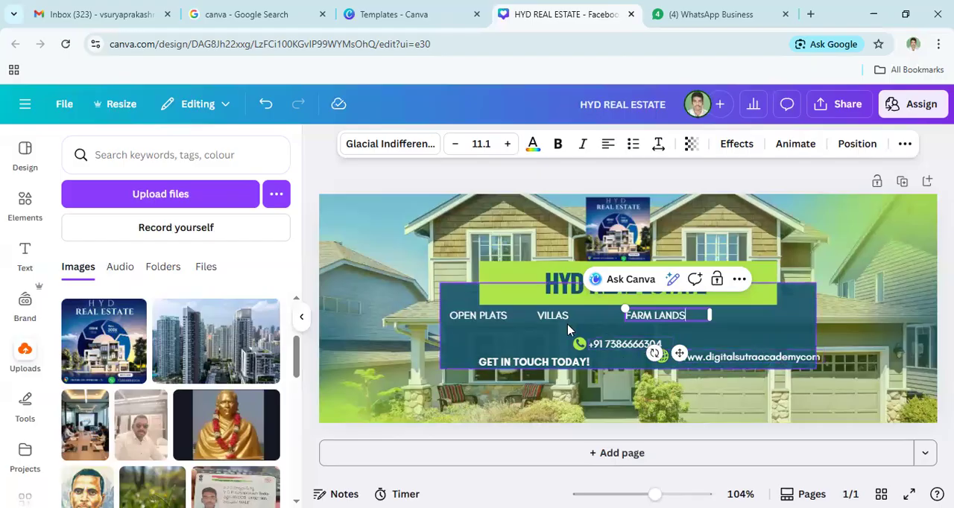
left_click(613, 323)
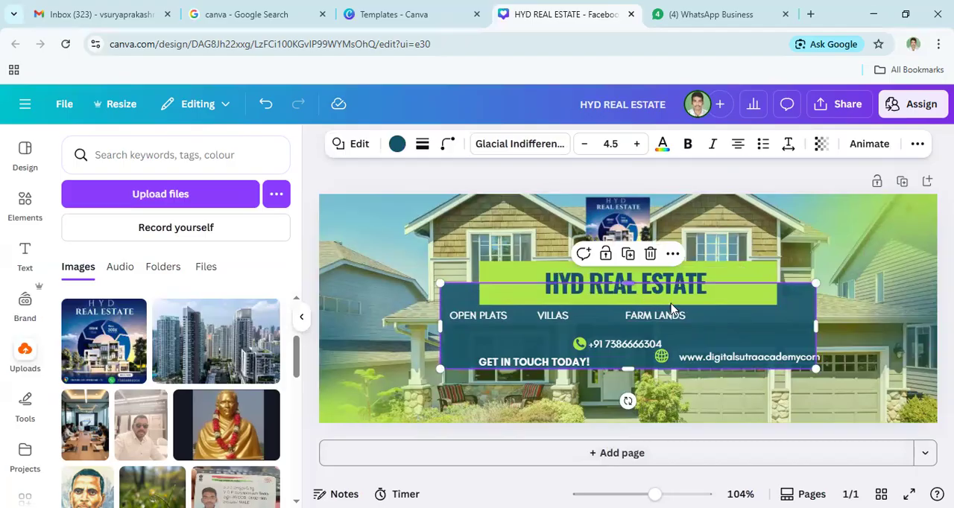
left_click(860, 257)
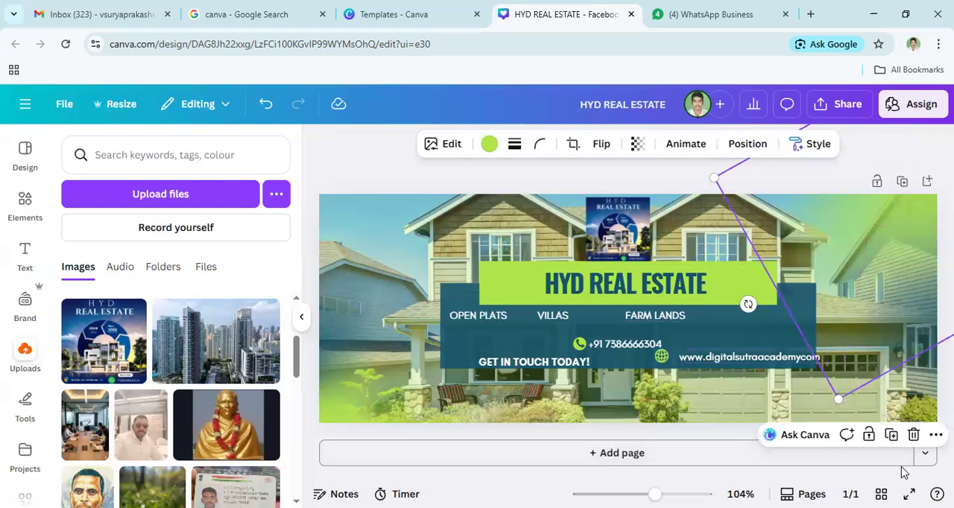
left_click(646, 415)
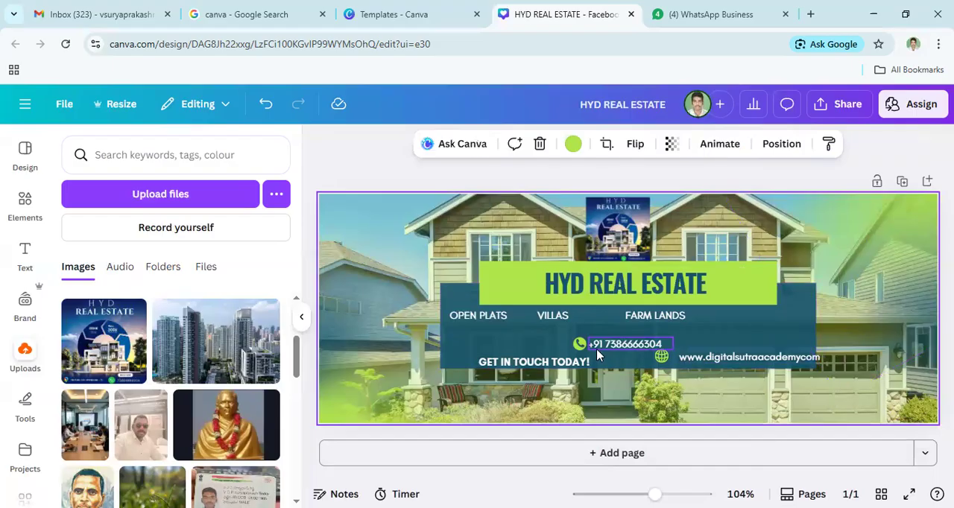
- Move the website address and its globe icon down and left inside the dark blue box, level with "GET IN TOUCH TODAY!"
left_click(534, 365)
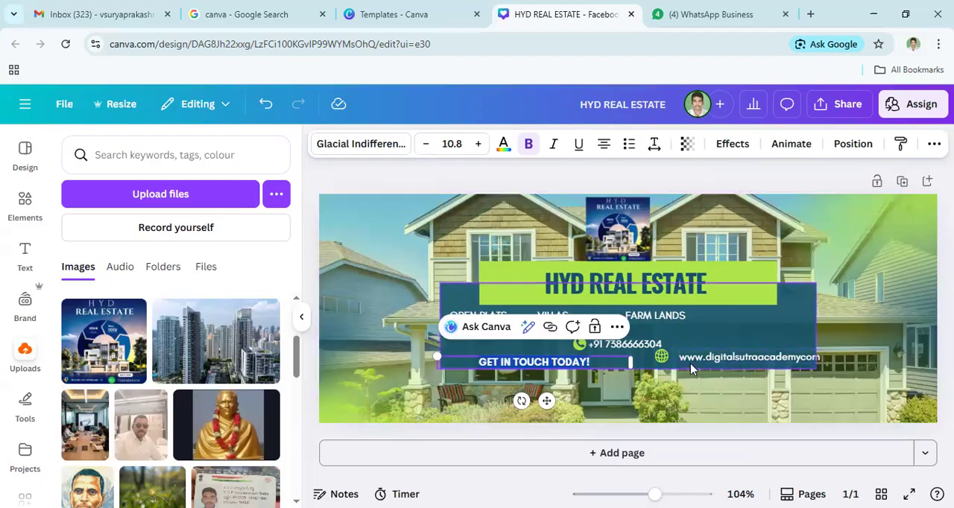
left_click(710, 358)
left_click_drag(709, 358, 698, 363)
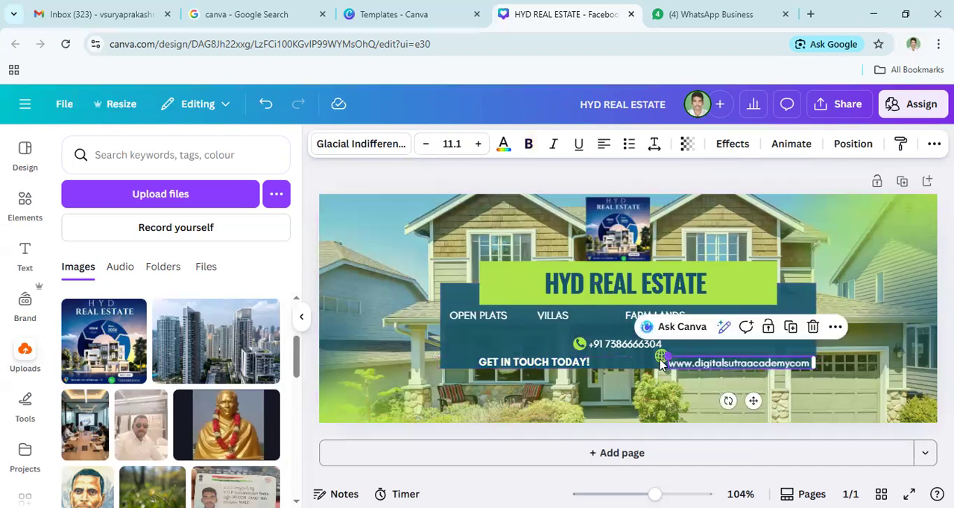
left_click(659, 359)
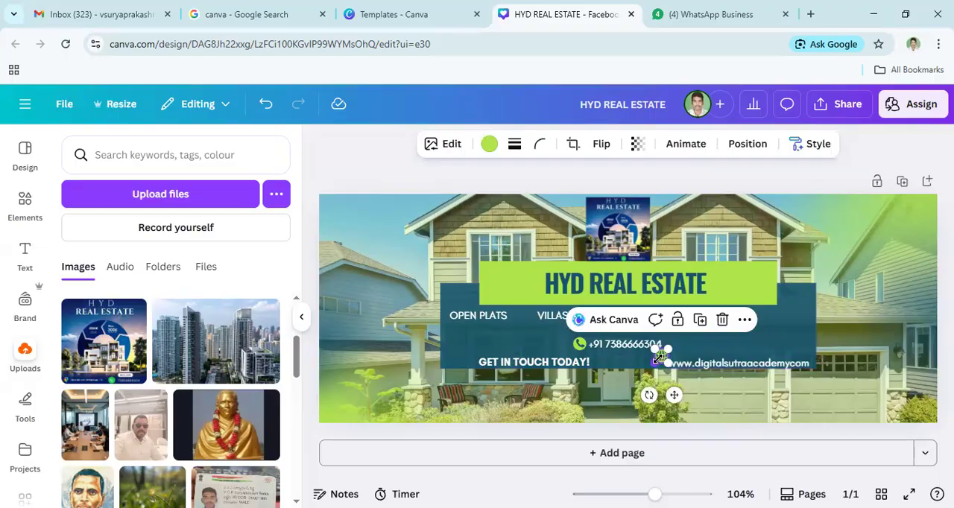
left_click(650, 366)
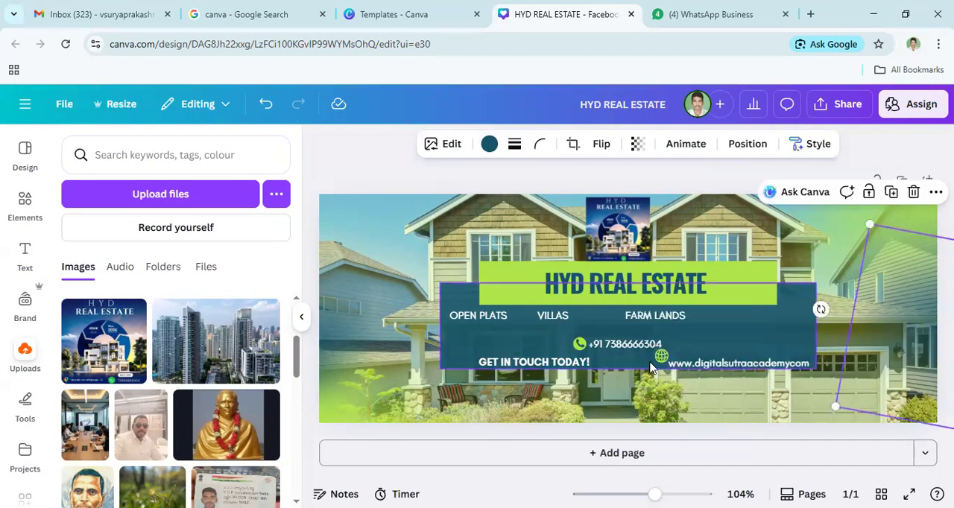
left_click(659, 359)
left_click_drag(658, 358, 653, 363)
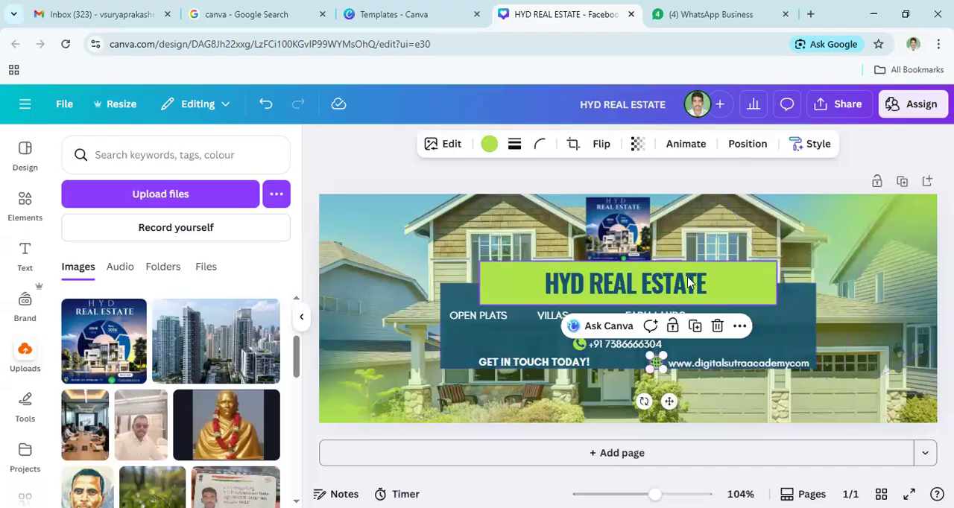
- Apply the Pan animation to the globe icon and the Merge animation to the website address
left_click(686, 143)
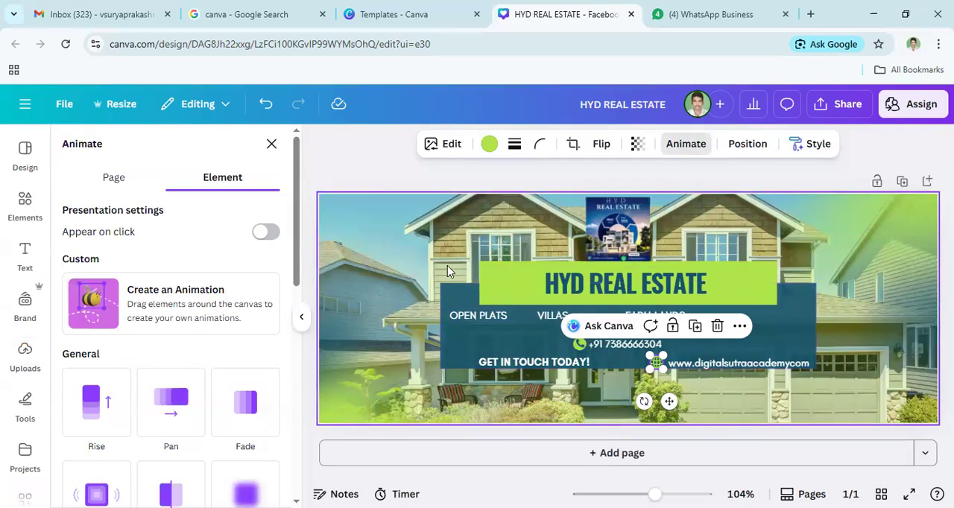
left_click(177, 403)
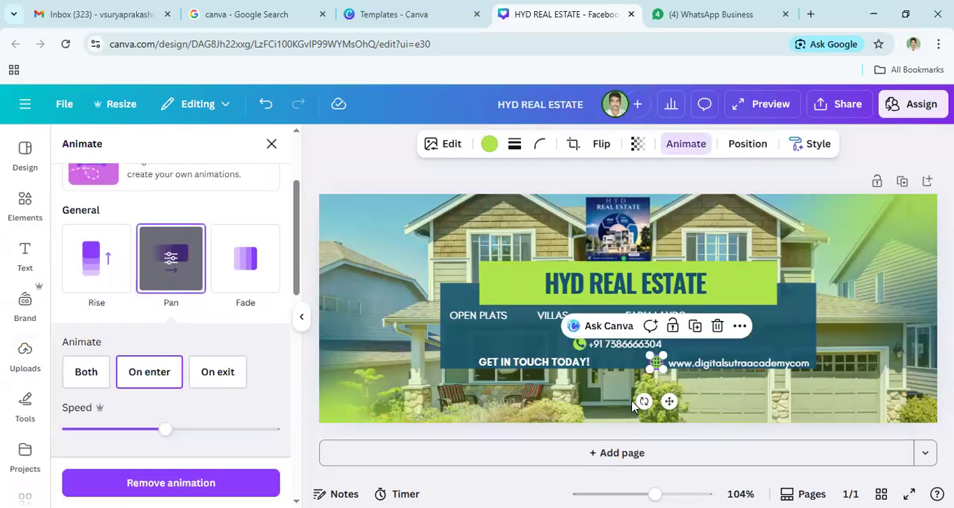
left_click(760, 365)
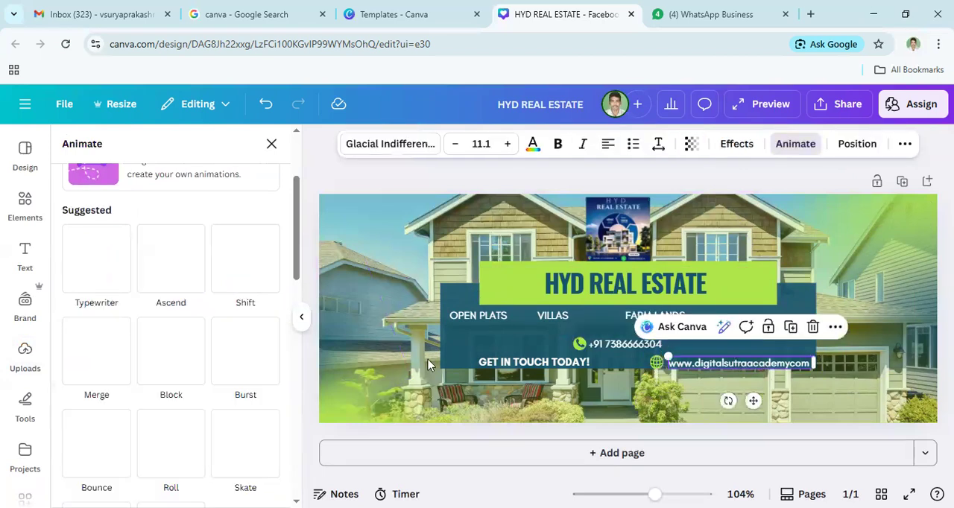
left_click(108, 363)
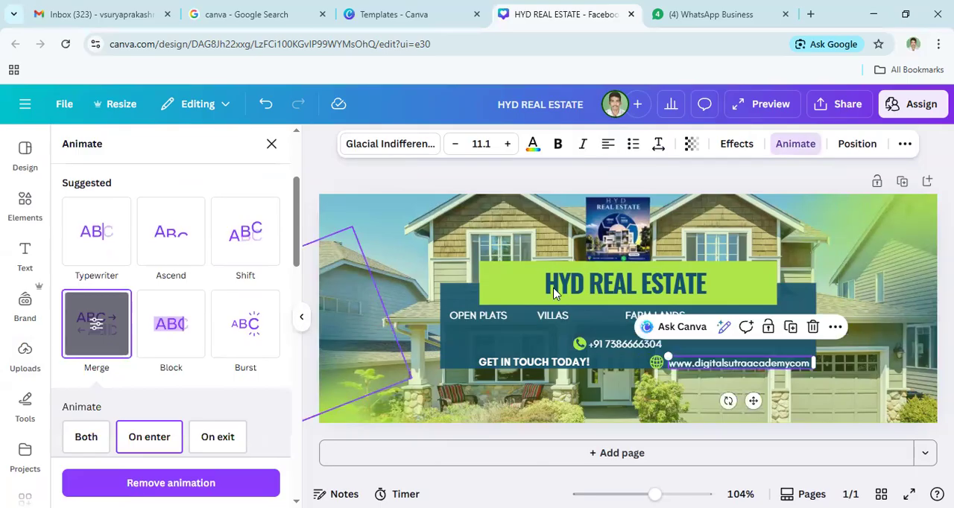
- Apply the Fade animation to the whole page and the Bounce animation to the "GET IN TOUCH TODAY!" text
left_click(519, 243)
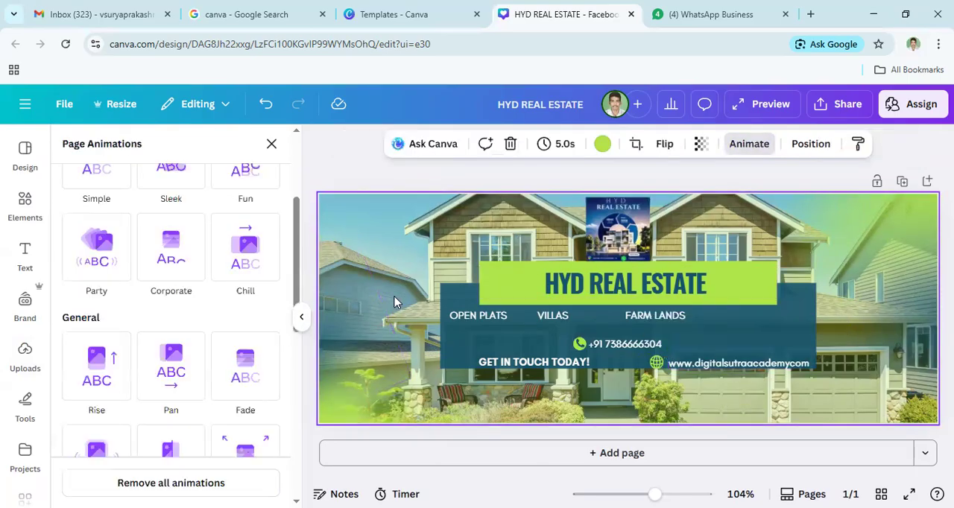
left_click(247, 371)
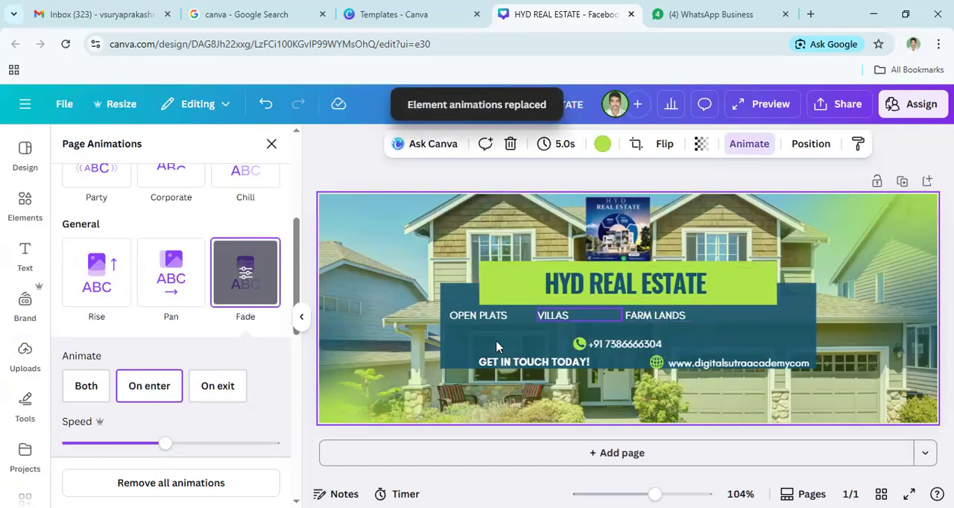
left_click(507, 363)
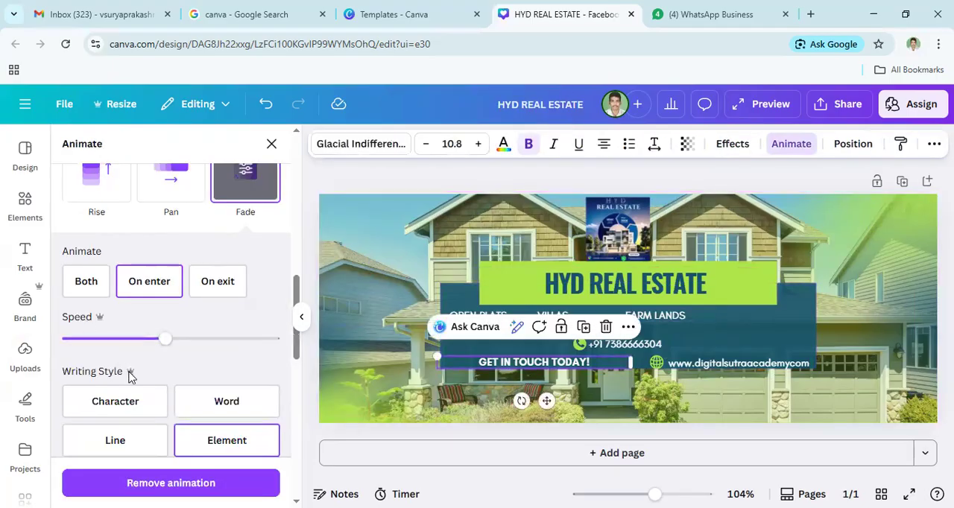
scroll(108, 298, "up", 3)
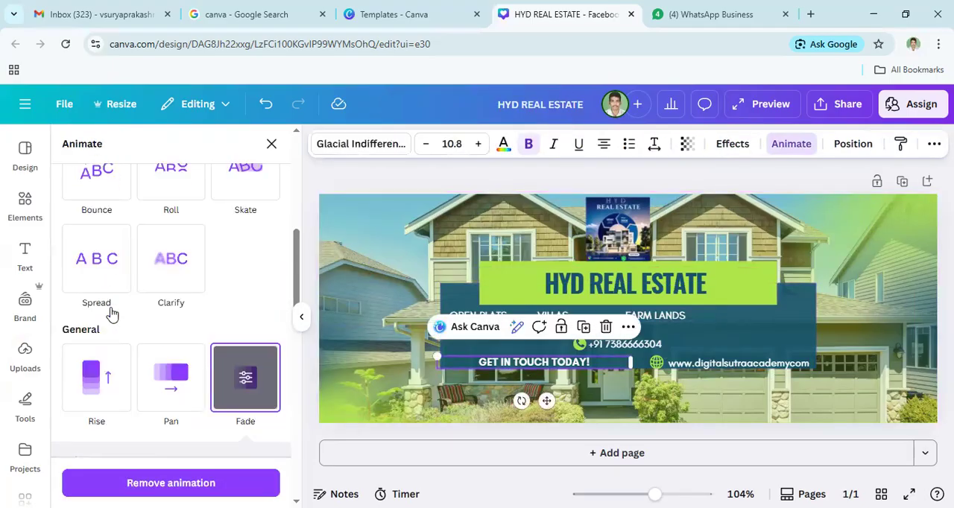
left_click(101, 183)
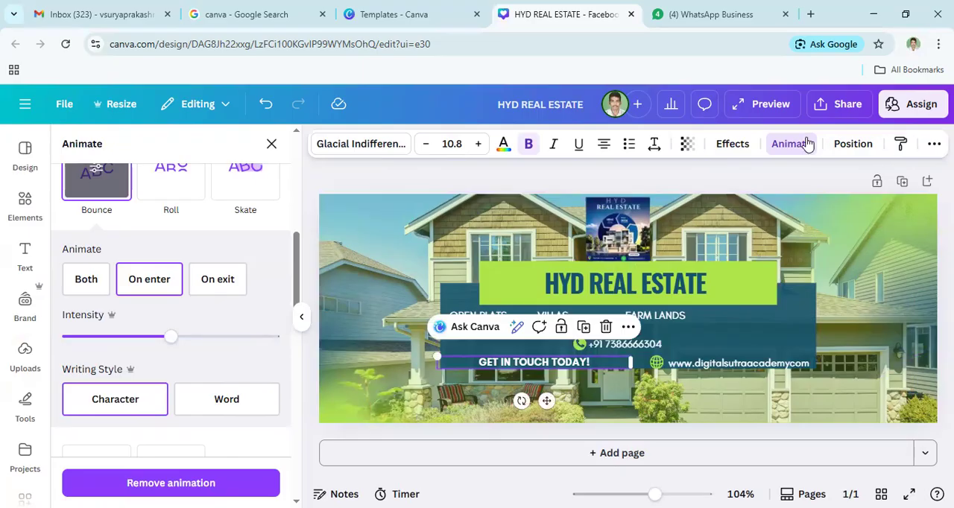
- Download the cover design as a JPG file at size 1 and quality 80
left_click(847, 111)
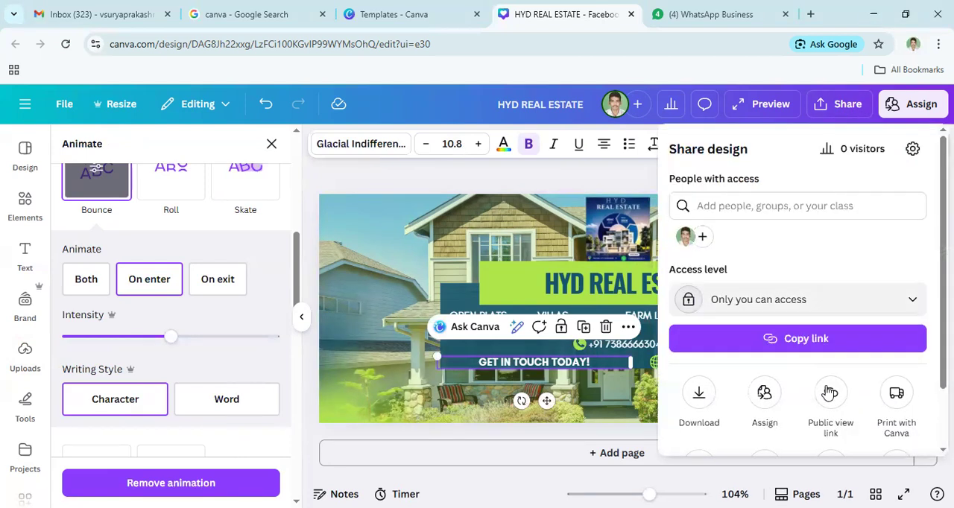
scroll(693, 383, "down", 2)
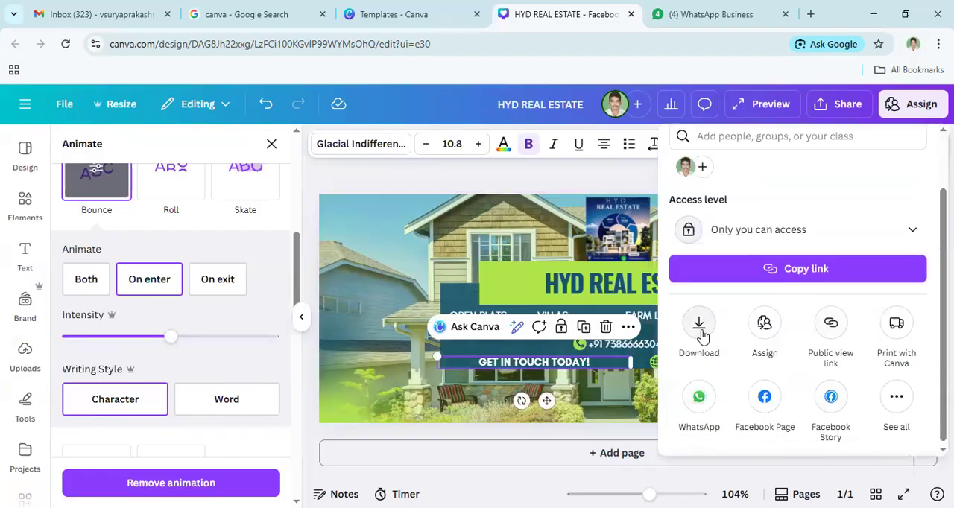
left_click(699, 328)
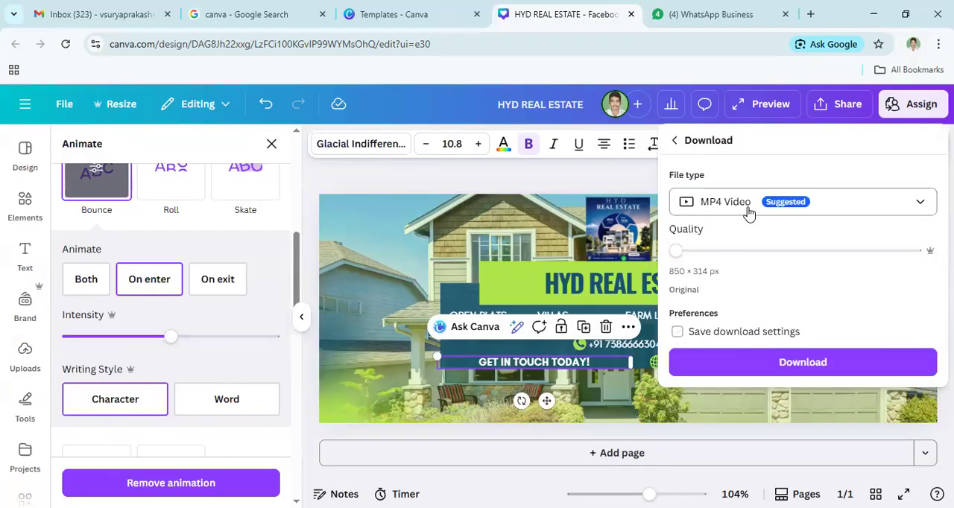
left_click(860, 208)
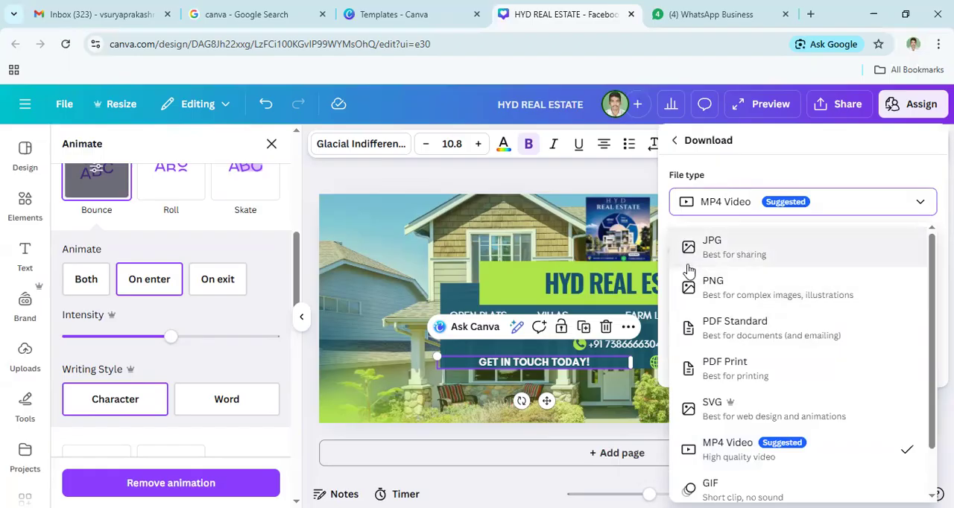
left_click(754, 253)
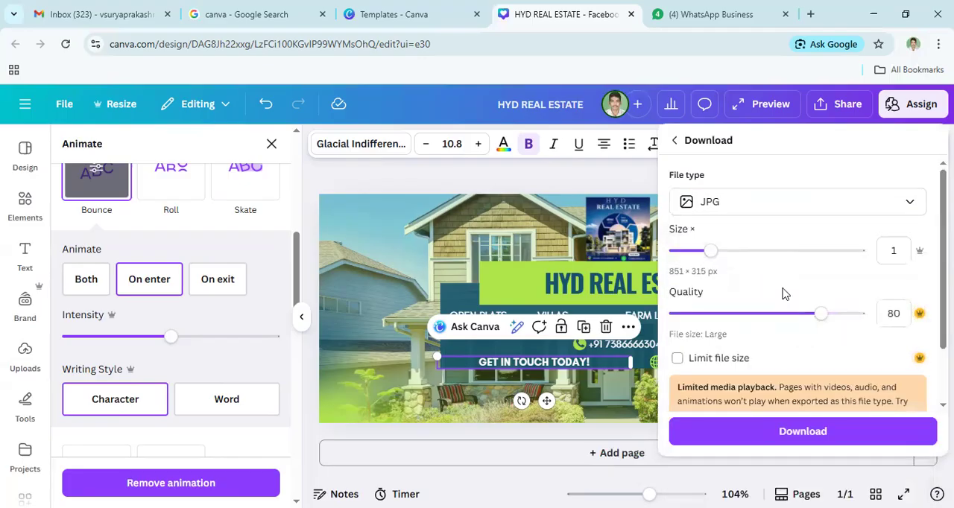
scroll(784, 293, "down", 2)
left_click(804, 432)
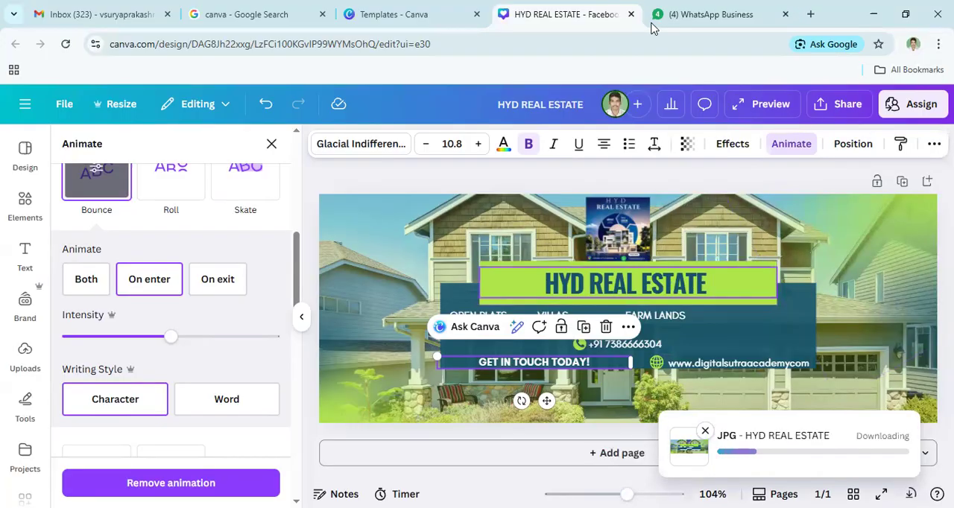
- Switch to the Google search page, search for "facebook" and open the Facebook site
left_click(239, 22)
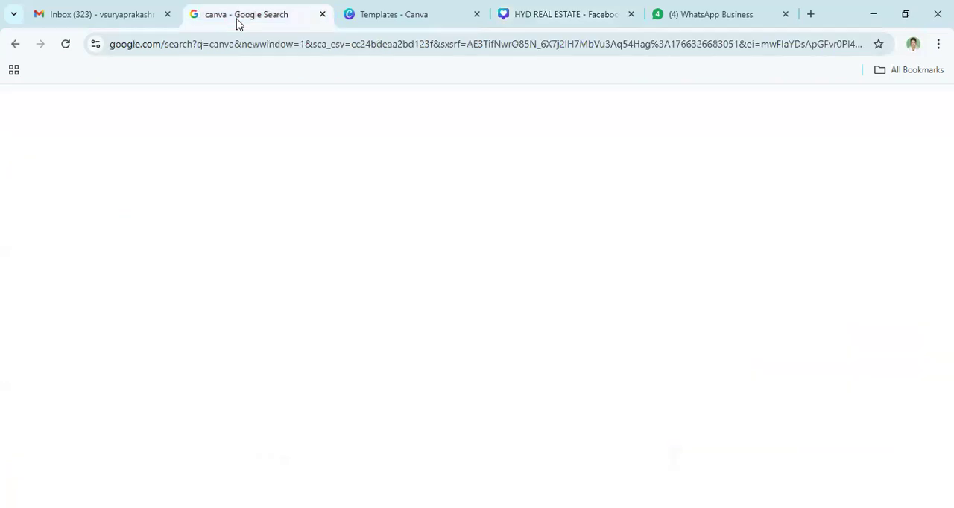
key("ctrl+a")
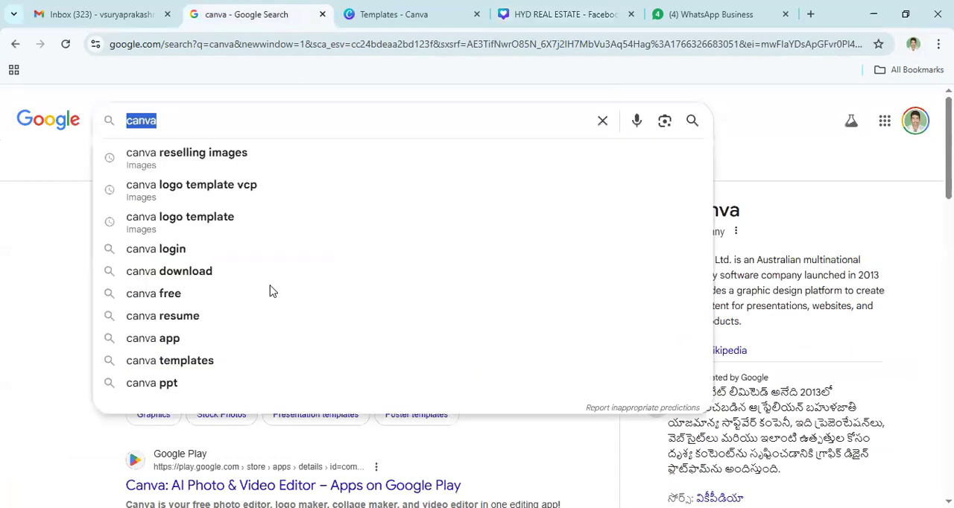
type("faceb")
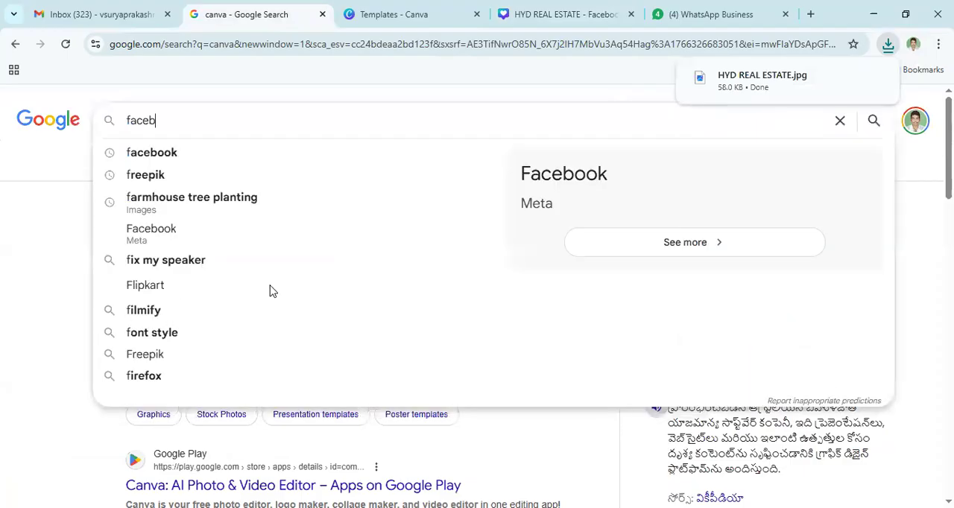
left_click(165, 154)
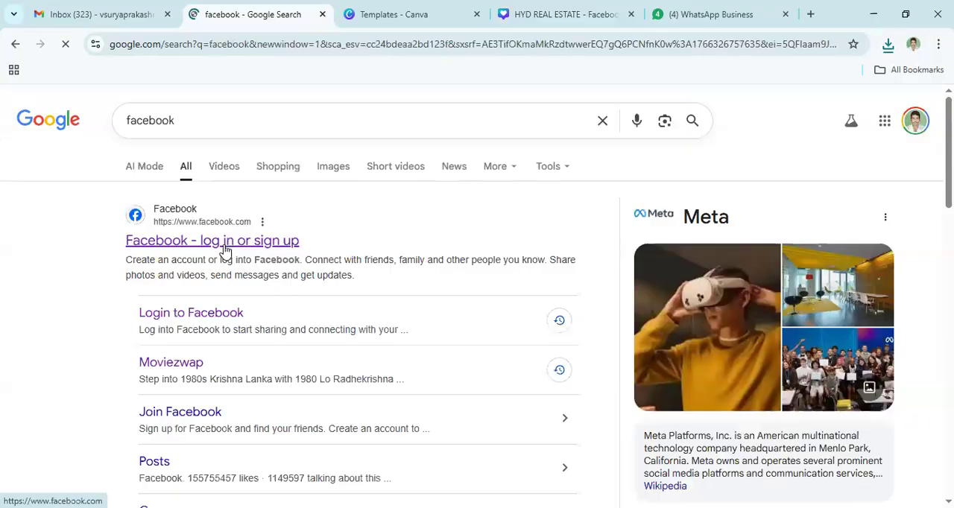
left_click(218, 253)
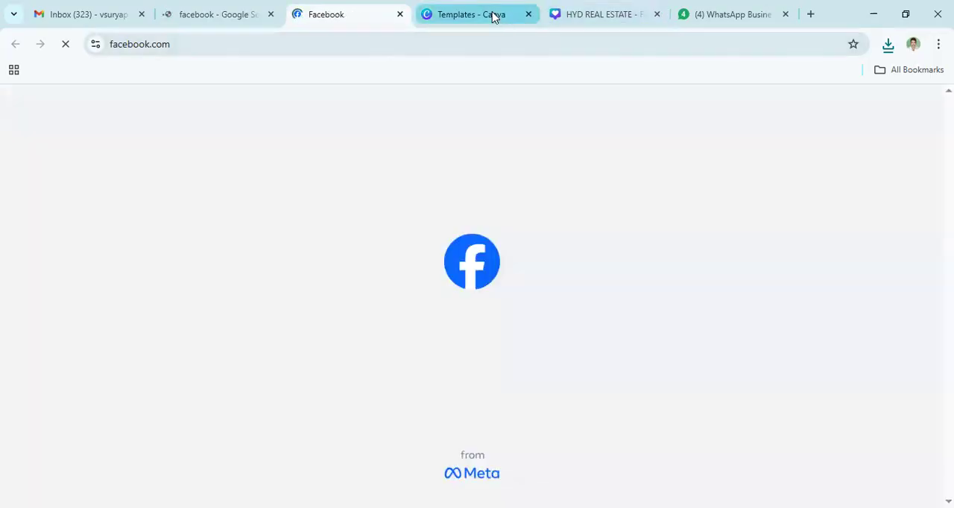
- Switch to the HYD REAL ESTATE design in Canva, return to the real estate template results and reload the page
left_click(600, 19)
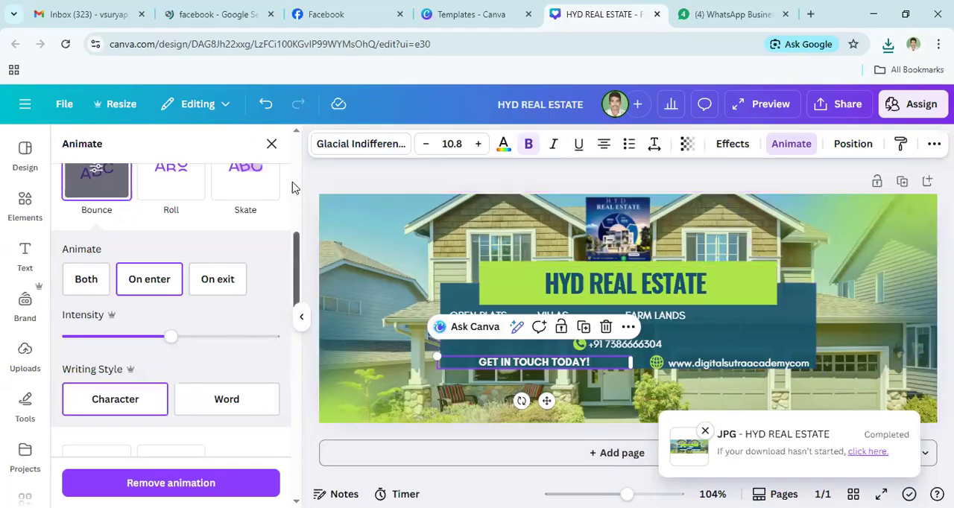
left_click_drag(297, 289, 270, 215)
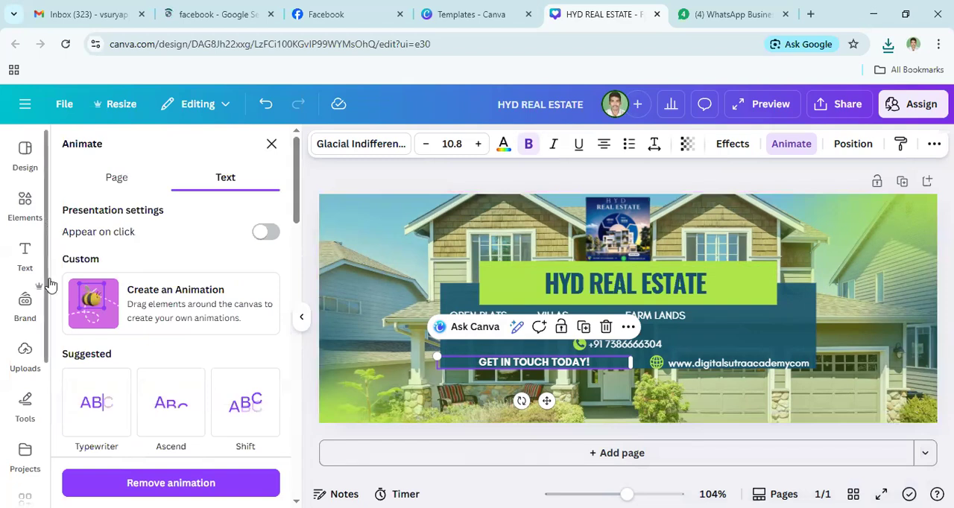
scroll(48, 298, "down", 1)
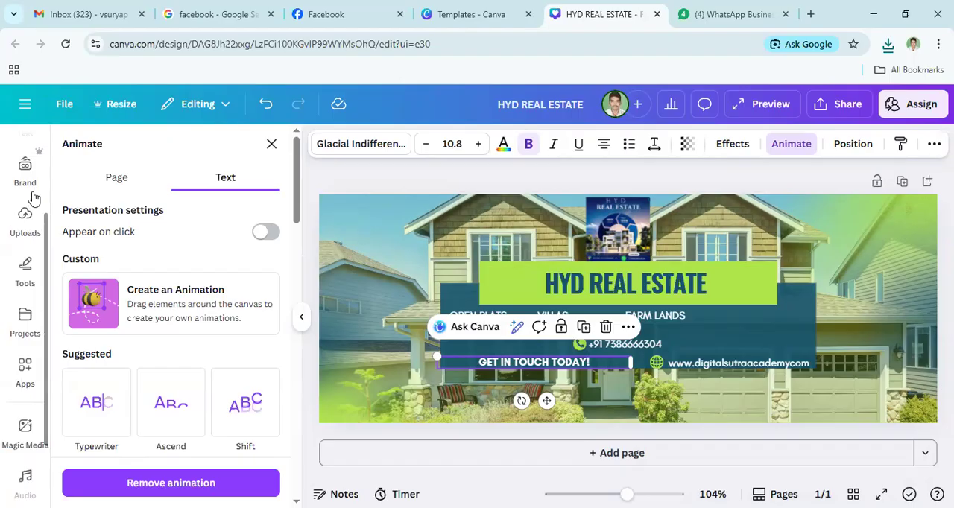
scroll(31, 200, "up", 1)
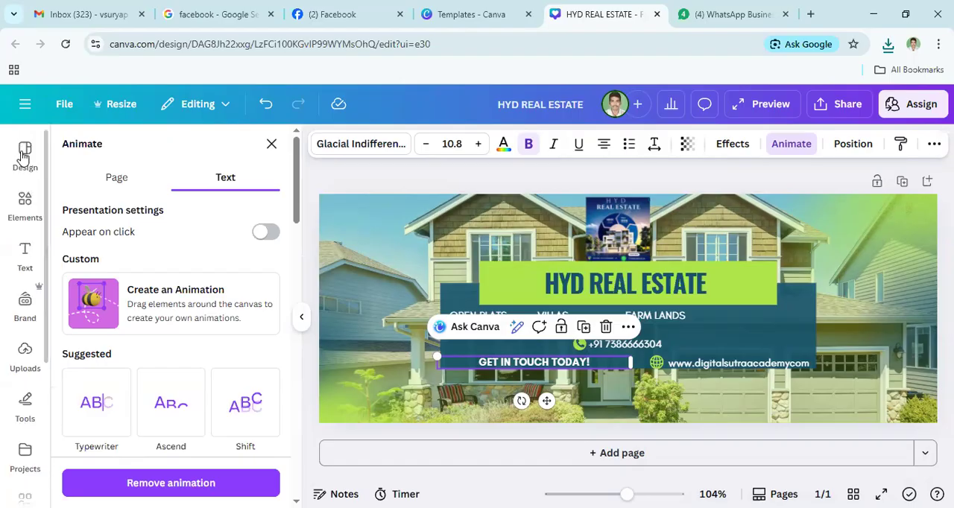
left_click(23, 156)
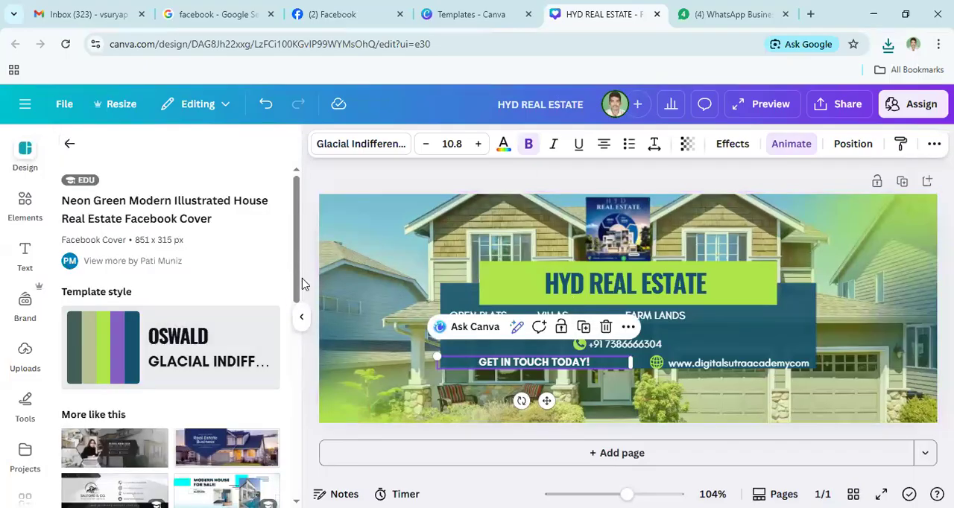
left_click(70, 144)
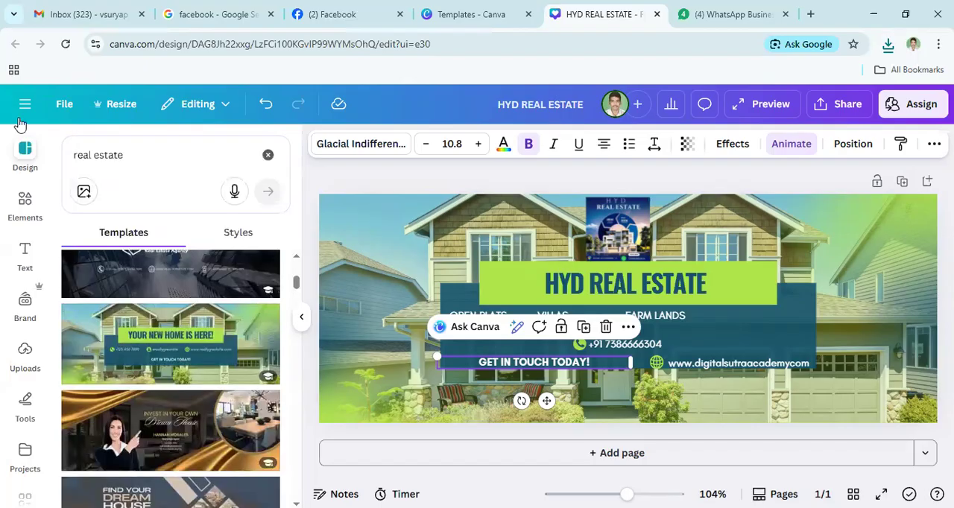
left_click(64, 46)
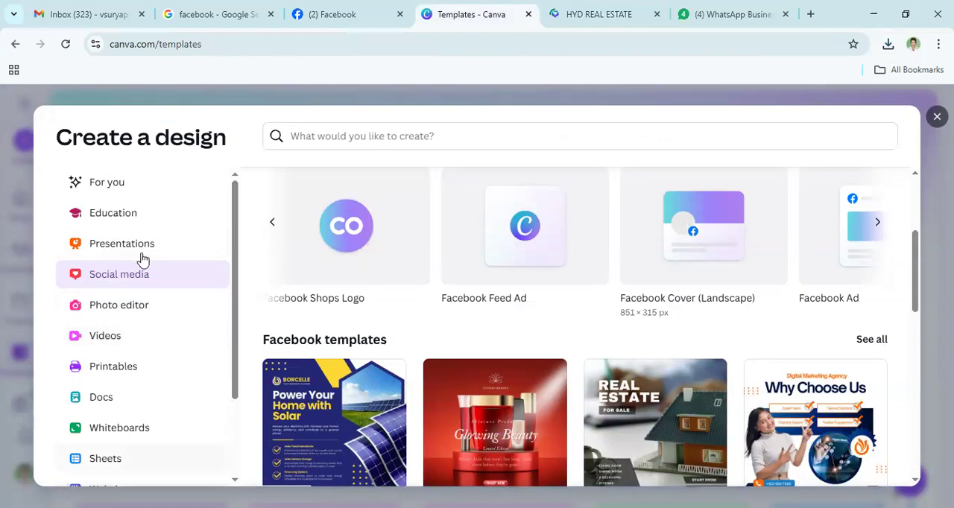
- Browse the Videos category of the design types and start a new Mobile Video design
left_click(105, 336)
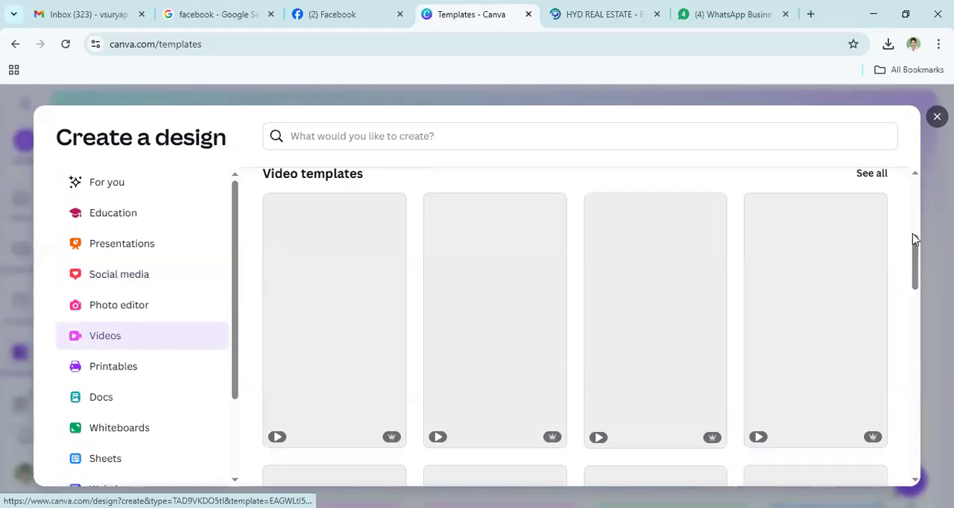
scroll(913, 233, "down", 3)
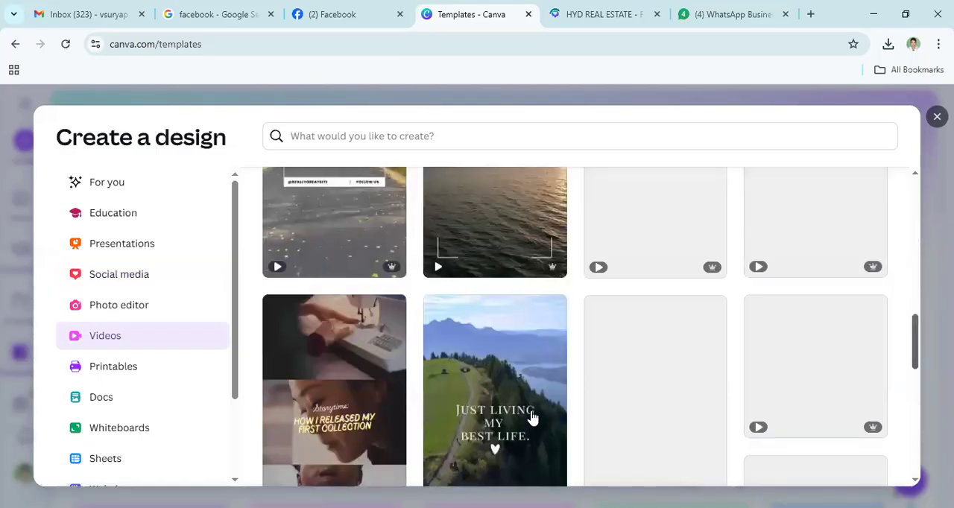
scroll(532, 417, "up", 5)
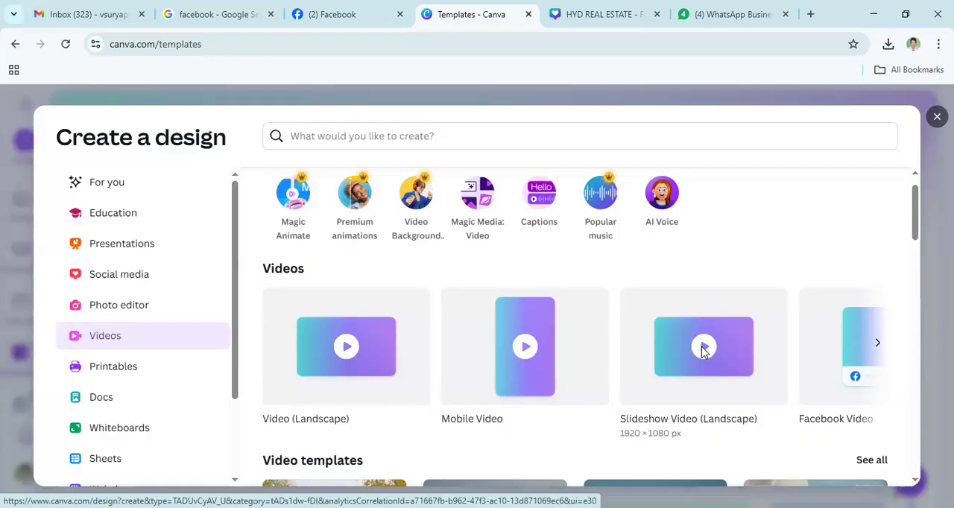
left_click(594, 348)
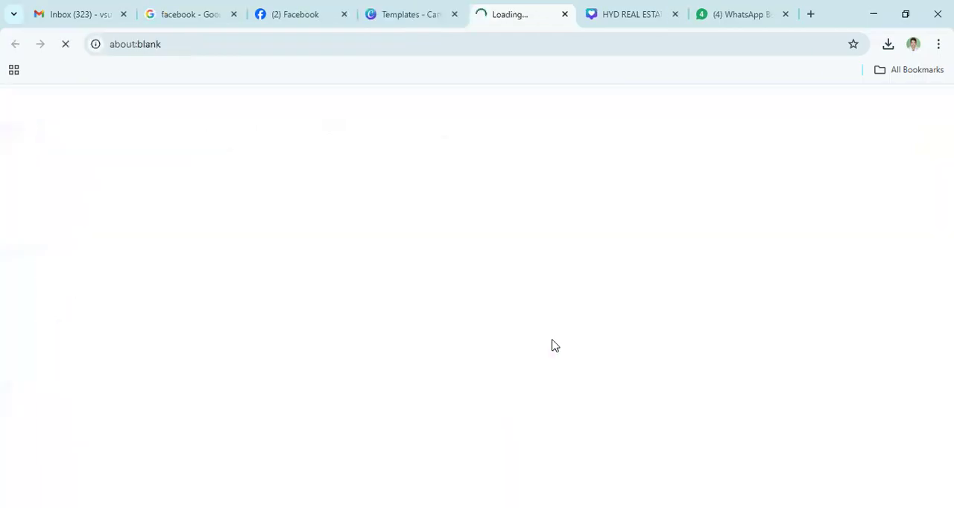
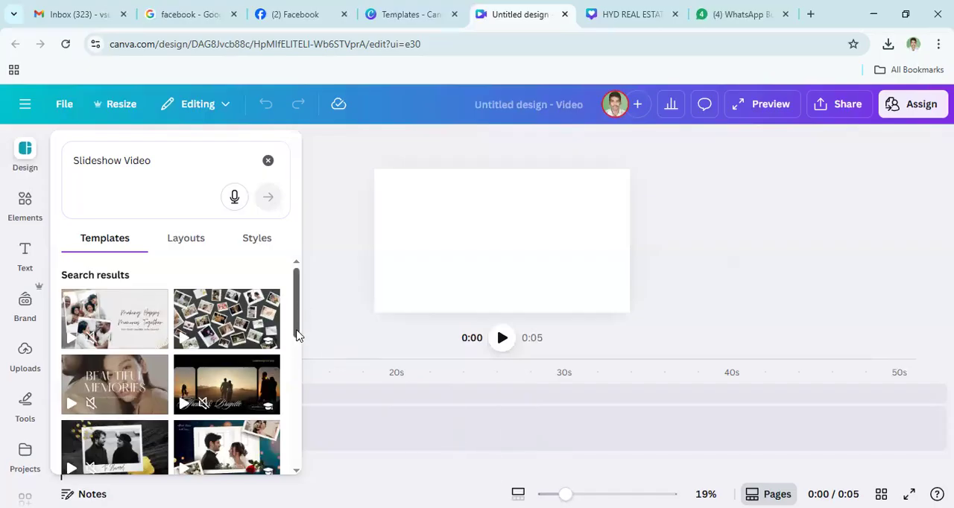
- Browse the Slideshow Video templates and preview the Black and White Nostalgic Retro Old Film Frame and Black White Vintage Film Look wedding templates
scroll(295, 359, "down", 2)
scroll(295, 358, "down", 2)
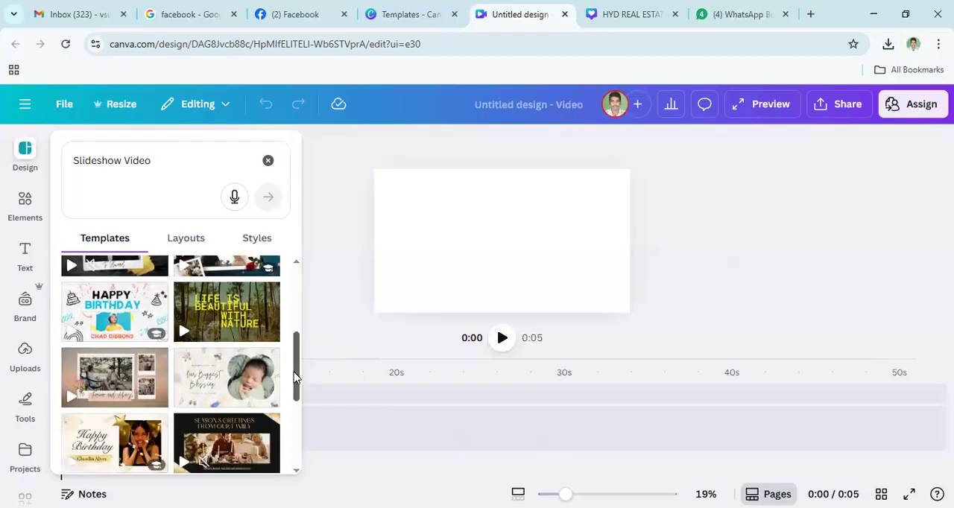
mouse_move(234, 360)
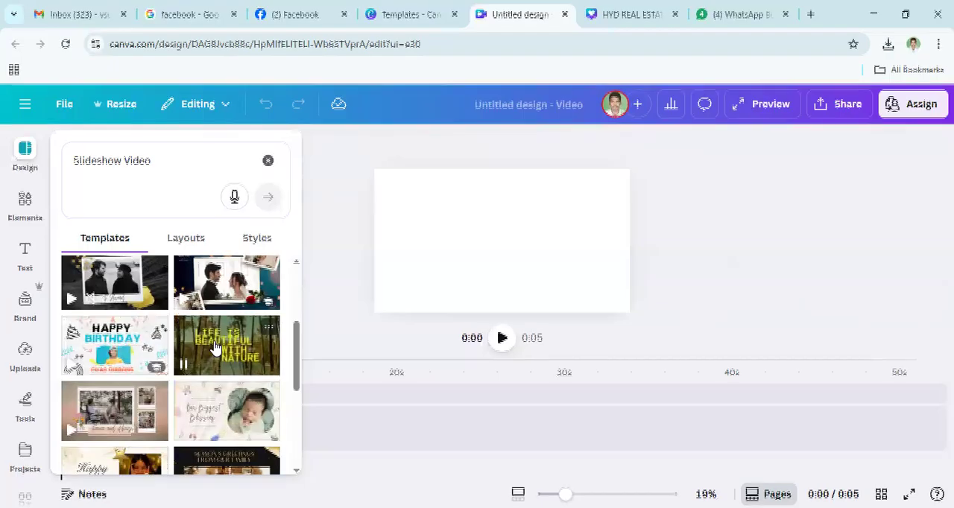
scroll(215, 347, "down", 2)
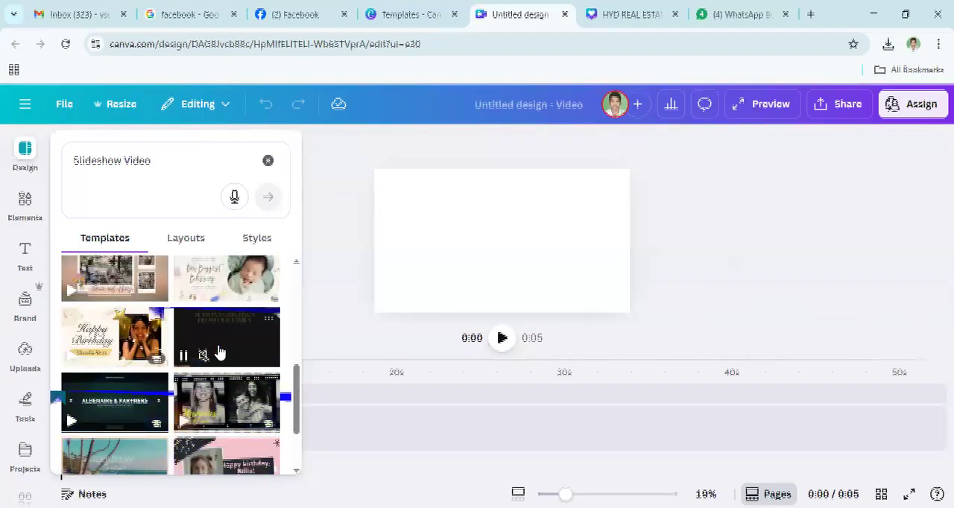
scroll(229, 348, "up", 3)
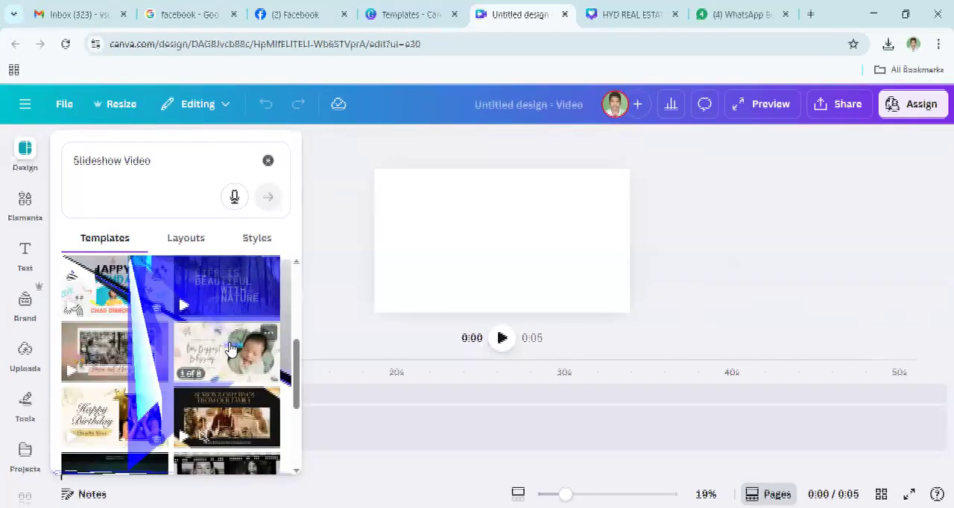
scroll(230, 349, "down", 3)
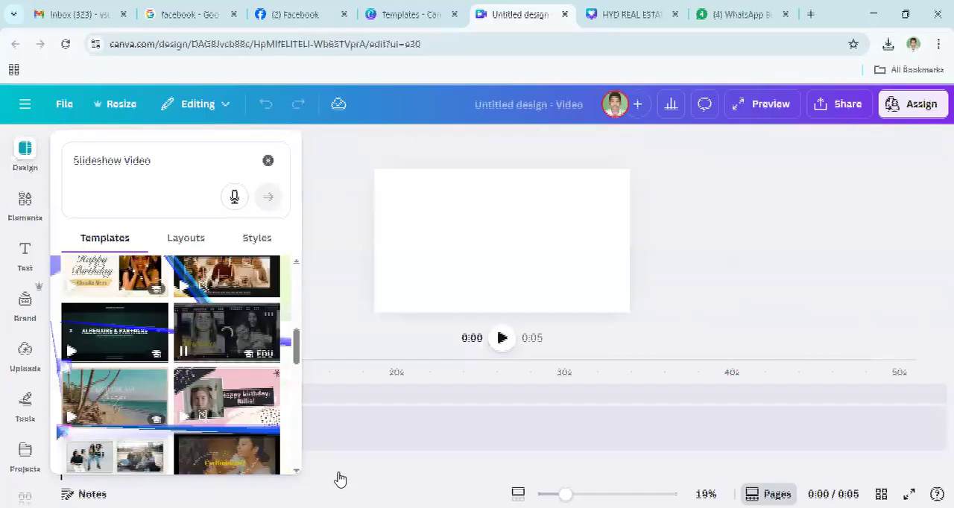
left_click(229, 339)
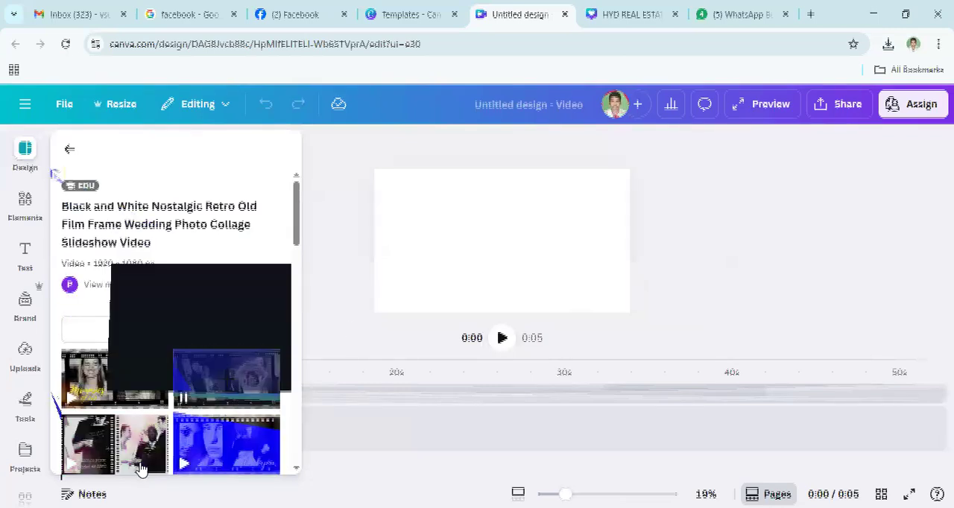
scroll(175, 399, "down", 5)
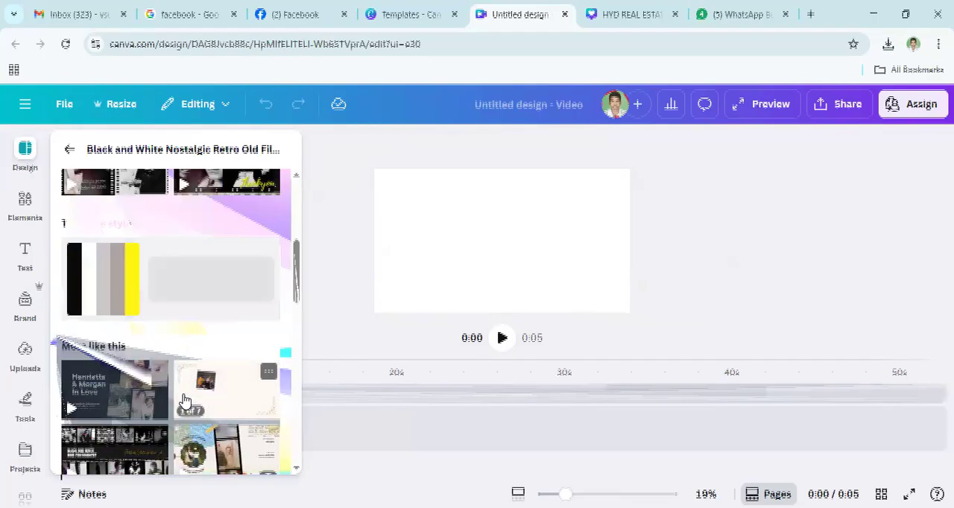
scroll(185, 403, "down", 1)
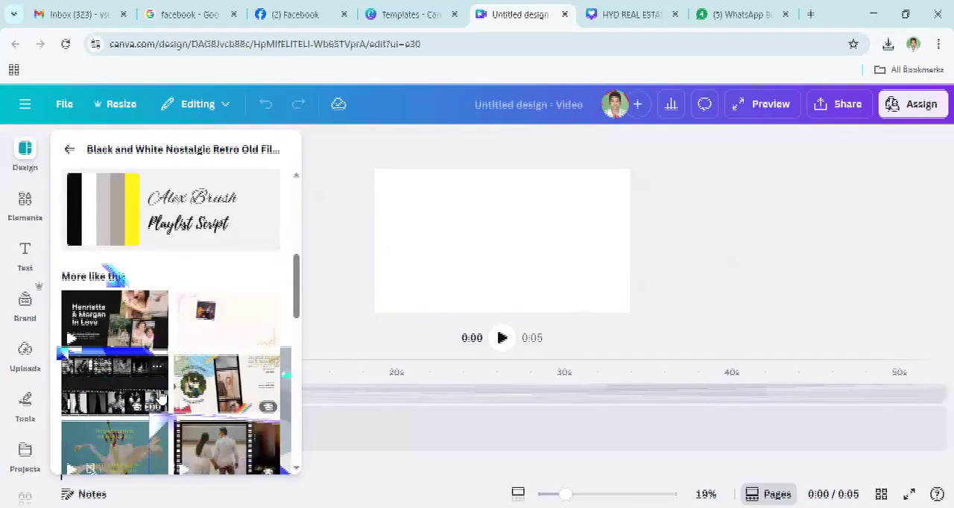
left_click(133, 340)
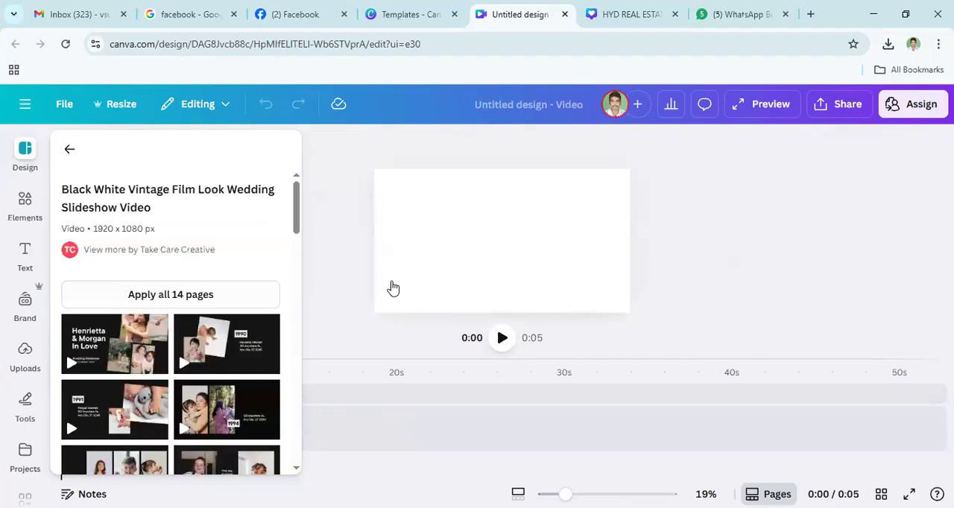
left_click(490, 278)
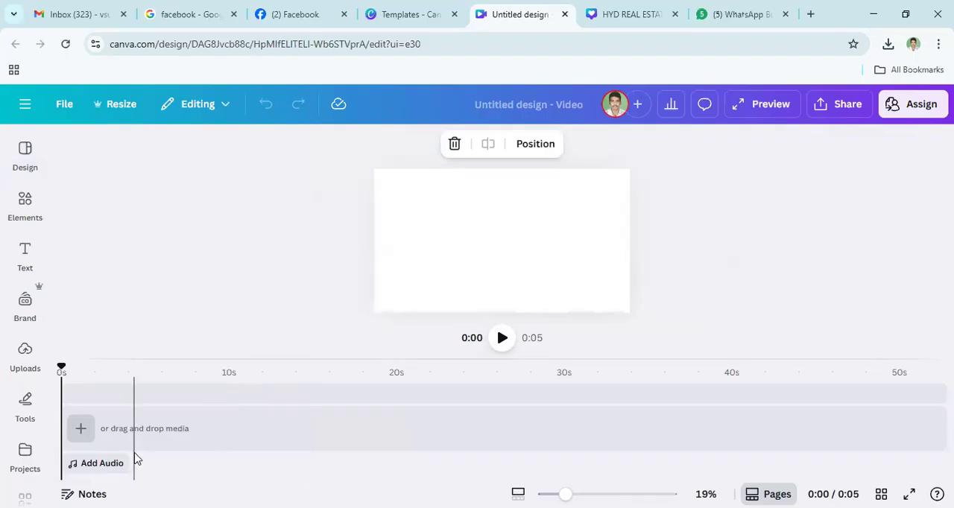
- Look through the whole collection of uploaded images for material to use in the video
left_click(25, 358)
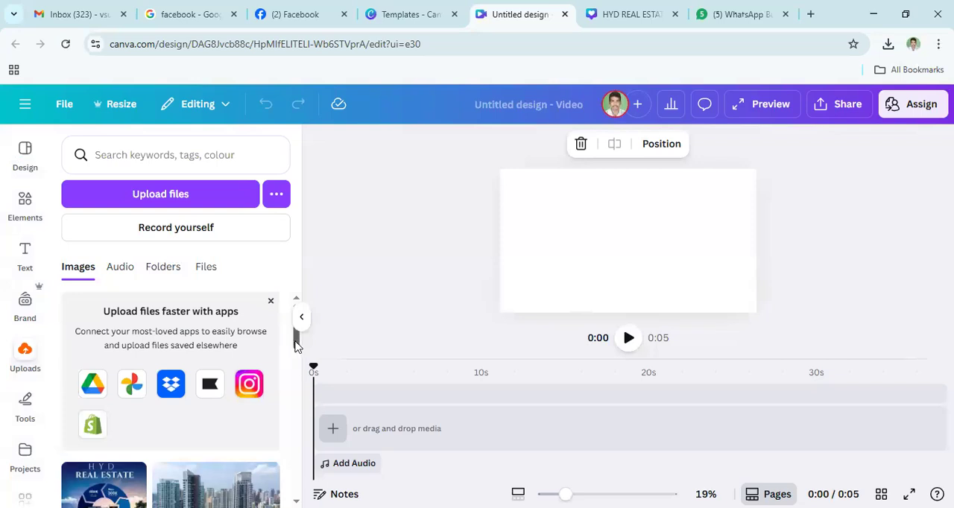
left_click_drag(293, 361, 273, 375)
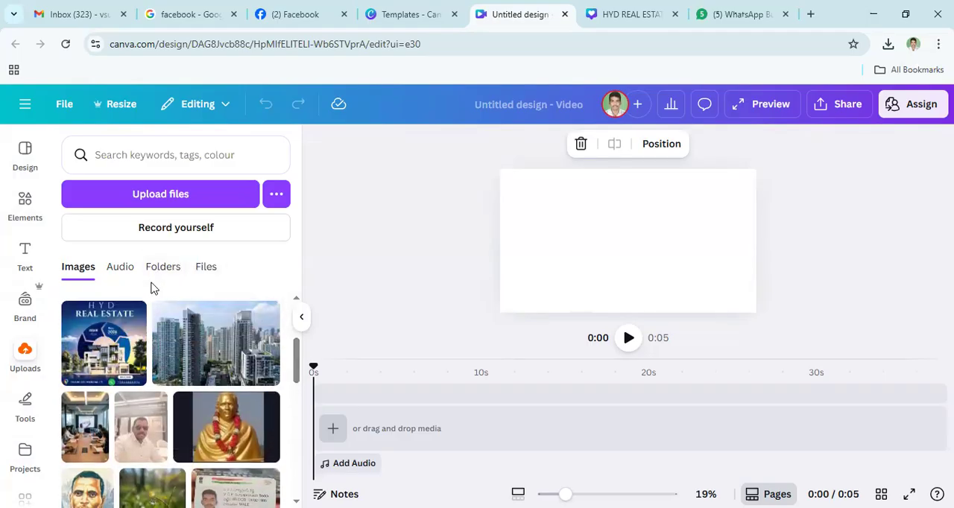
scroll(231, 339, "down", 5)
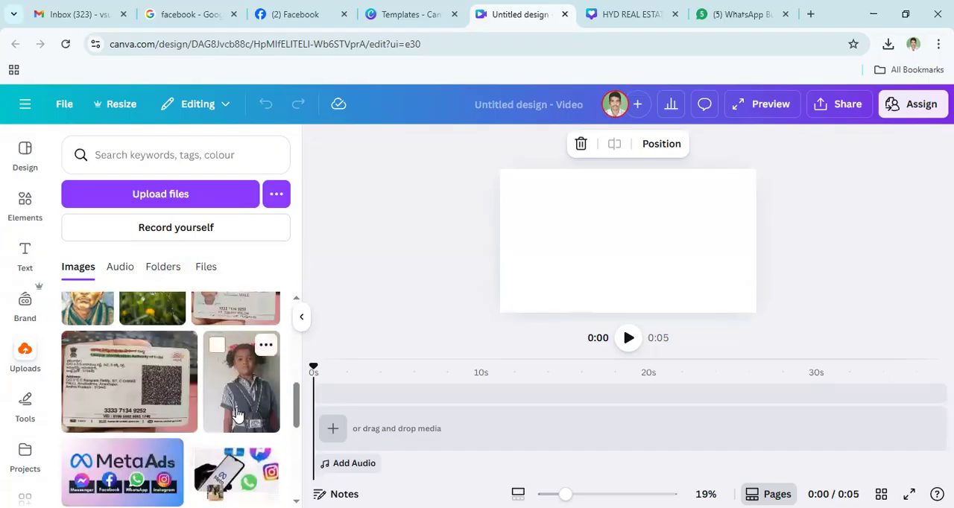
scroll(235, 410, "down", 3)
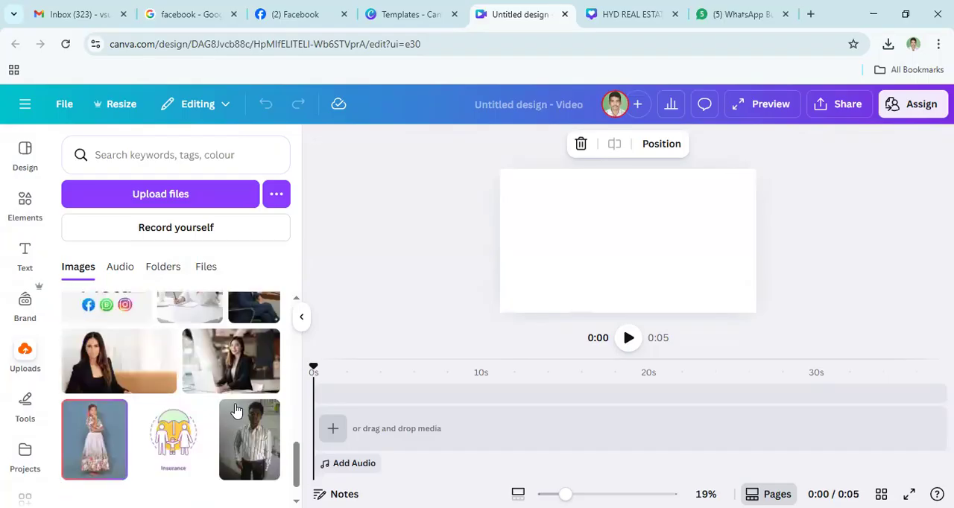
scroll(236, 411, "down", 8)
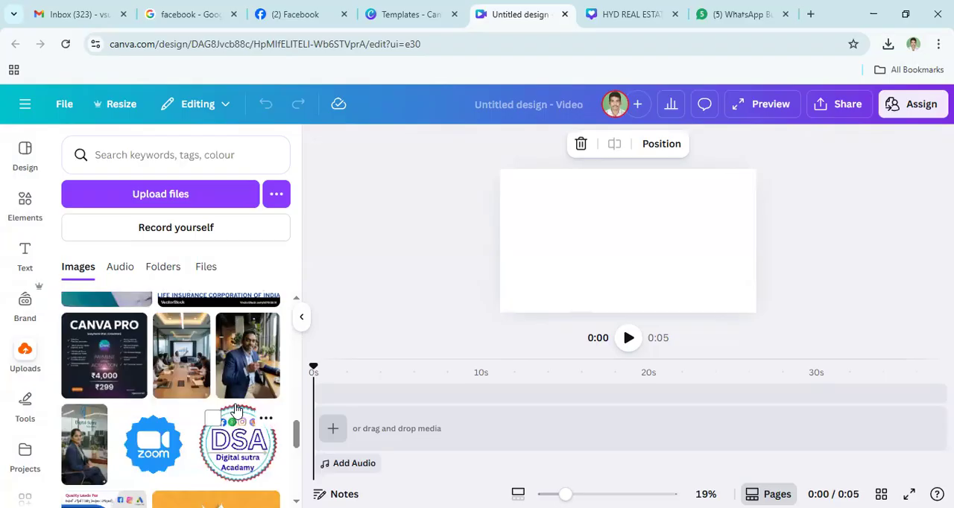
scroll(236, 411, "down", 8)
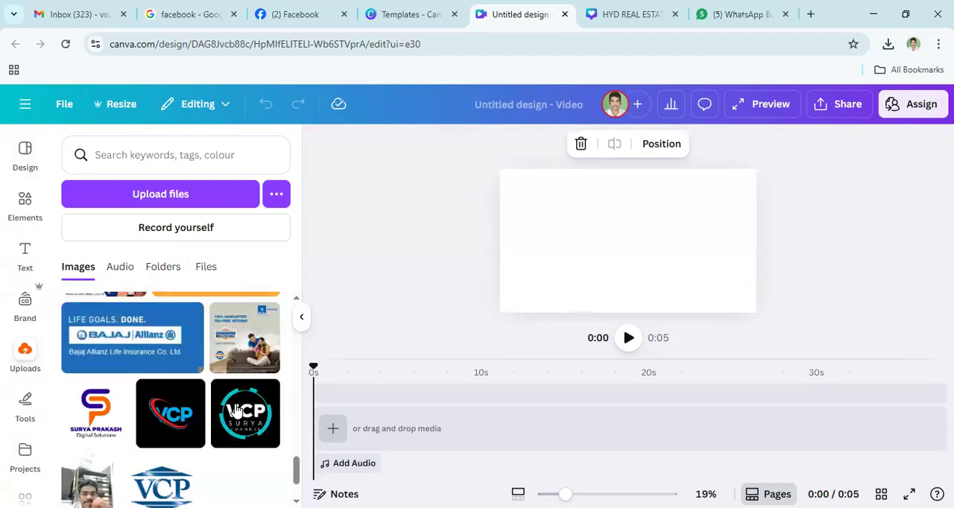
scroll(236, 410, "down", 2)
scroll(235, 406, "up", 5)
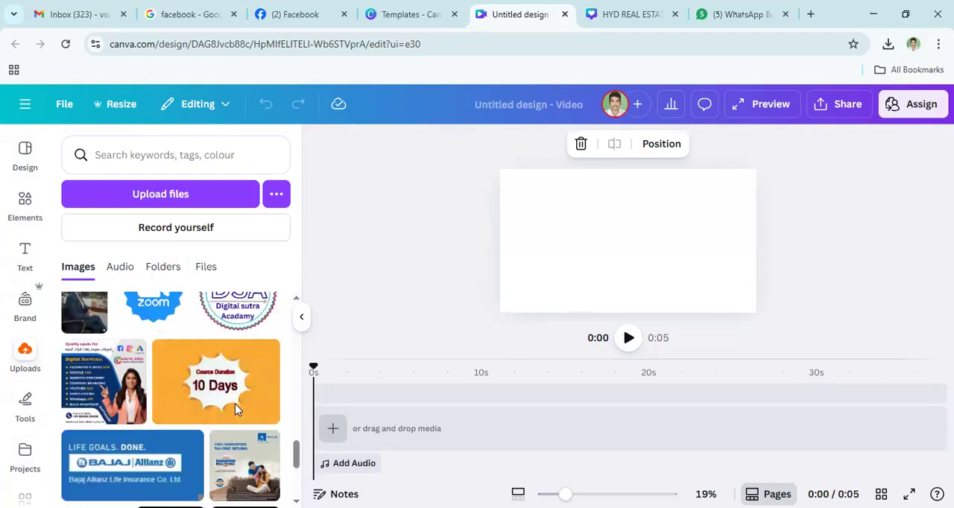
scroll(236, 411, "up", 10)
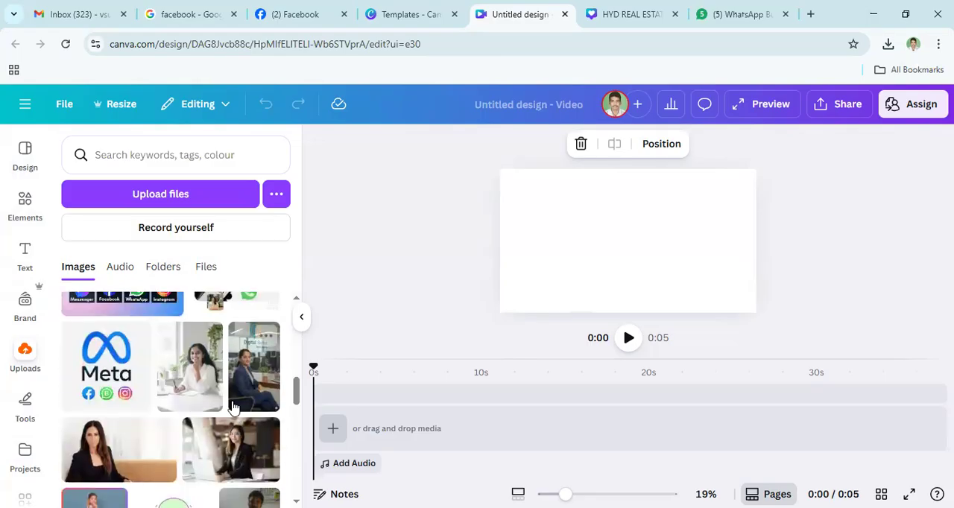
scroll(236, 406, "up", 10)
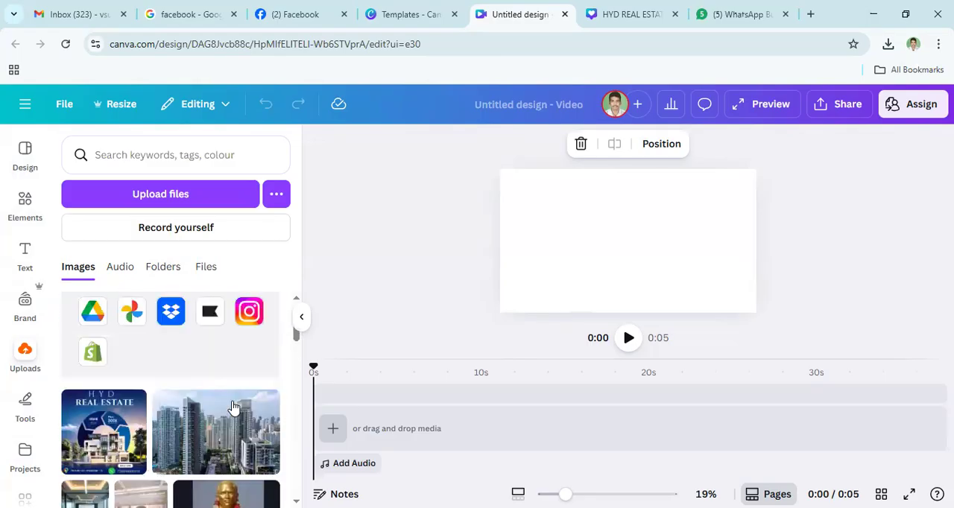
- Check the uploaded folders and files, view the Record yourself options and leave them
left_click(150, 269)
left_click(205, 266)
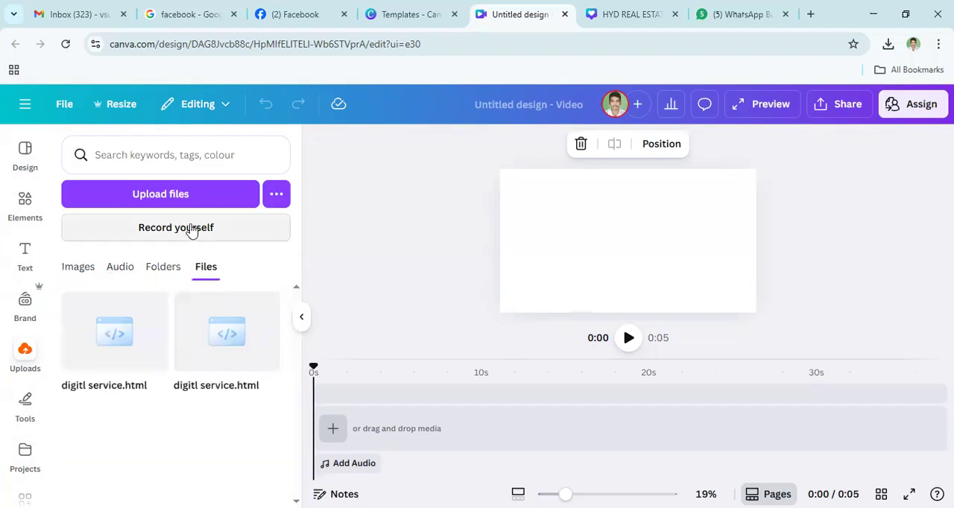
left_click(193, 230)
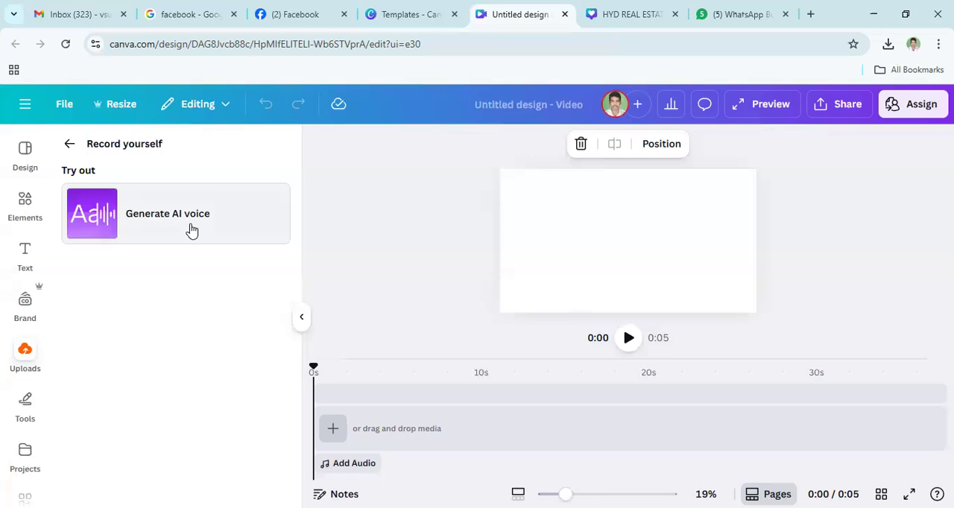
left_click(26, 355)
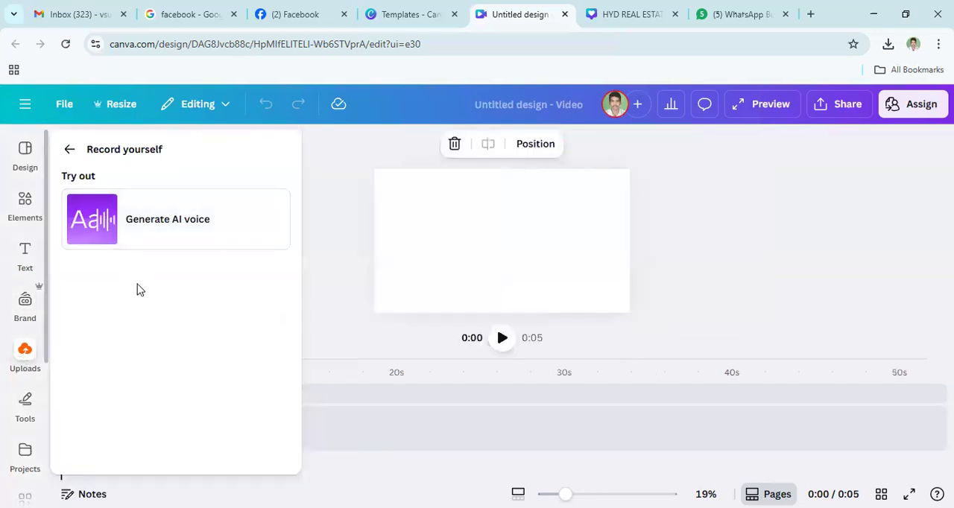
left_click(70, 150)
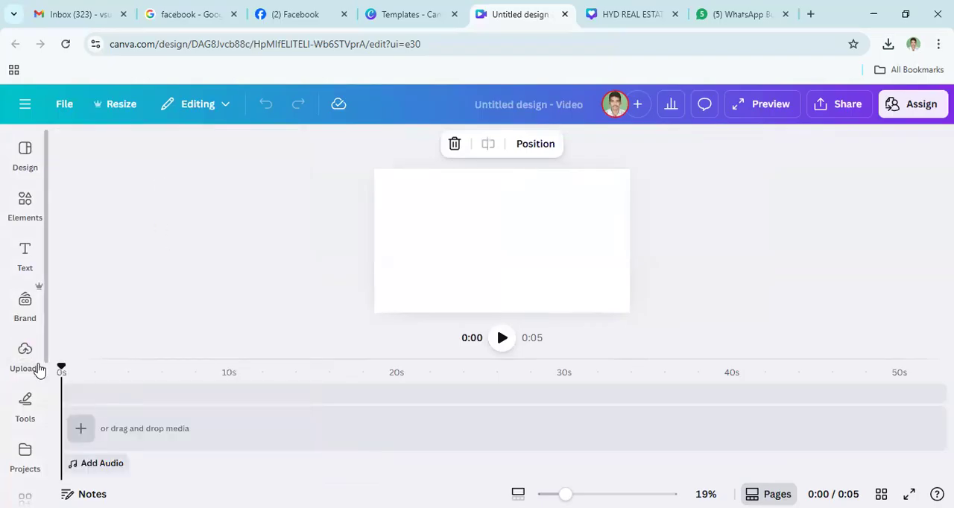
- Look for a video file to upload in the computer's Videos folder, checking its Captures and AnyDesk subfolders, and return to Downloads
mouse_move(24, 353)
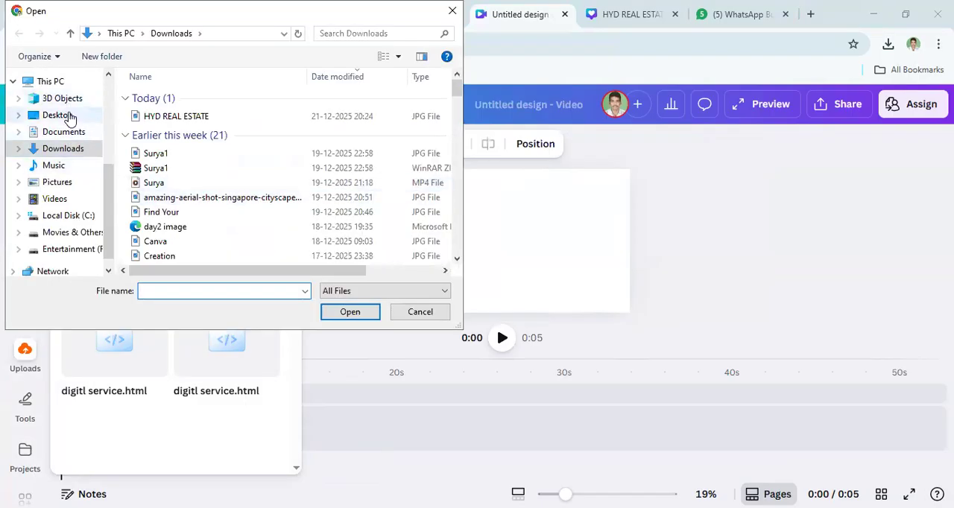
left_click(66, 200)
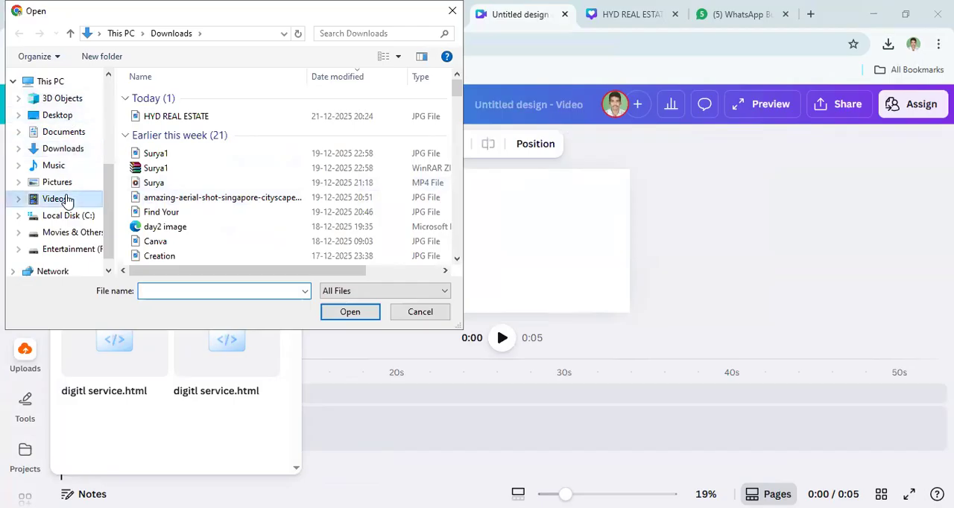
left_click(246, 118)
key("Return")
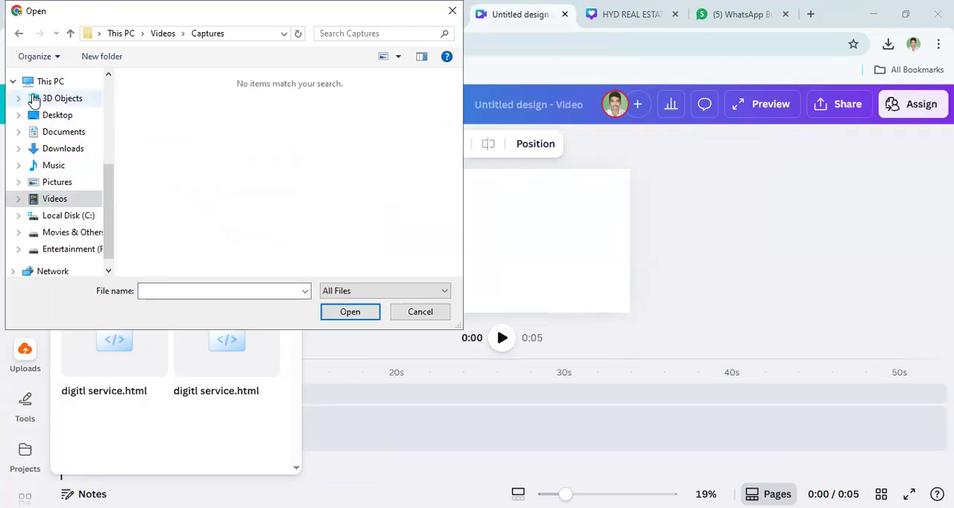
left_click(18, 34)
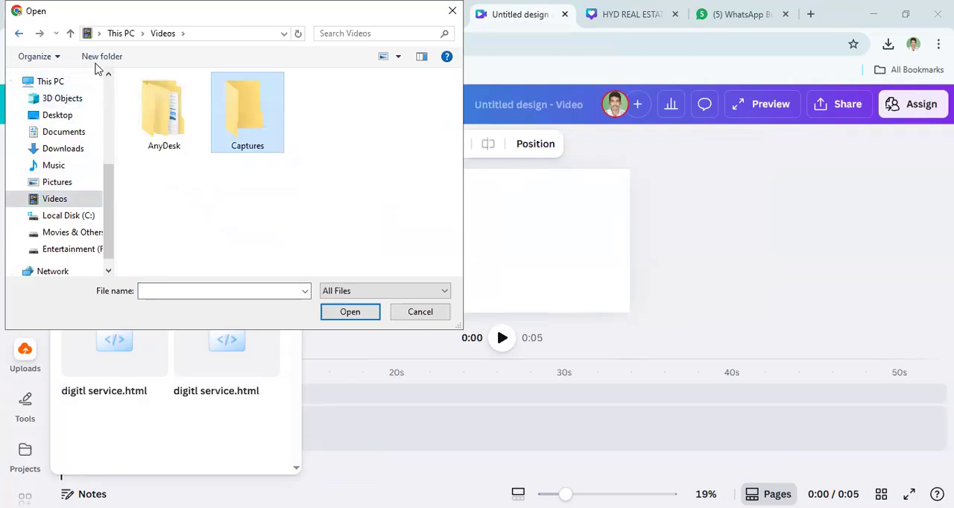
key("Left")
key("Return")
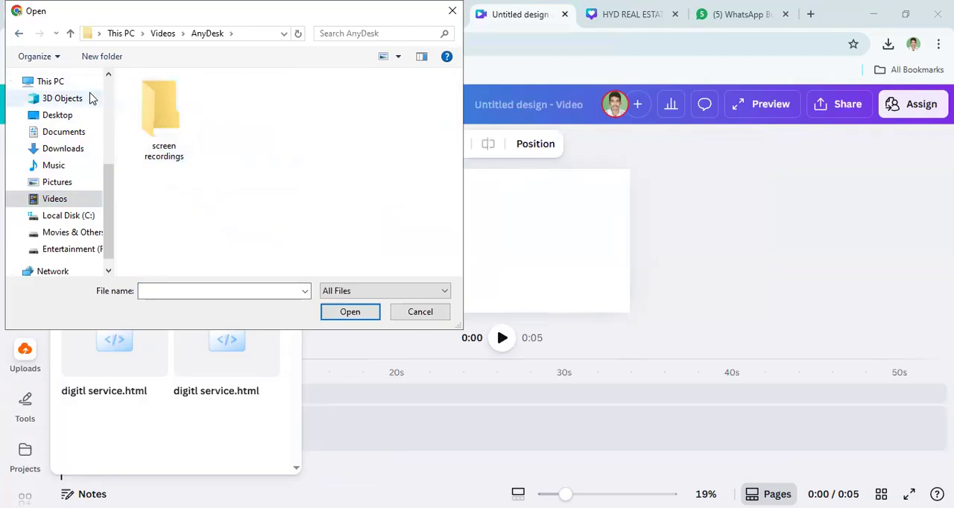
left_click(19, 34)
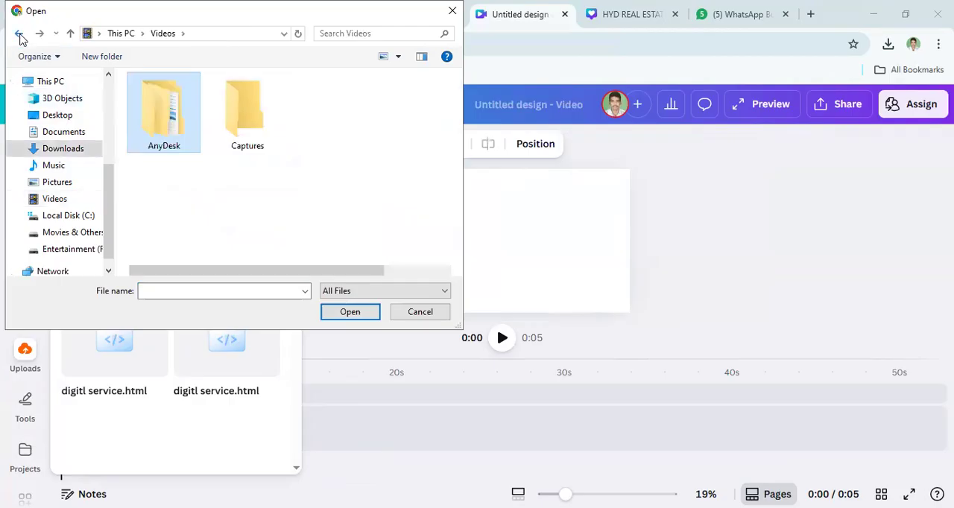
left_click(18, 34)
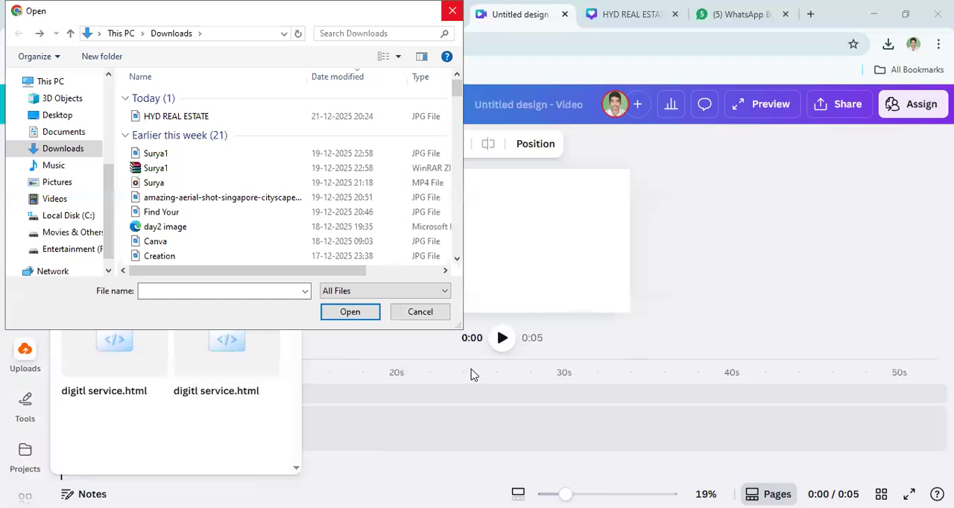
- Leave the file upload and add the city skyline photo from the uploaded images as the video's first clip
left_click(26, 355)
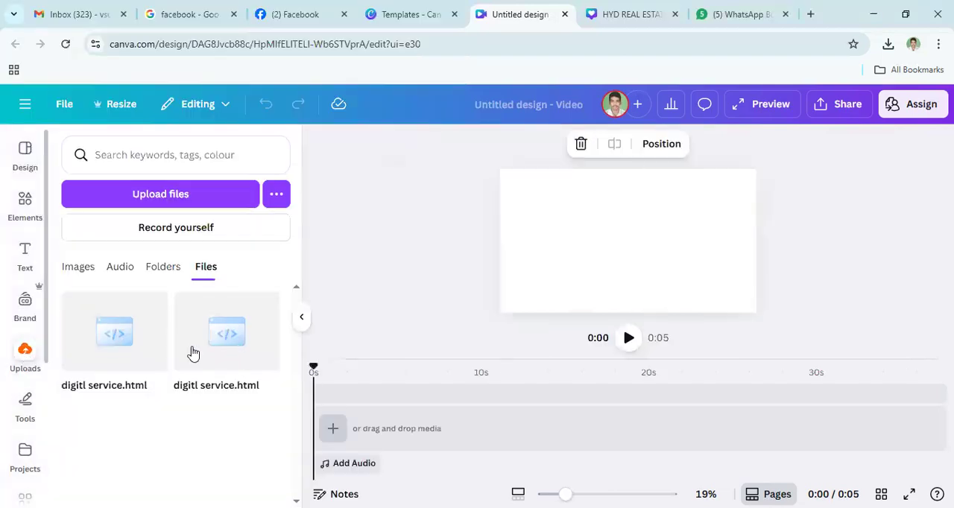
left_click(73, 268)
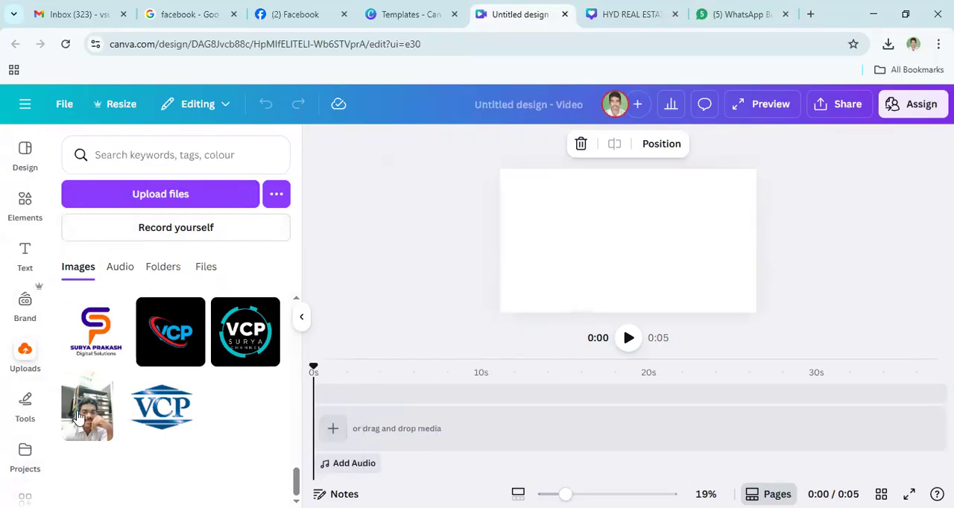
scroll(179, 374, "up", 5)
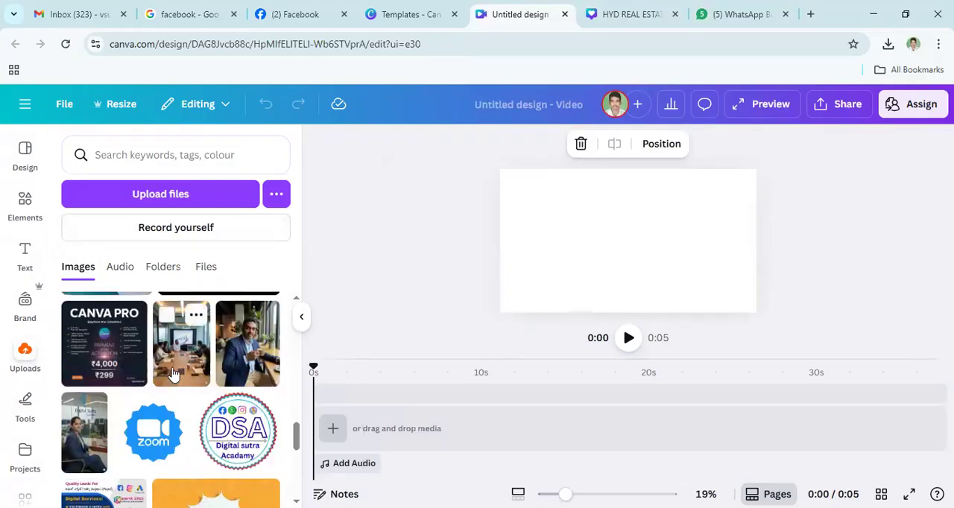
scroll(177, 373, "up", 5)
scroll(173, 373, "up", 8)
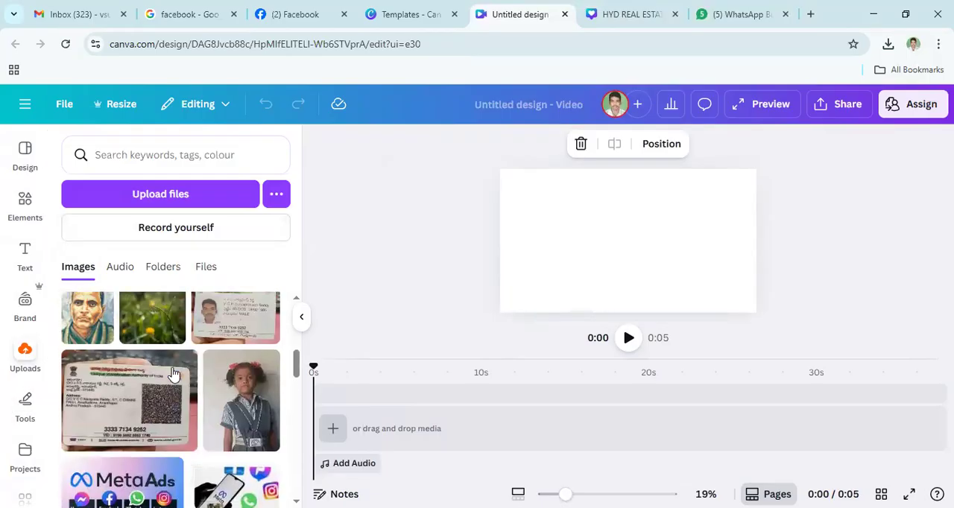
scroll(173, 373, "down", 2)
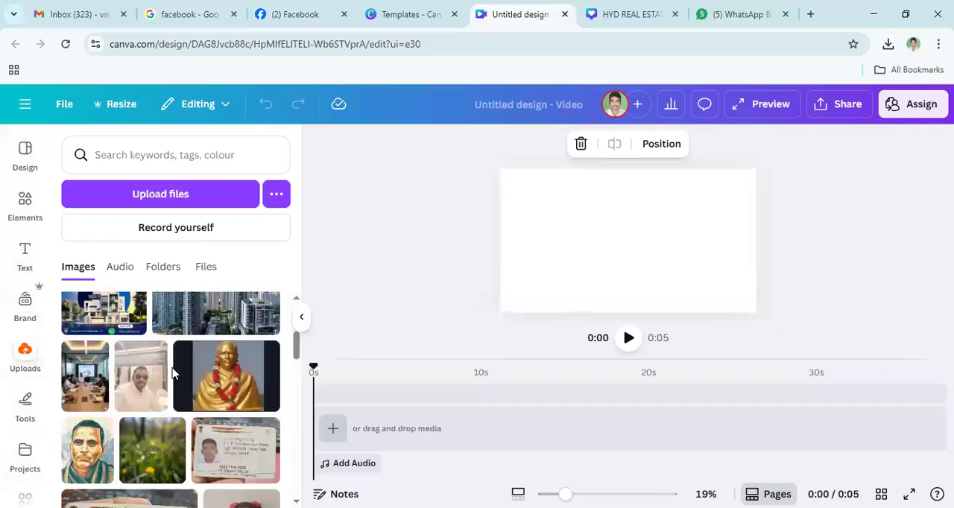
left_click(246, 320)
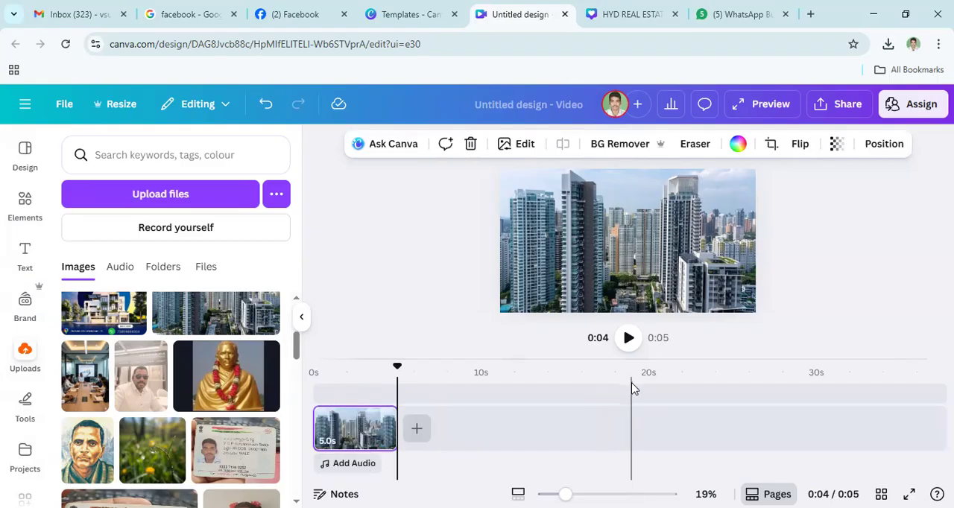
- Add the HYD Real Estate poster and a second copy of the city skyline photo from the uploaded images to the video
scroll(254, 391, "up", 1)
scroll(254, 391, "up", 1)
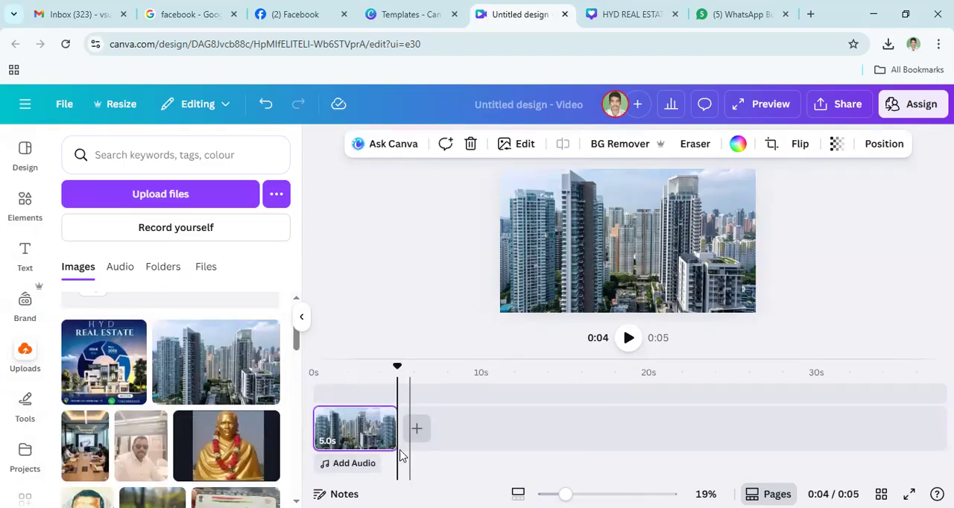
left_click(101, 381)
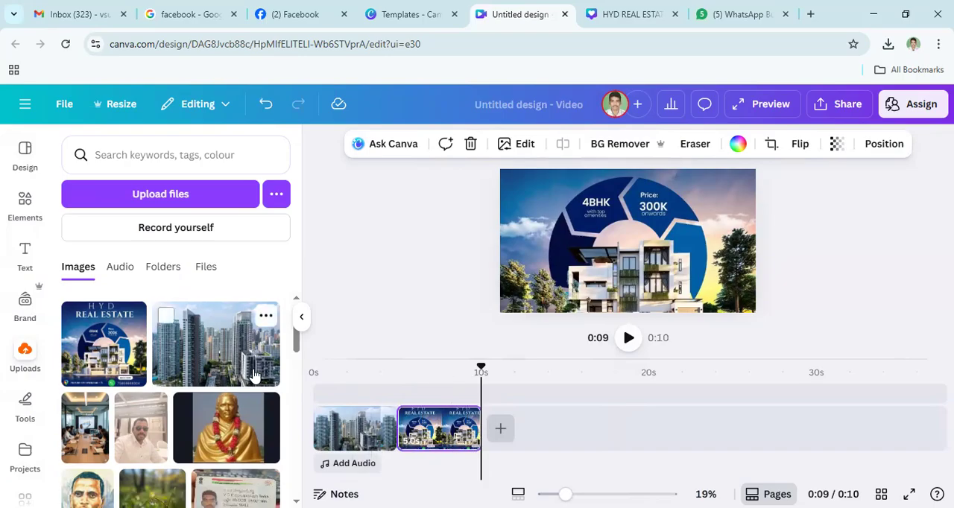
scroll(253, 327, "down", 1)
left_click(217, 319)
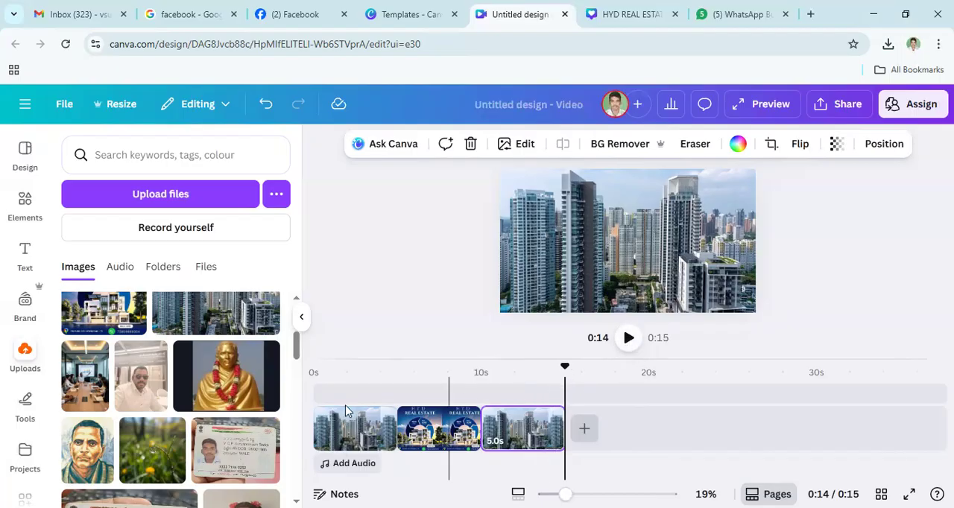
- Move the playhead back to the first clip, near 0:01, and play the video through to its end
left_click(316, 395)
left_click(331, 434)
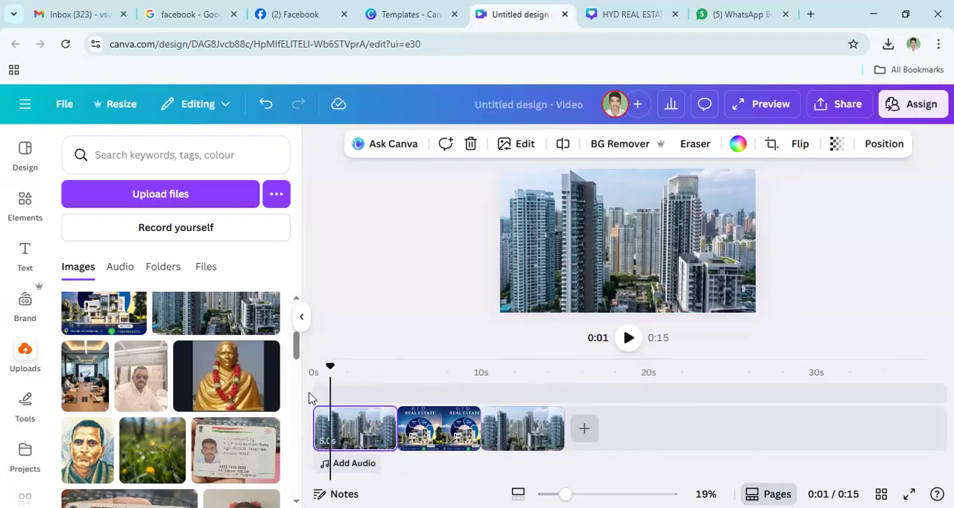
left_click(629, 339)
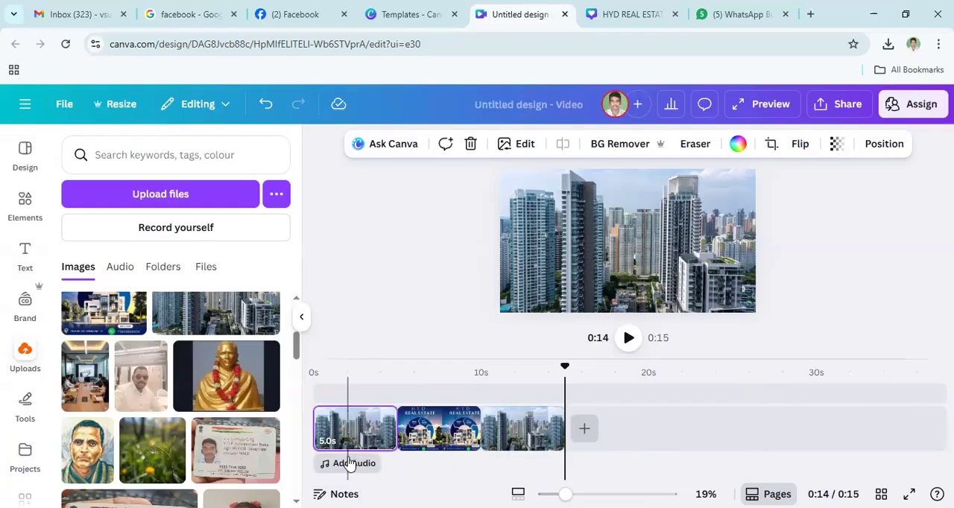
- Add the uploaded Meta Ads image with the Messenger, Facebook, WhatsApp and Instagram icons as the fourth clip
scroll(197, 441, "down", 3)
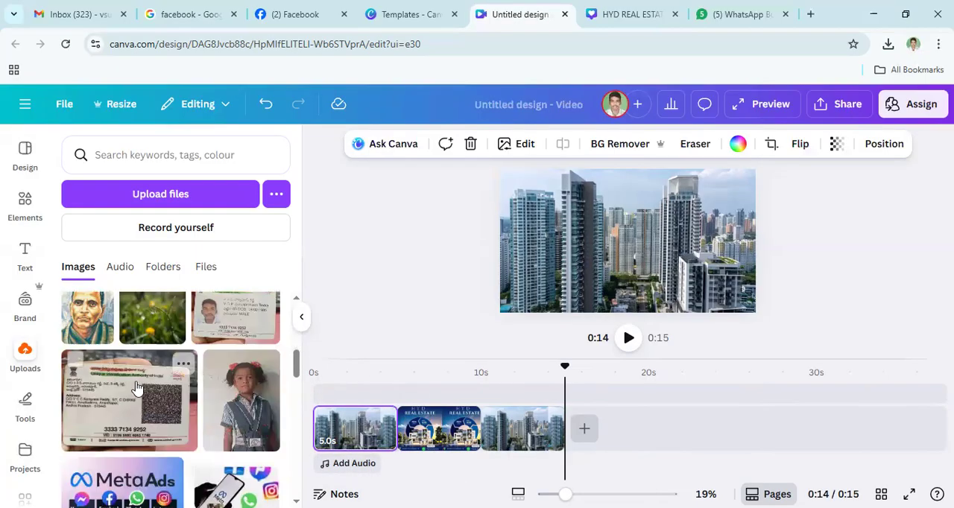
scroll(166, 320, "down", 3)
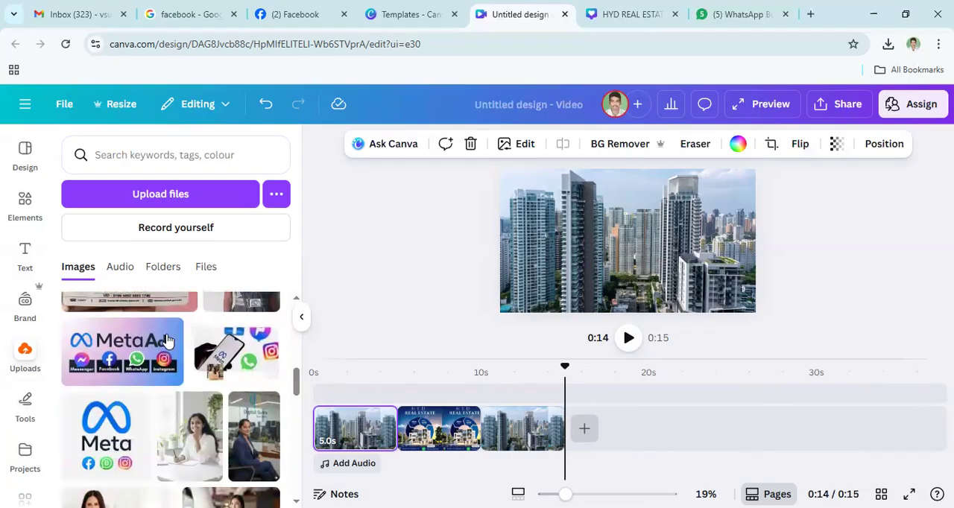
left_click(132, 358)
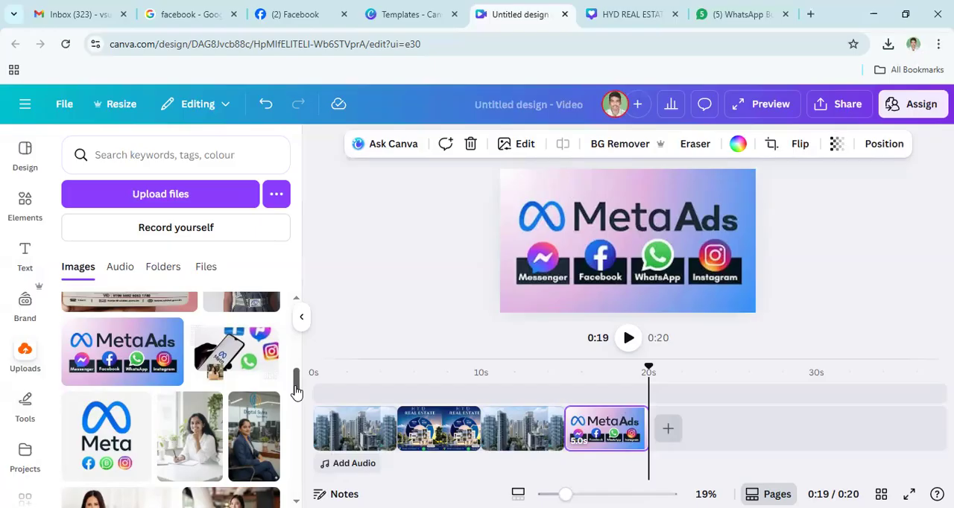
- Split the Meta Ads clip near its start, at about 0:15
left_click_drag(297, 393, 299, 418)
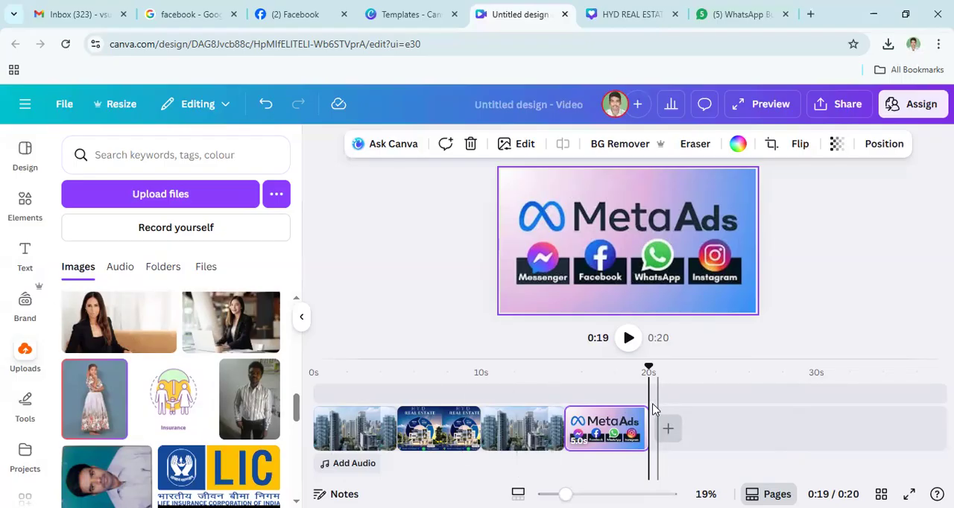
left_click(580, 408)
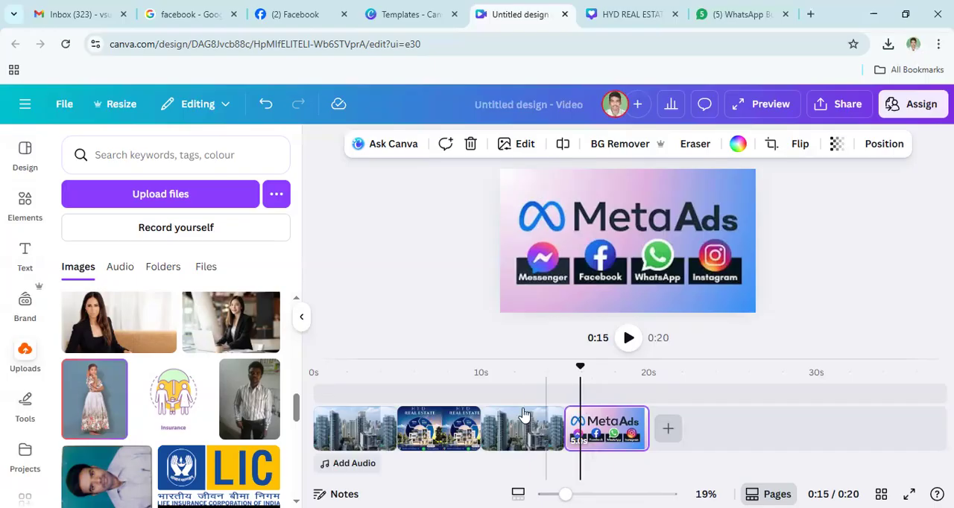
right_click(585, 450)
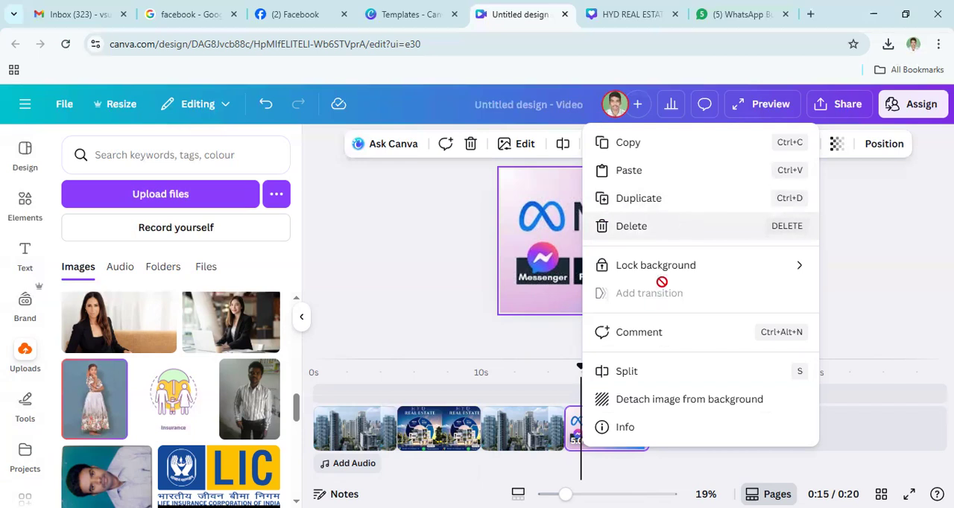
left_click(646, 378)
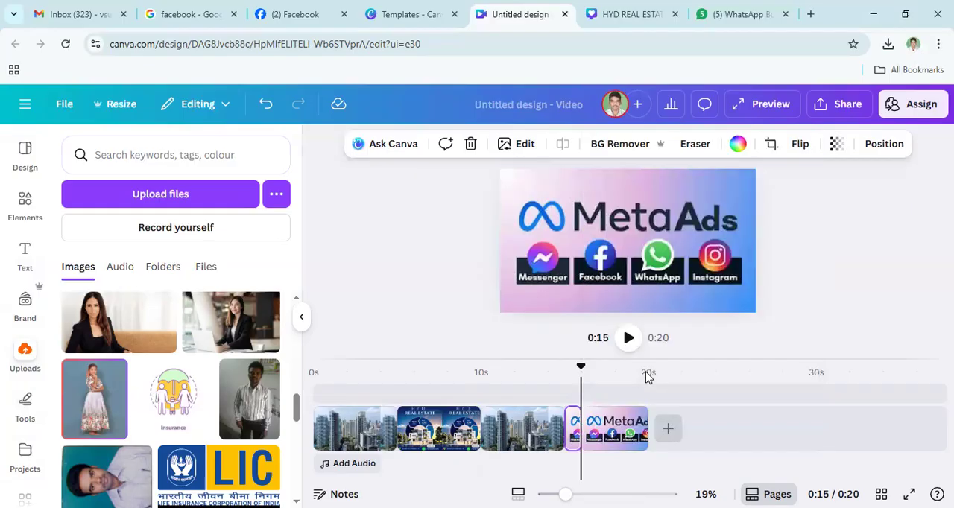
- Split the longer Meta Ads piece at about 0:18 and delete the middle section between the two cuts
left_click(589, 473)
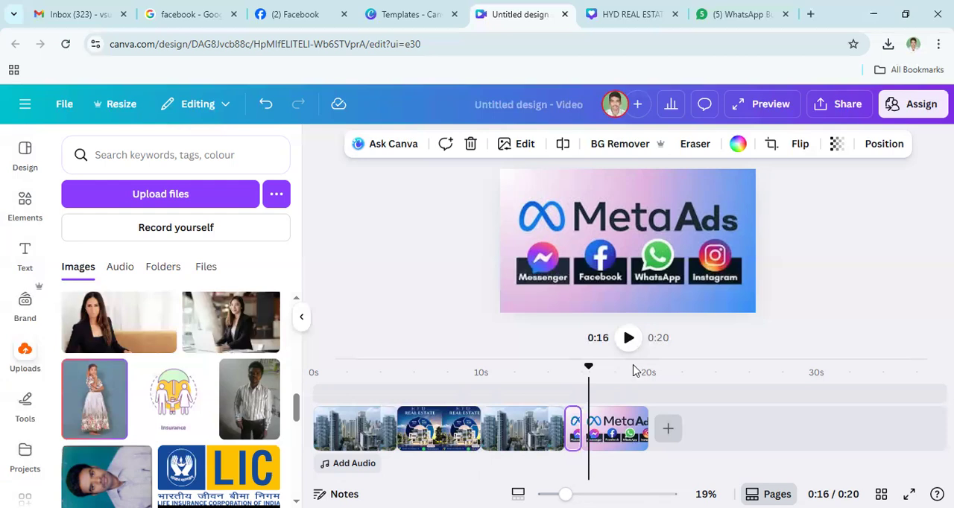
left_click(629, 338)
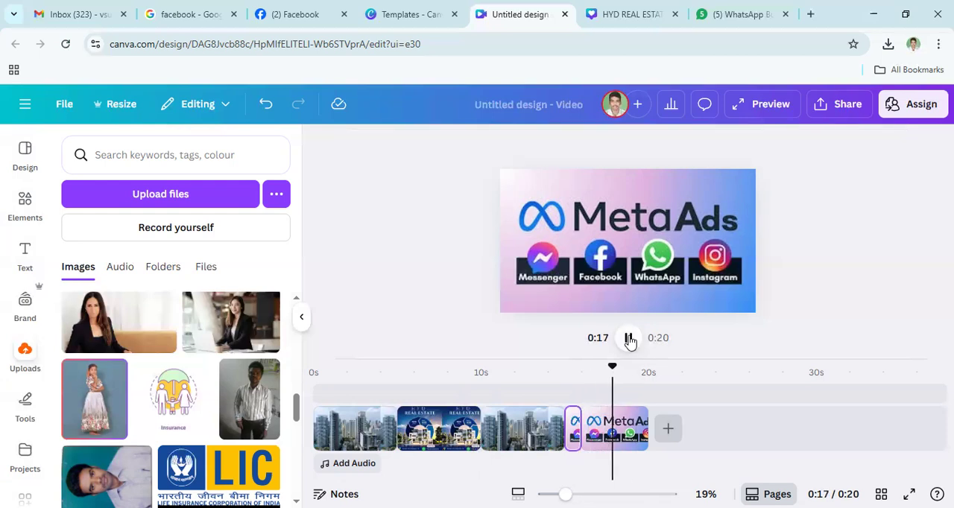
left_click(628, 339)
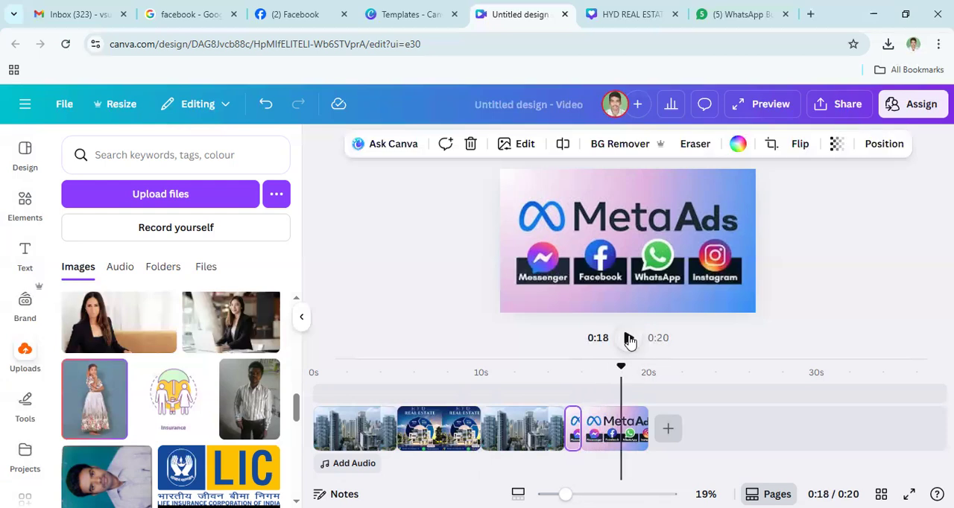
right_click(623, 455)
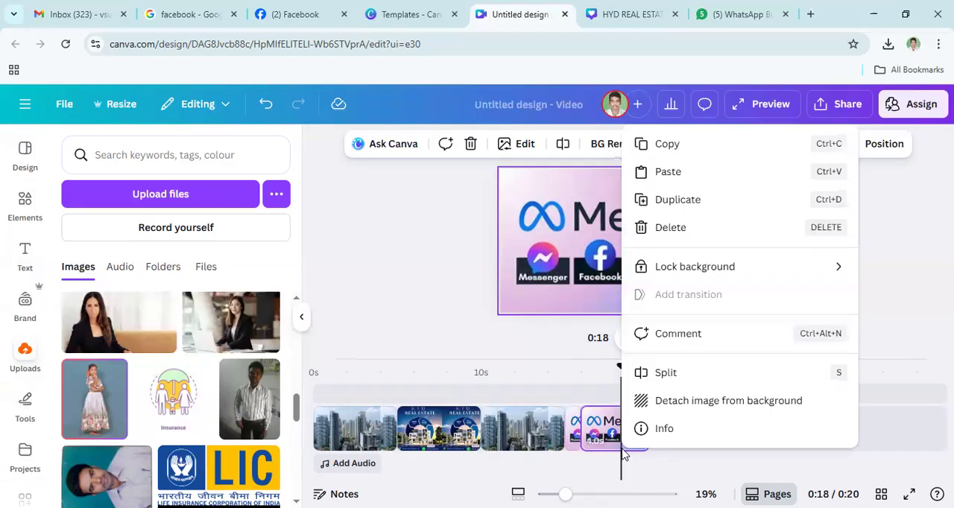
left_click(727, 372)
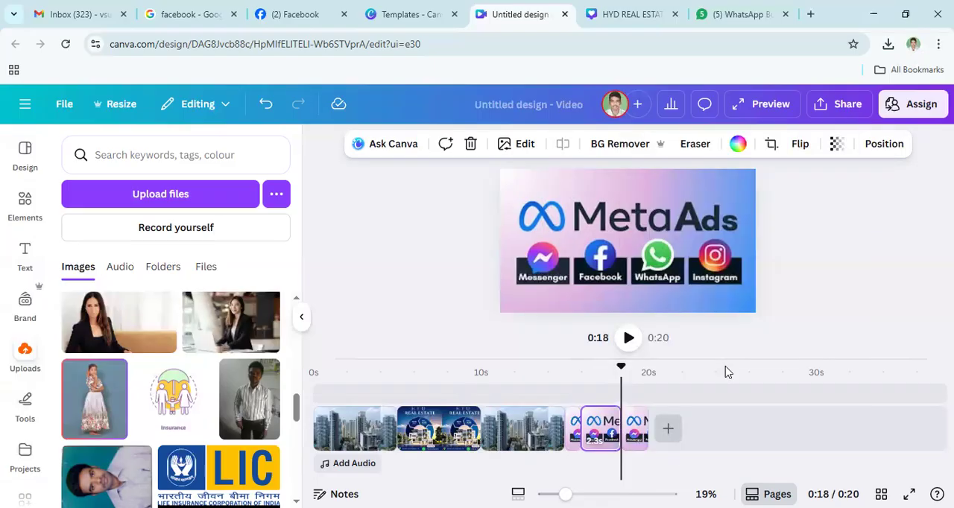
right_click(594, 429)
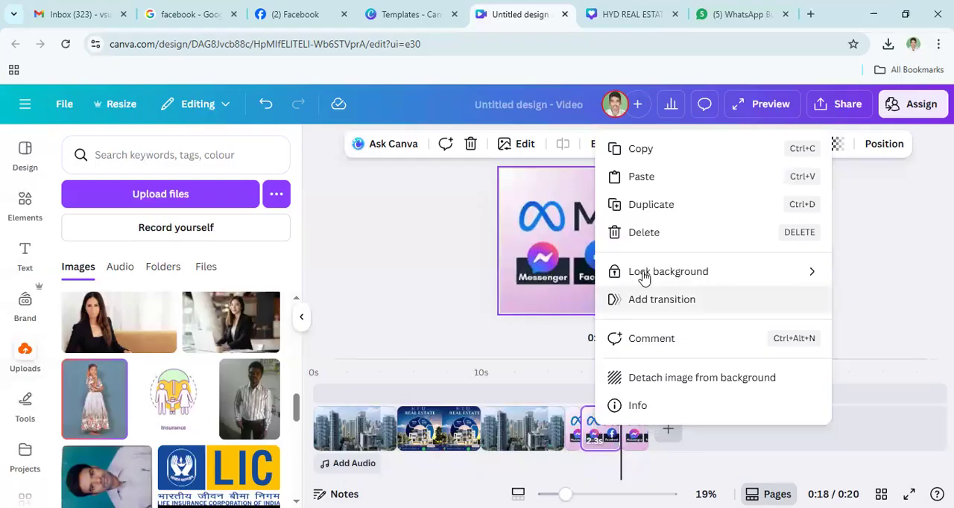
left_click(638, 233)
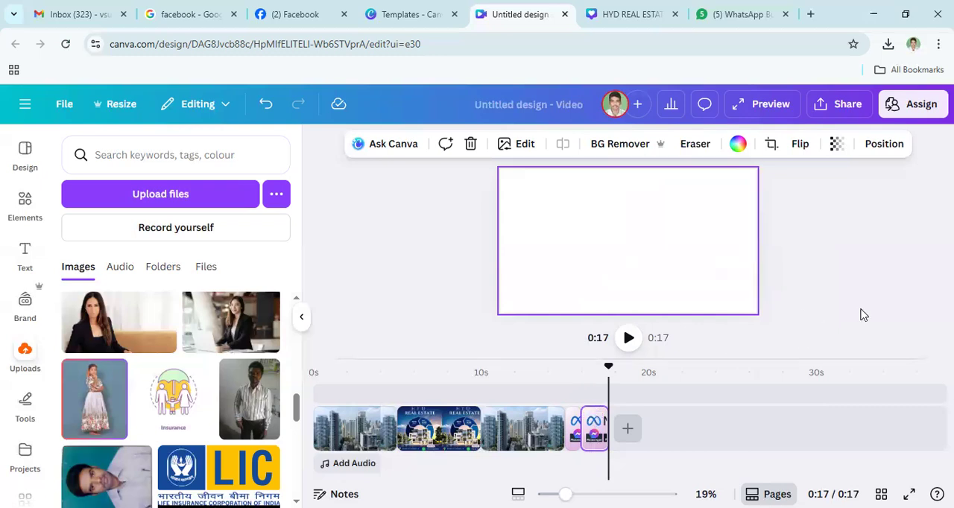
- Browse the audio library and add The Nutcracker Medley from the Holiday tracks at 0:17 on the timeline
left_click(337, 465)
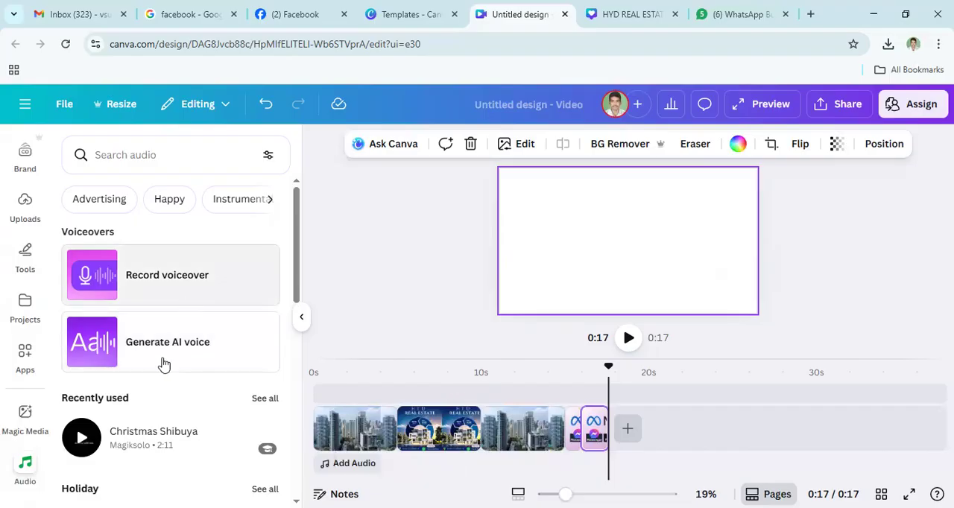
scroll(186, 305, "down", 2)
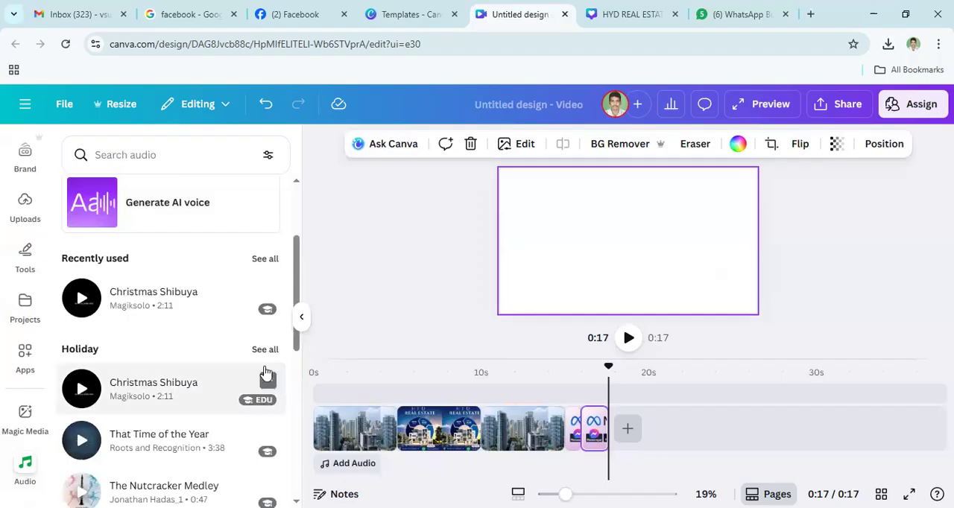
left_click_drag(294, 351, 296, 436)
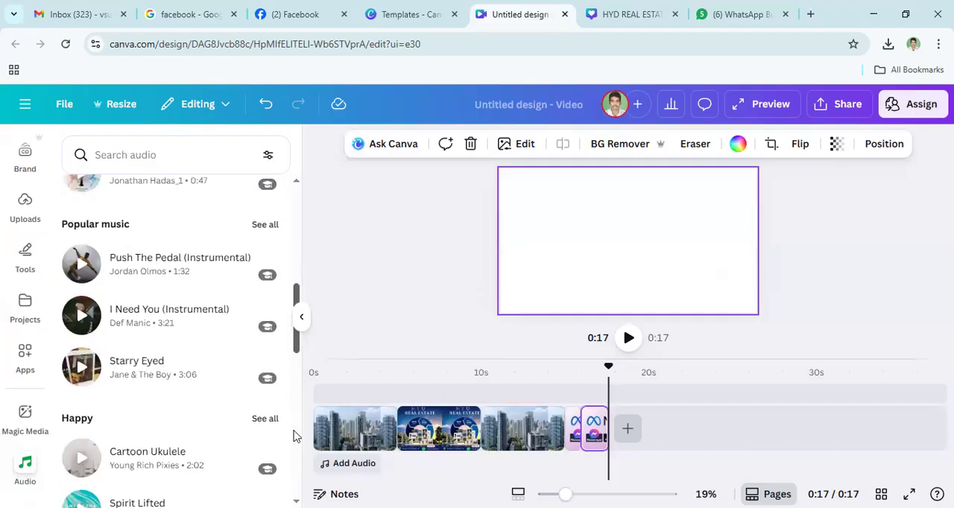
scroll(293, 436, "up", 2)
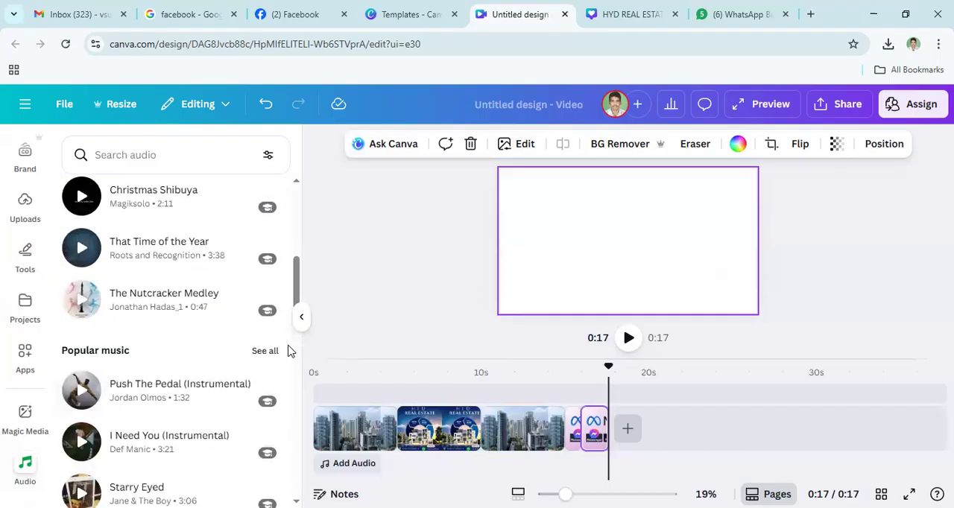
mouse_move(296, 300)
left_mouse_down()
mouse_move(298, 351)
mouse_move(299, 296)
left_mouse_up()
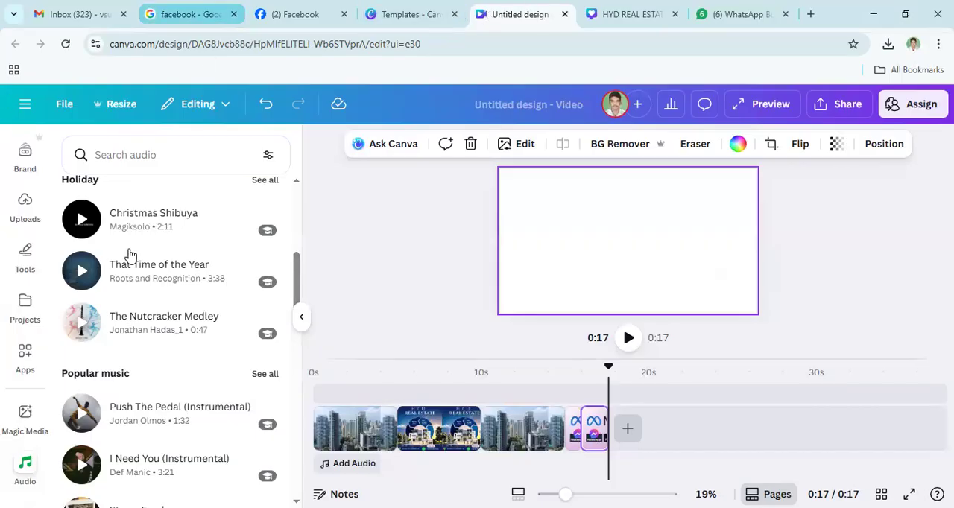
left_click(169, 332)
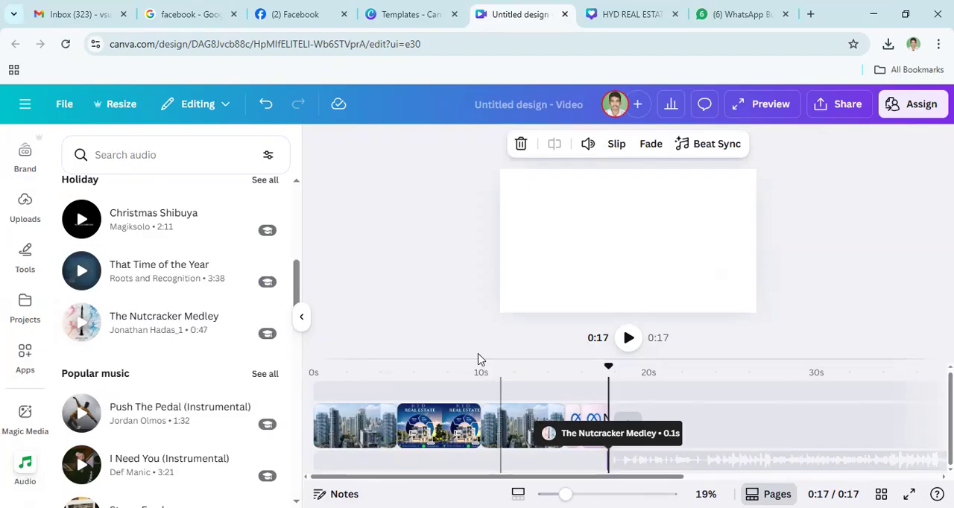
- Select the Nutcracker Medley clip at the end of the video and play the video to check the music
left_click(673, 465)
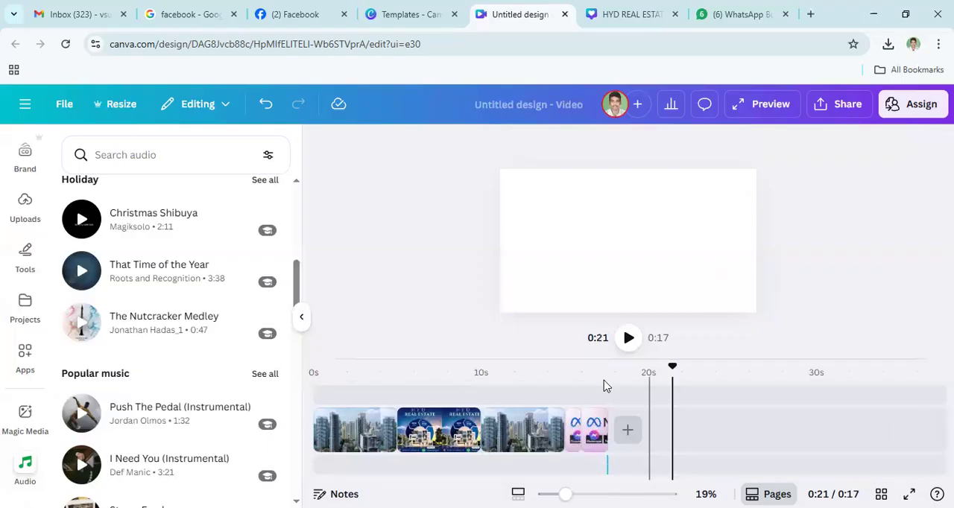
left_click(609, 468)
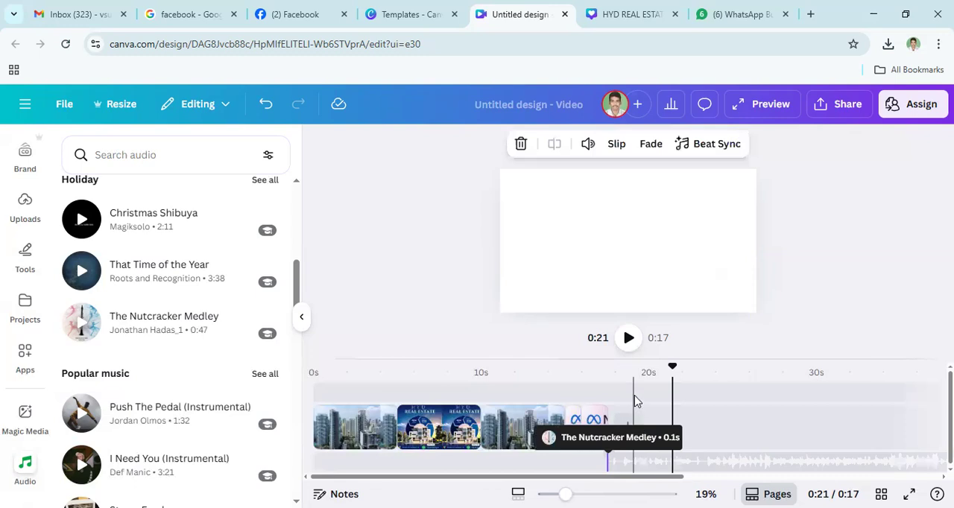
left_click(628, 337)
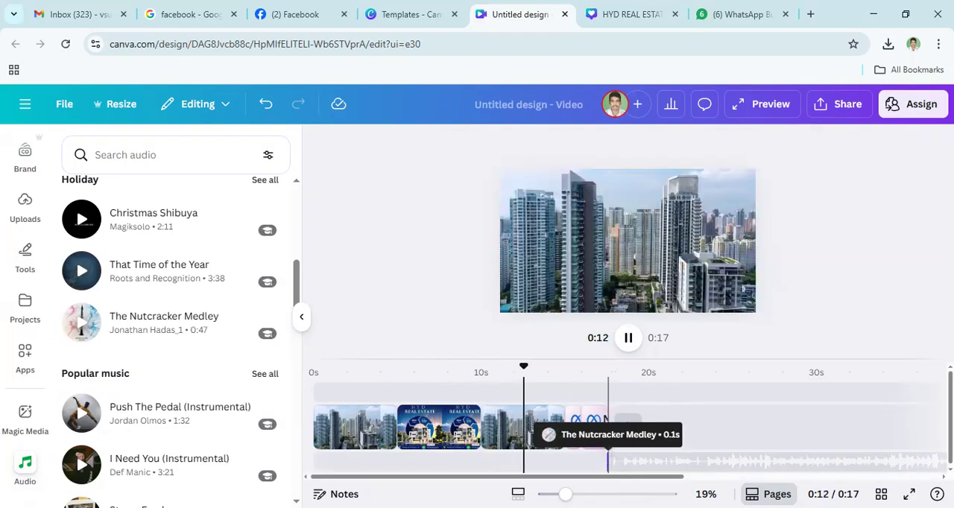
left_click(633, 471)
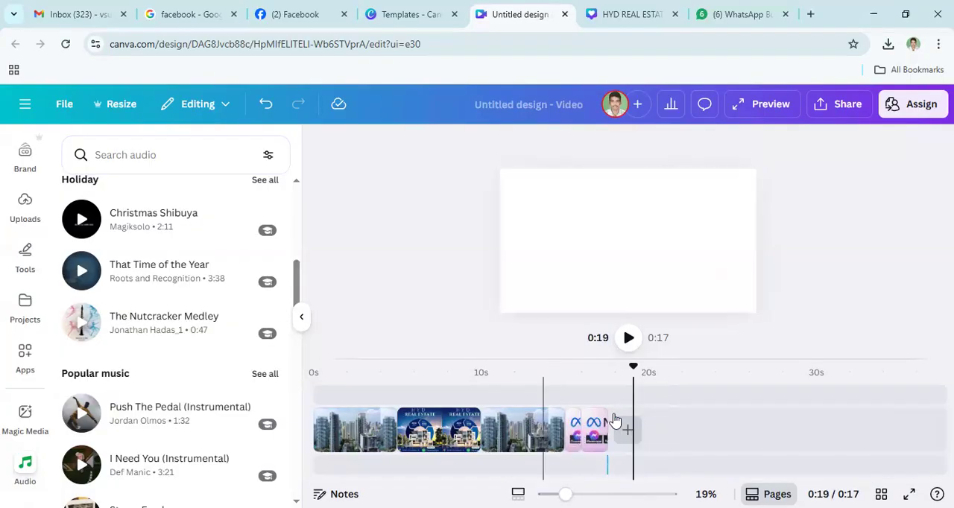
- Select the Nutcracker Medley clip and extend its beginning back to 0:03 on the timeline, making it 14.4 s long
left_click(658, 470)
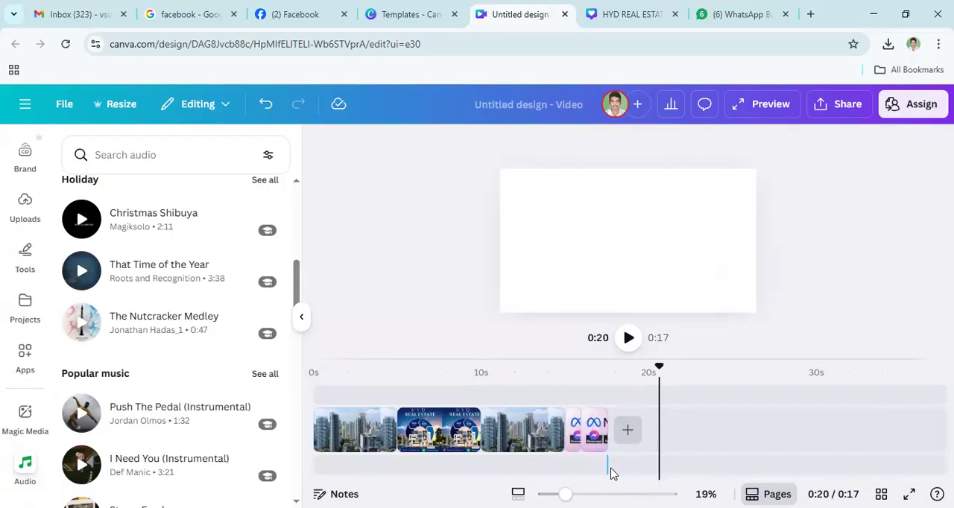
left_click(620, 469)
left_click(643, 471)
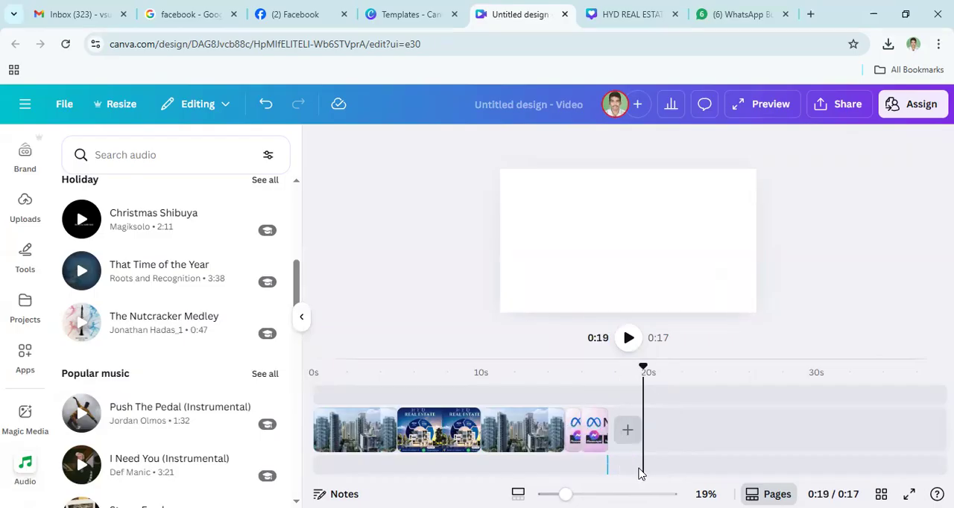
left_click(600, 470)
left_click(608, 474)
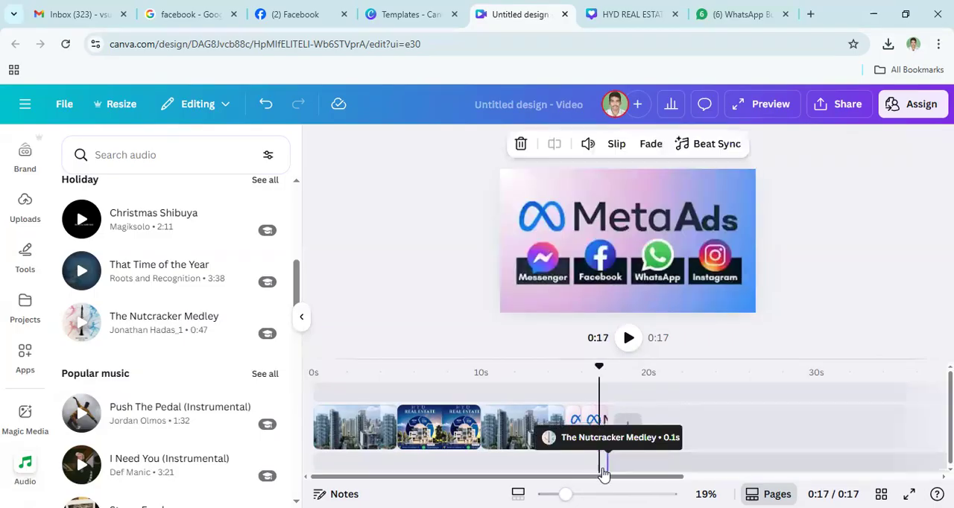
left_click_drag(603, 459, 366, 488)
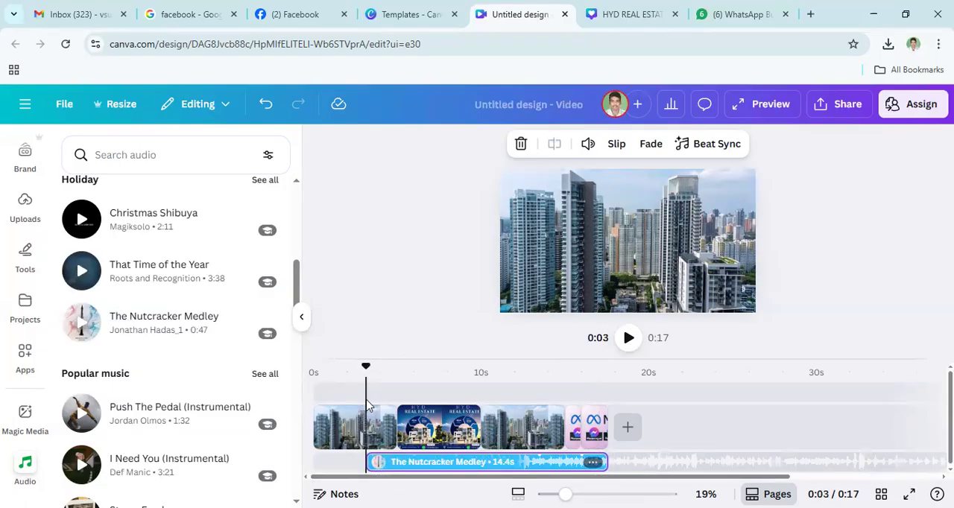
- Play the video from the beginning to check where the music starts, stopping at about 0:09
left_click(316, 402)
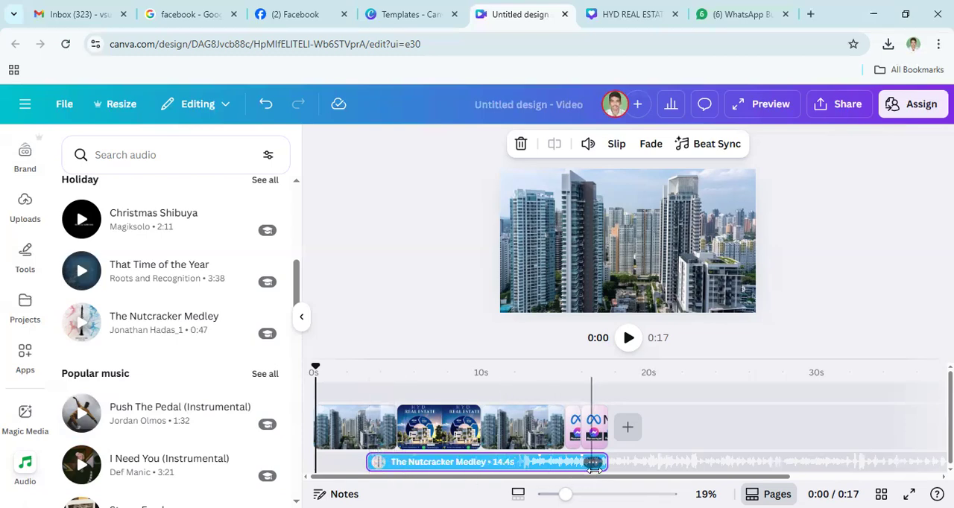
left_click(628, 339)
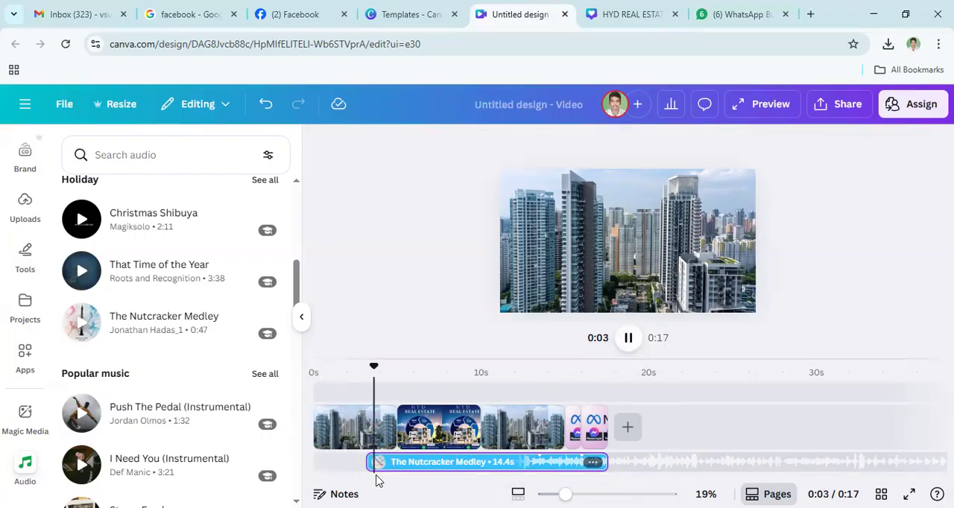
left_click(479, 467)
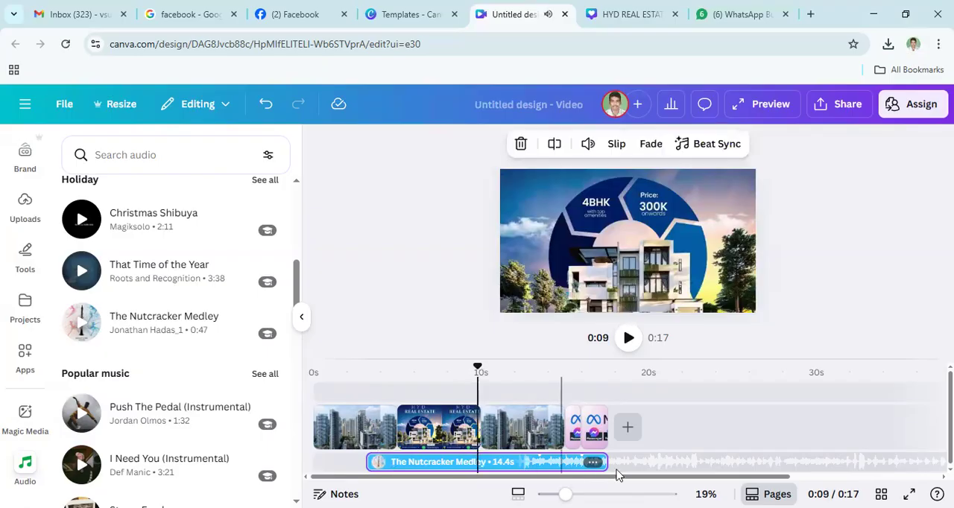
- Trim the end of the Nutcracker Medley clip to 0:15, making it 11.8 s long
left_click_drag(606, 463, 565, 464)
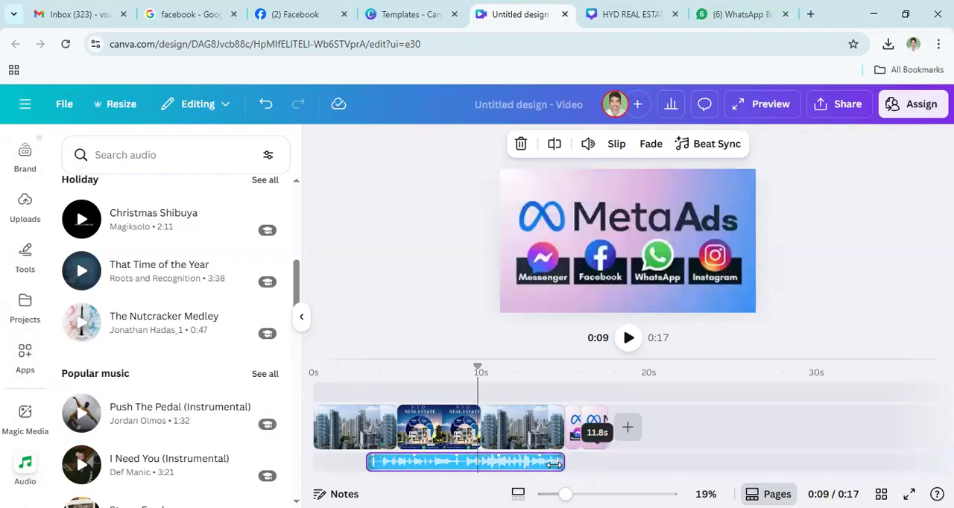
right_click(470, 464)
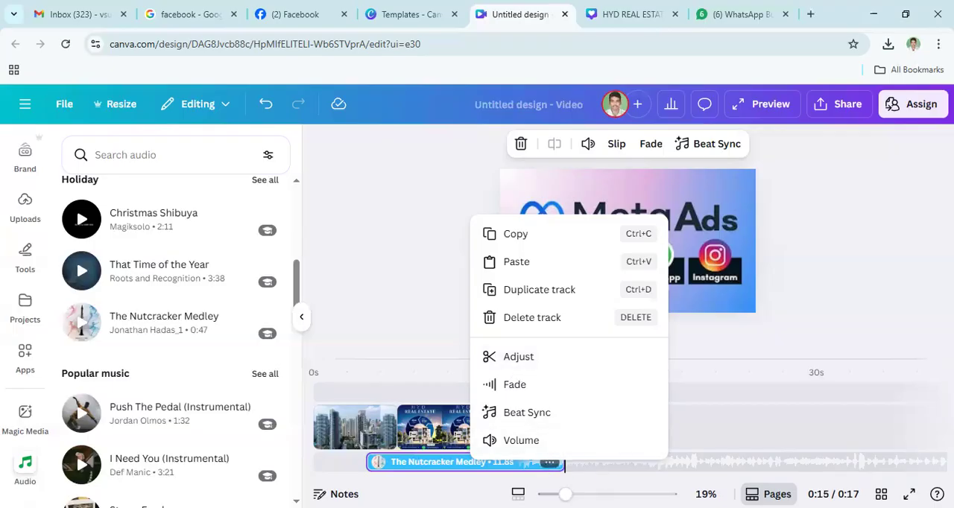
left_click(762, 361)
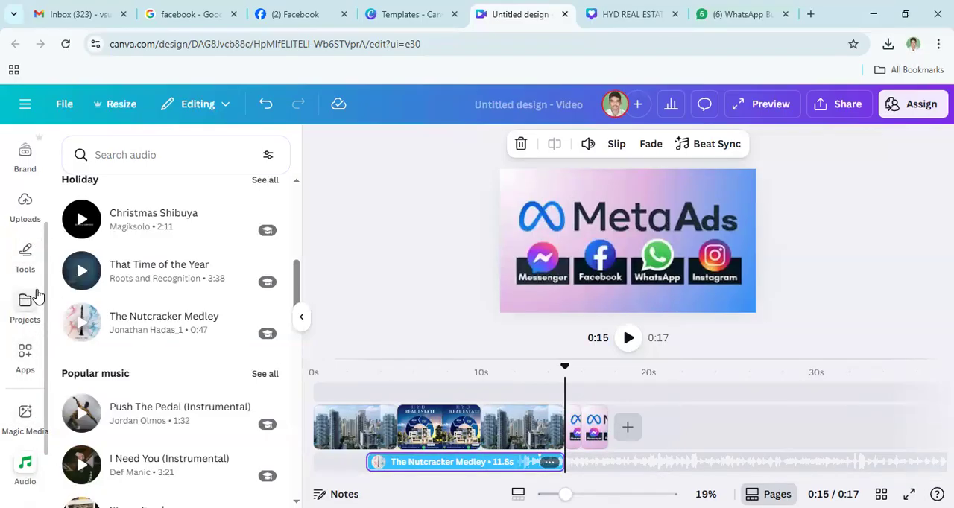
- Look through the uploaded images, audio and files, and deselect the music clip
left_click(29, 210)
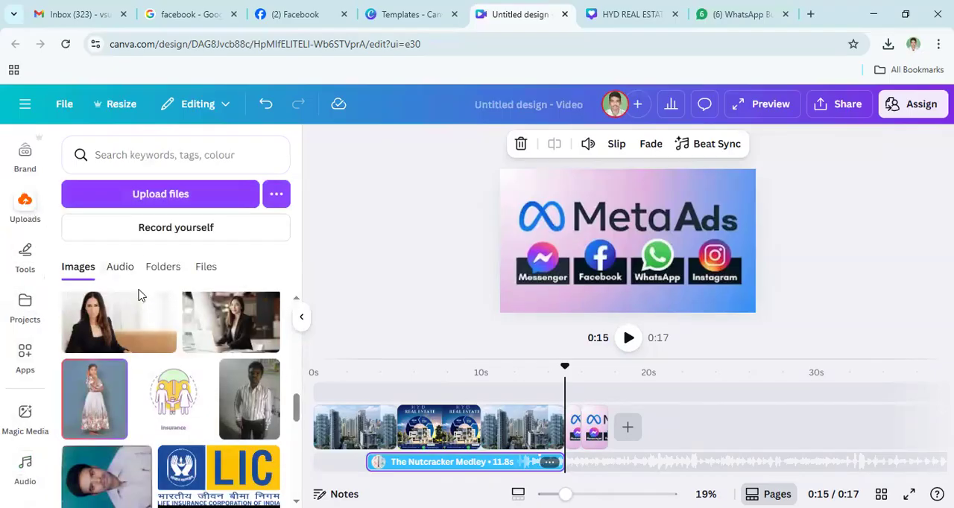
scroll(251, 330, "up", 10)
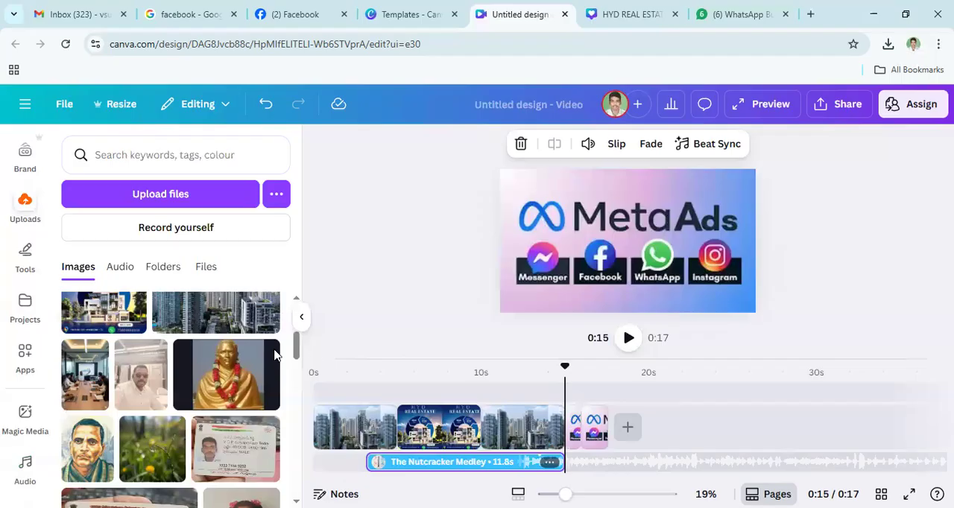
scroll(274, 355, "up", 3)
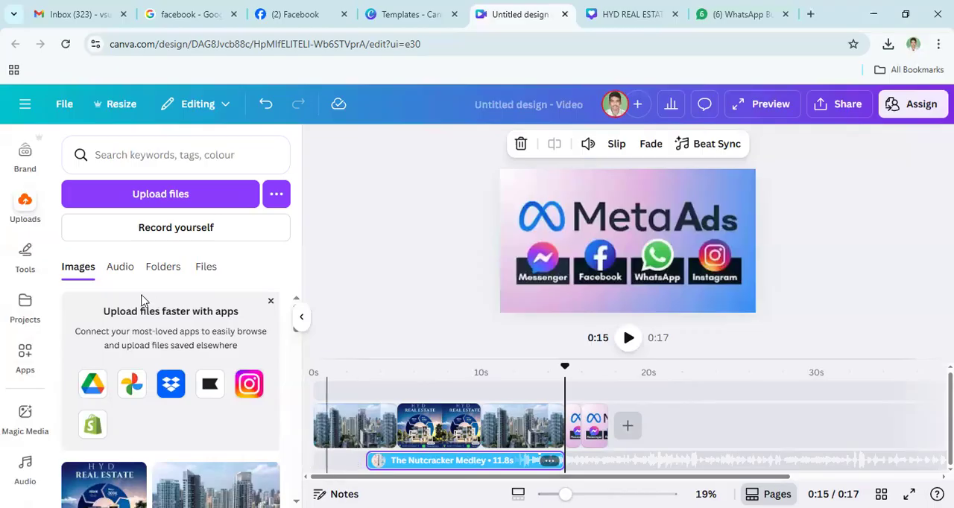
left_click(119, 271)
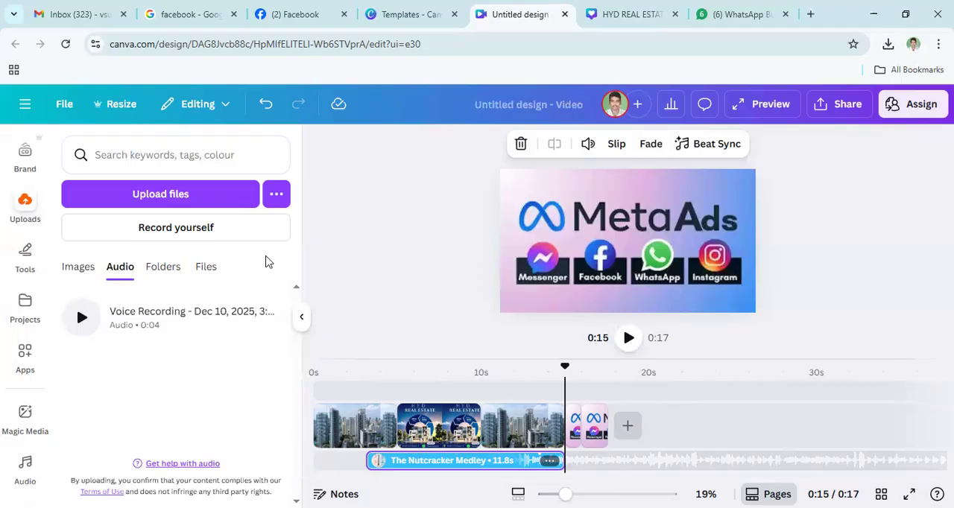
left_click(205, 270)
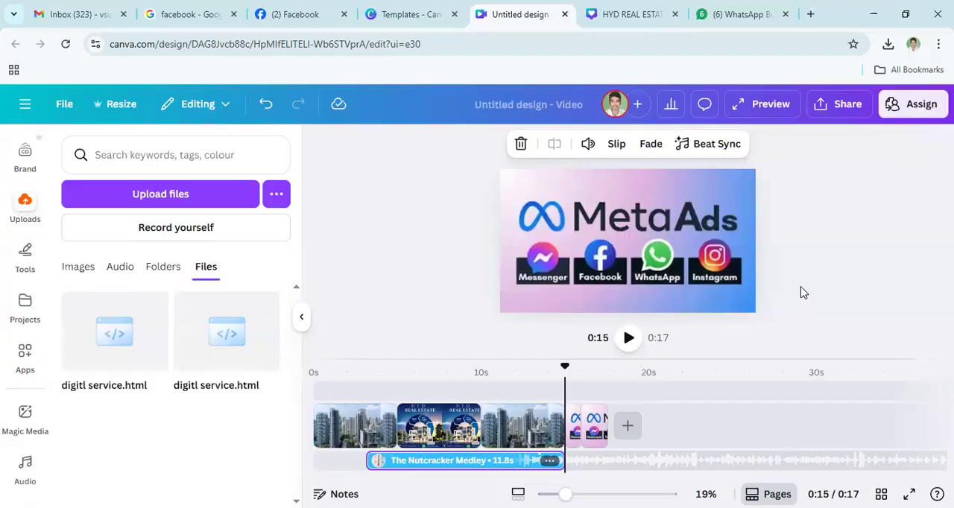
left_click(784, 296)
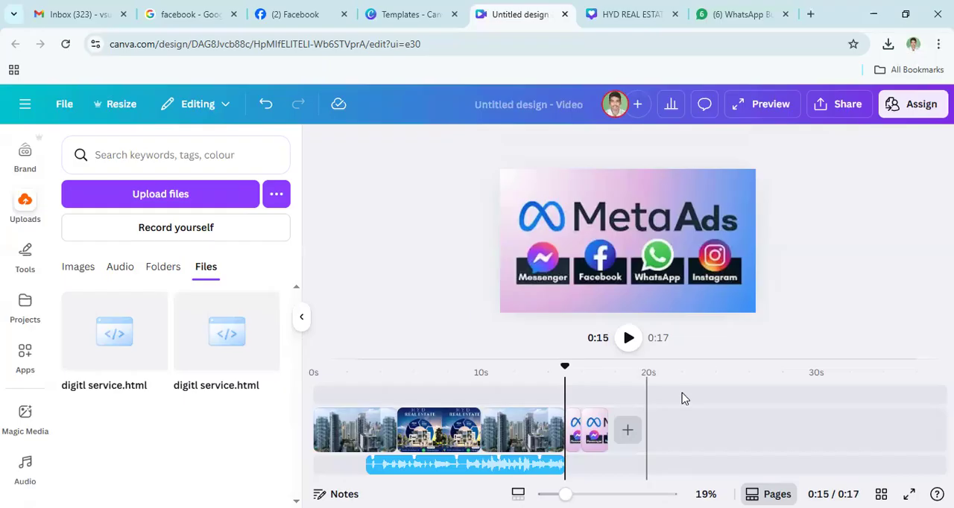
- Open the video's download settings and review the MP4 file type, quality and preference options
left_click(843, 109)
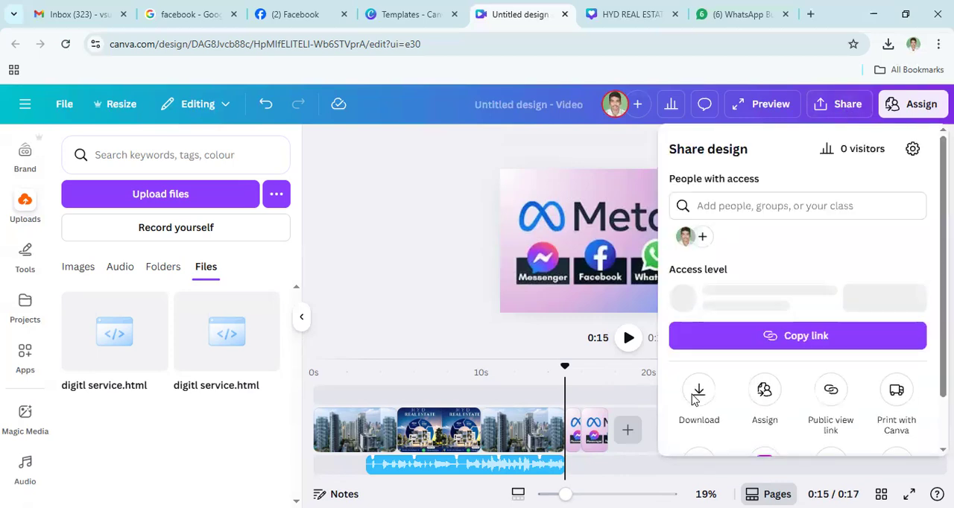
left_click(700, 401)
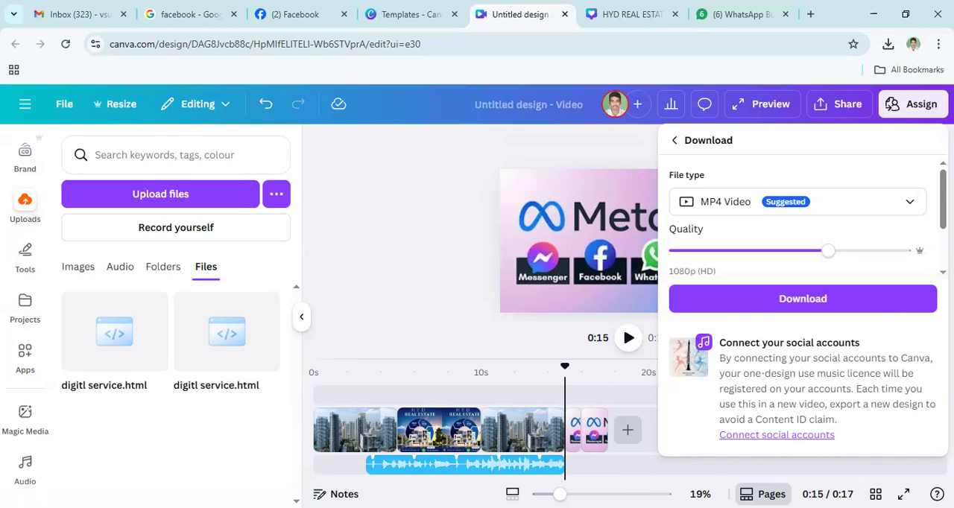
scroll(805, 223, "down", 2)
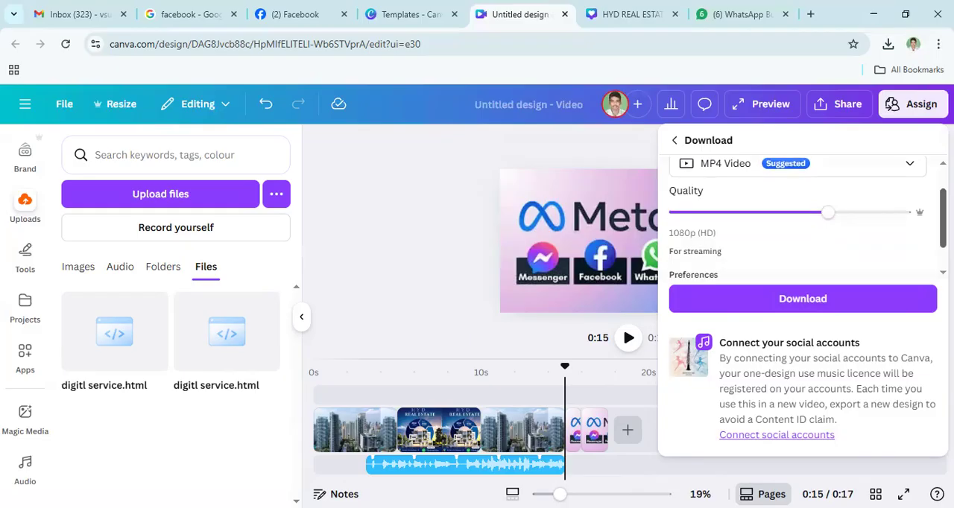
scroll(805, 216, "down", 1)
scroll(804, 216, "up", 2)
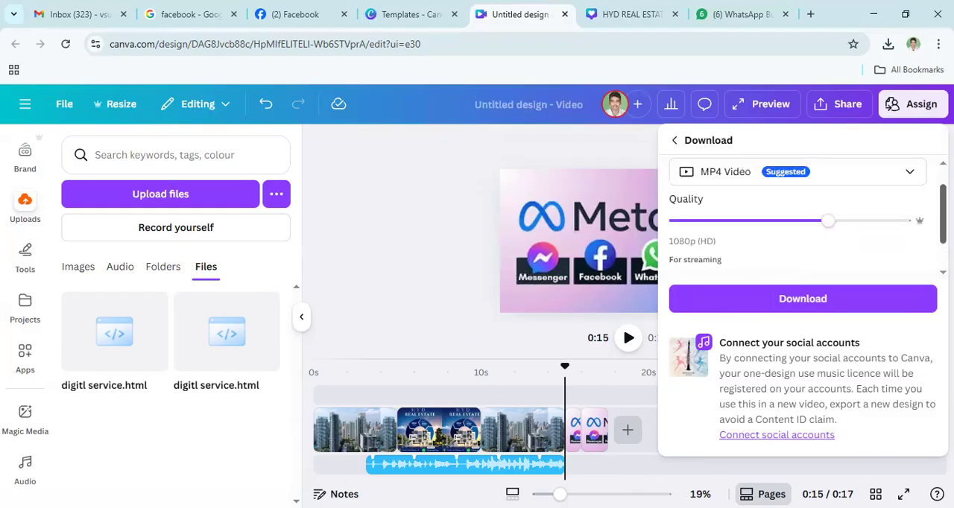
mouse_move(943, 215)
left_mouse_down()
mouse_move(943, 223)
mouse_move(943, 208)
left_mouse_up()
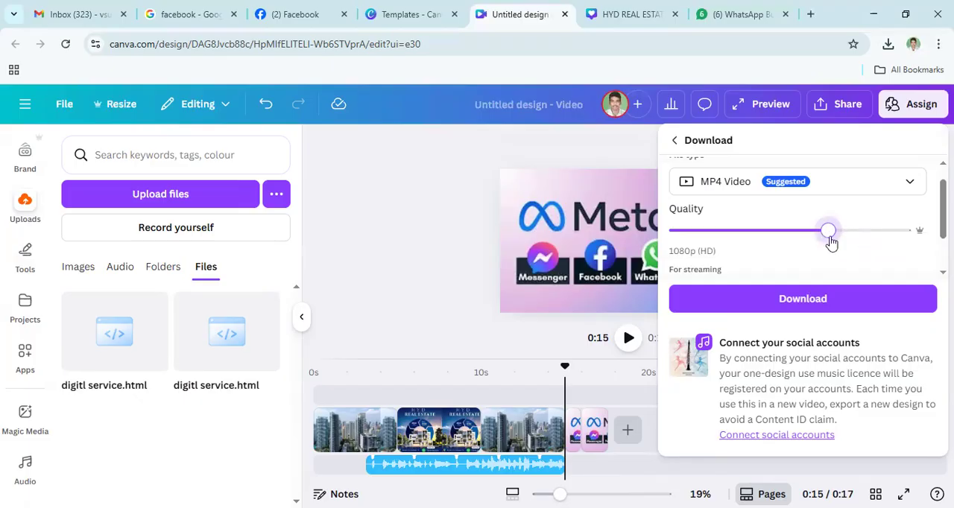
scroll(792, 237, "down", 2)
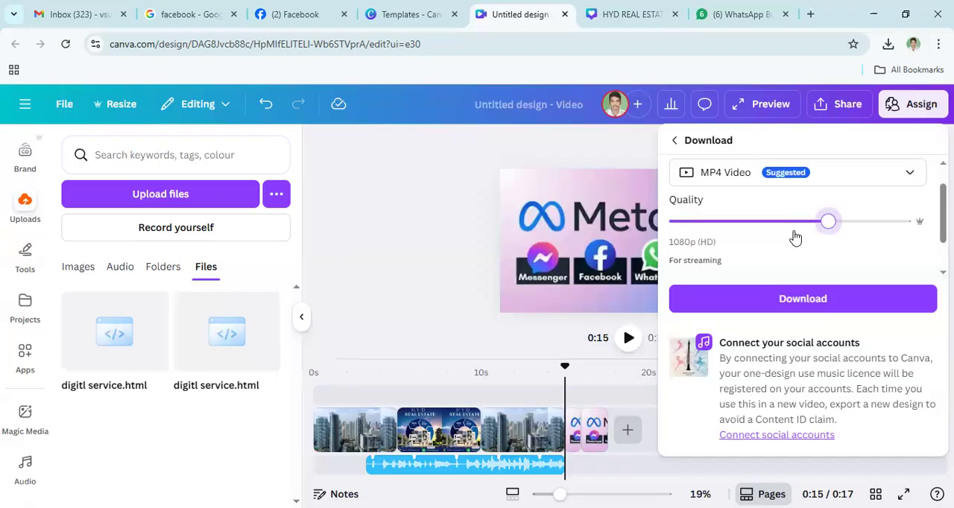
scroll(794, 236, "up", 2)
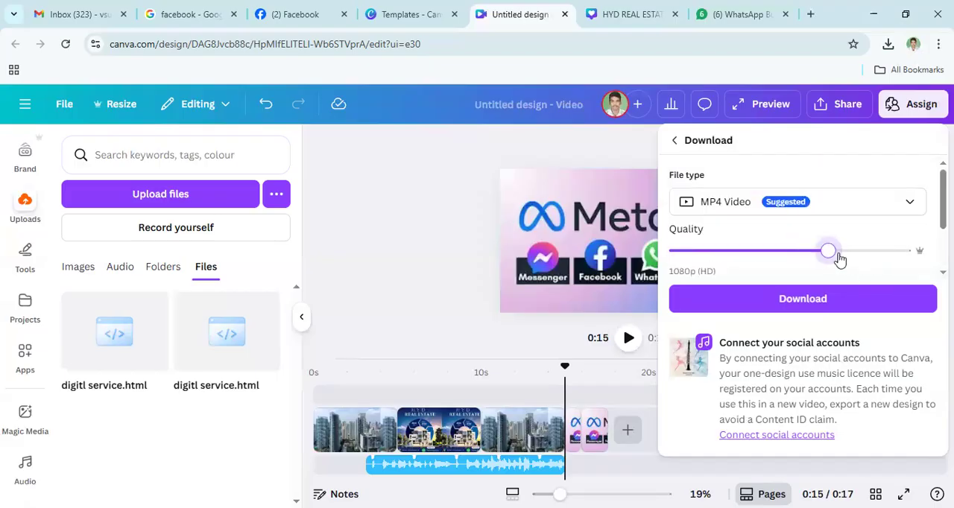
- Try the 4K (UHD) quality, set it back to 1080p (HD), and download the video as MP4
left_click(876, 253)
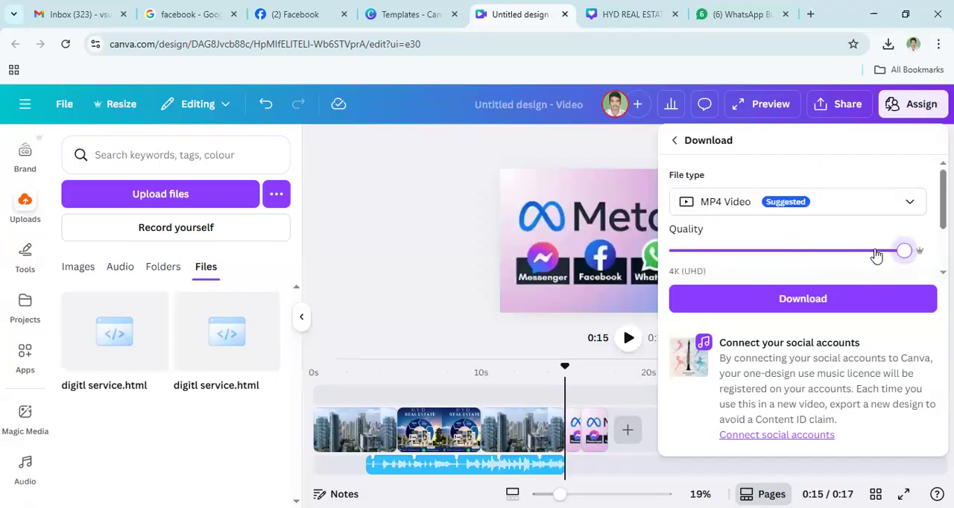
left_click(831, 255)
left_click(899, 253)
left_click(792, 257)
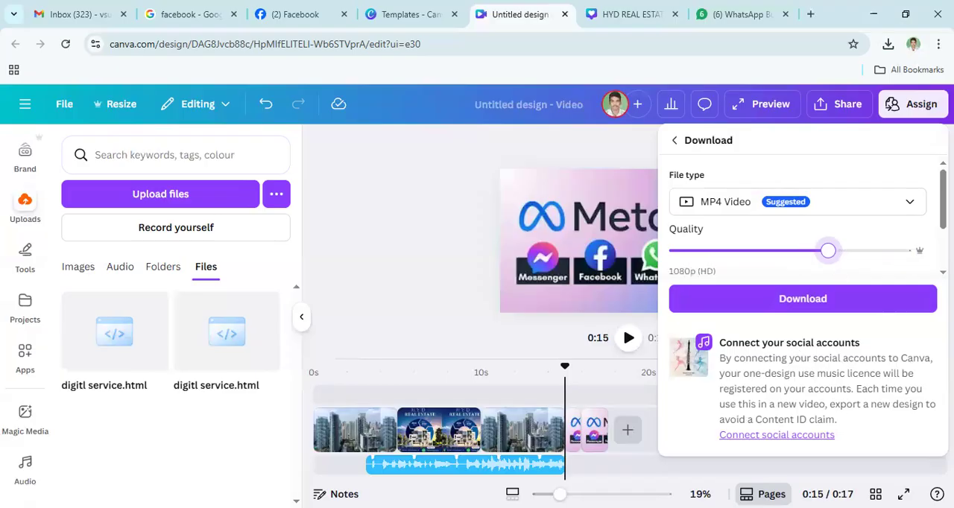
scroll(827, 250, "down", 2)
left_click(813, 309)
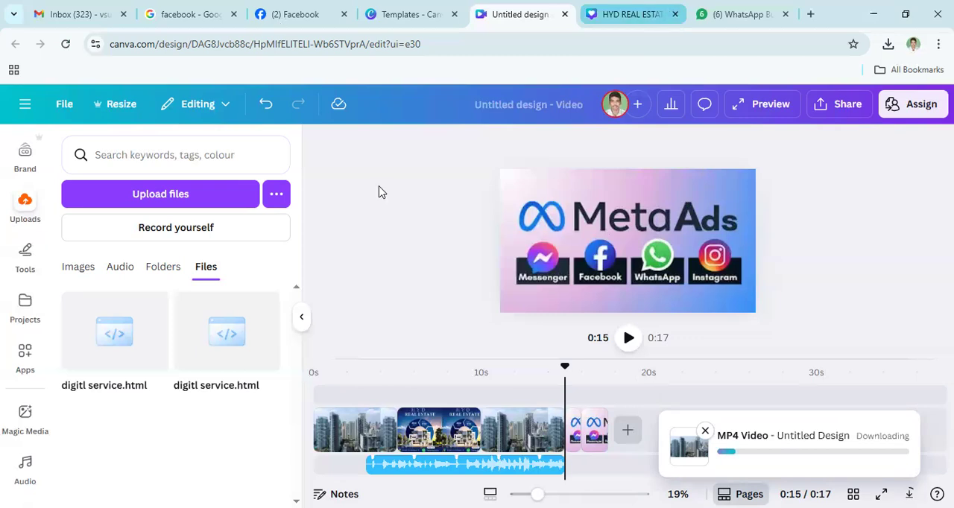
- Switch to Facebook, view the HYD real estate Page and return to the home feed
left_click(295, 14)
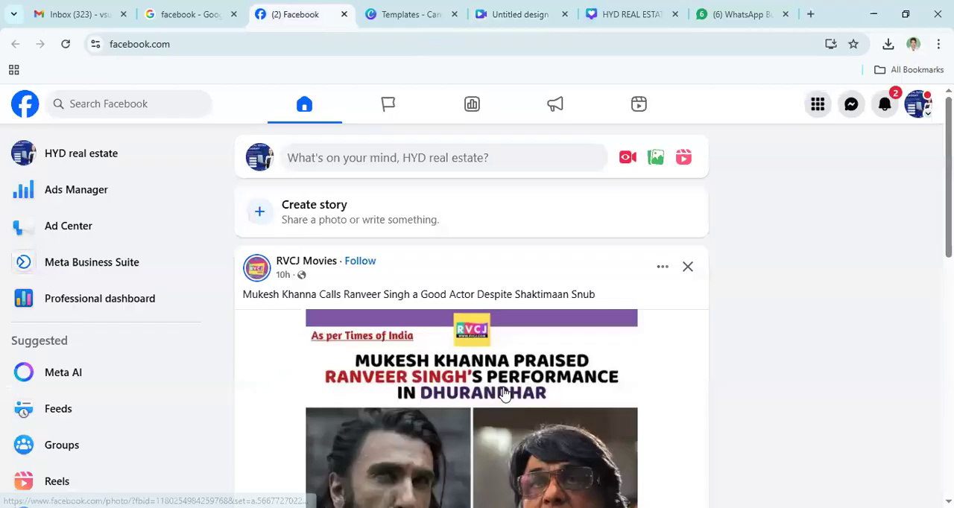
scroll(458, 316, "down", 4)
scroll(477, 362, "up", 4)
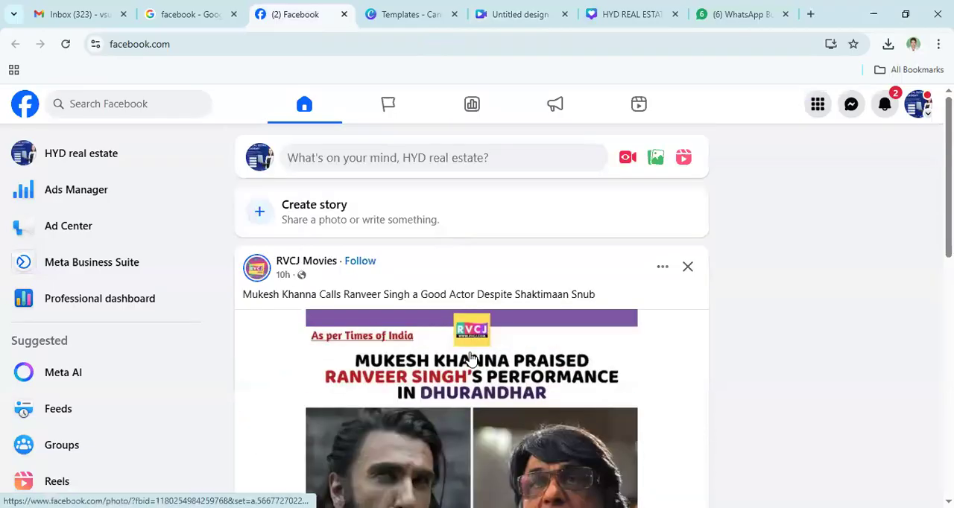
left_click(63, 157)
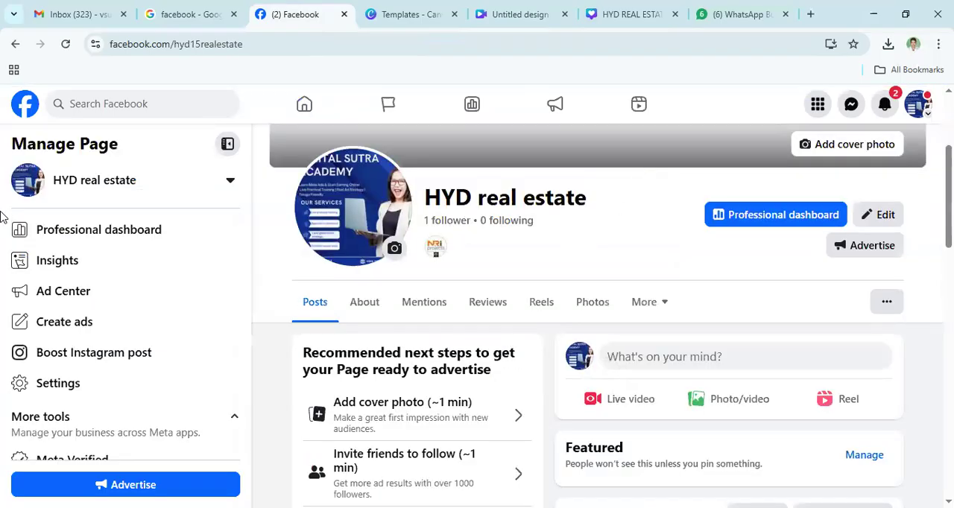
left_click(17, 48)
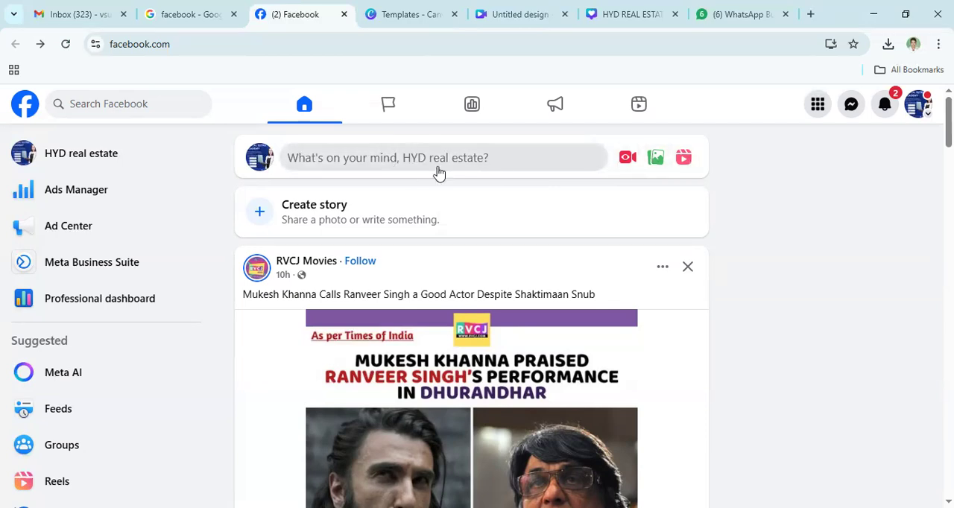
- Start a new photo/video post with the HYD REAL ESTATE image from the Downloads folder
left_click(660, 164)
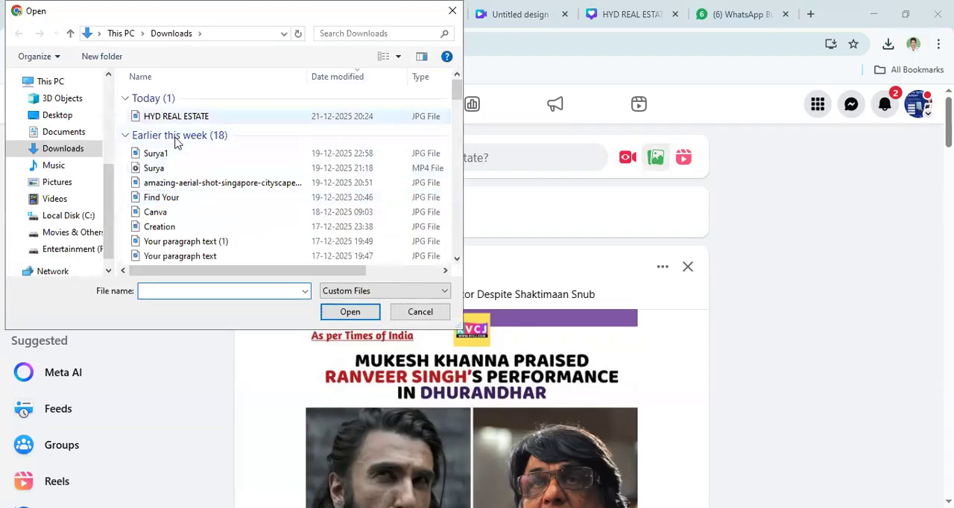
left_click(176, 117)
left_click(357, 320)
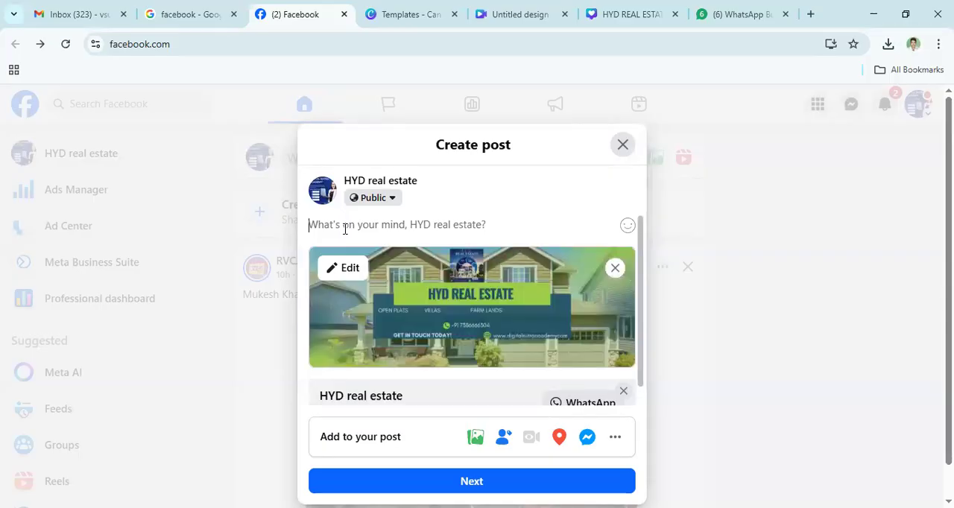
type("real")
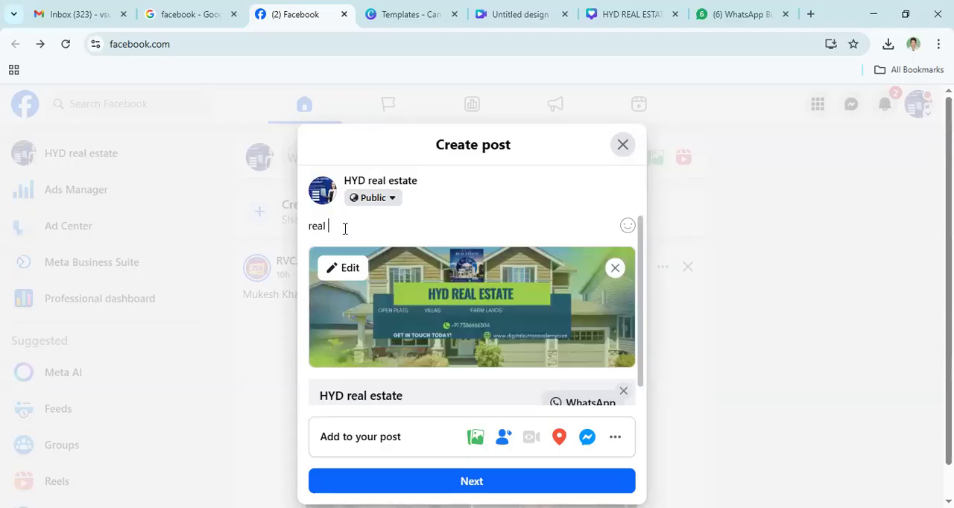
key("BackSpace")
key("BackSpace")
key("BackSpace")
key("BackSpace")
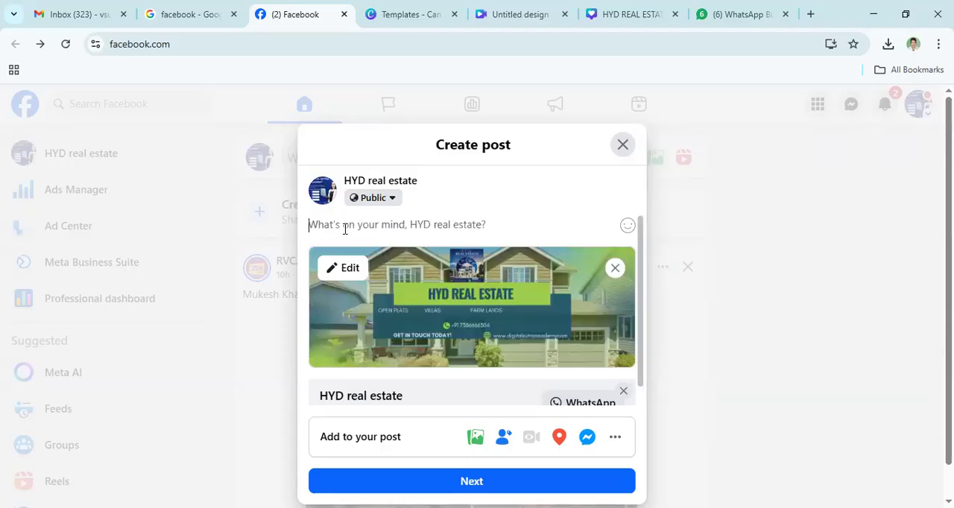
- Write "plats sale call :" as the post's caption and check the attached image and WhatsApp call-to-action preview
type("pla")
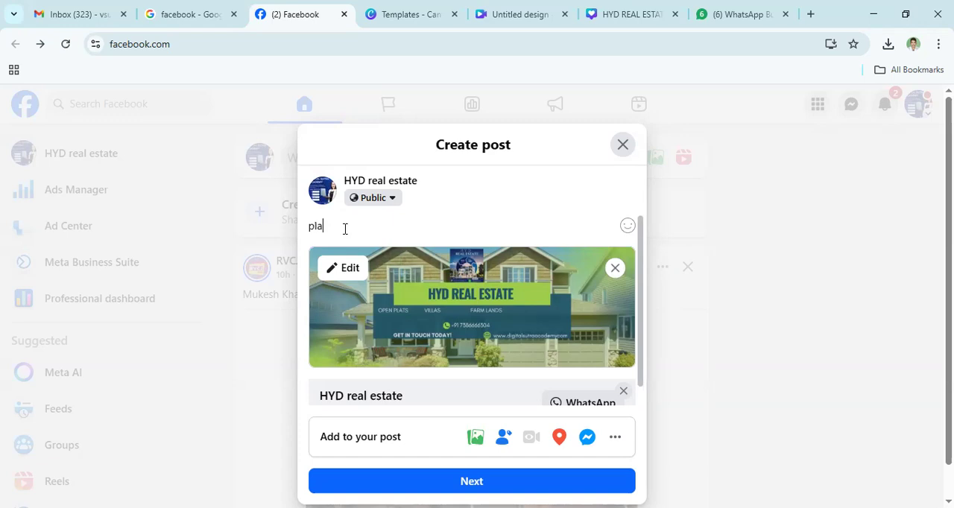
type("ts sale")
type("call :")
scroll(481, 341, "down", 1)
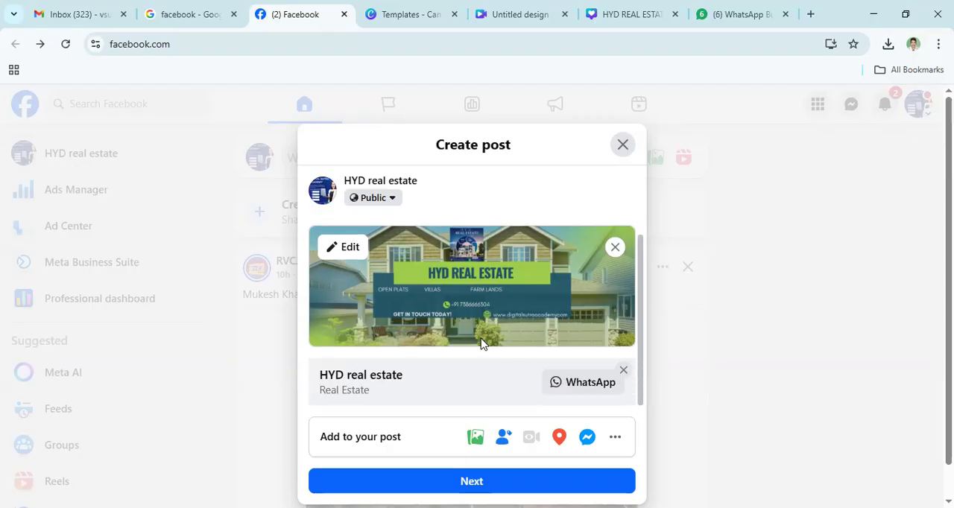
scroll(507, 298, "up", 1)
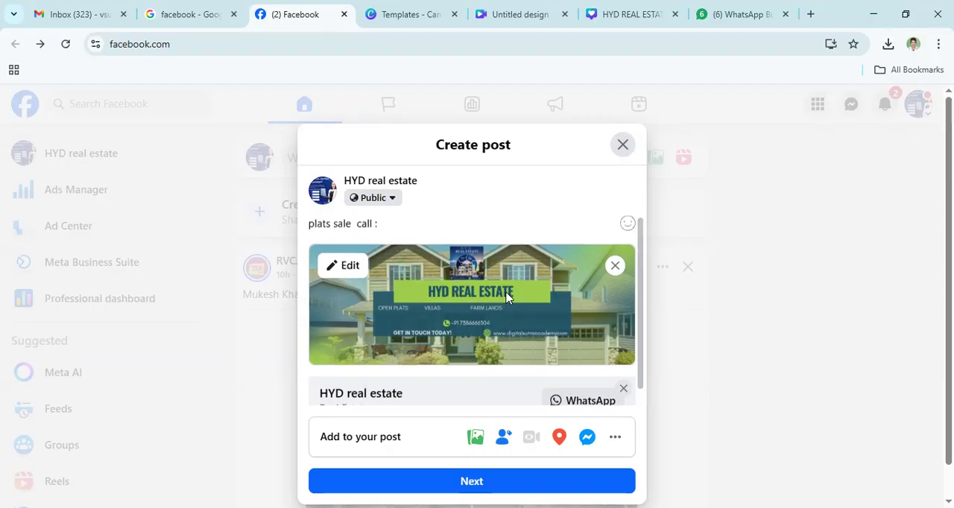
- Close the post draft and open the HYD real estate Page, leaving the post unfinished
left_click(622, 146)
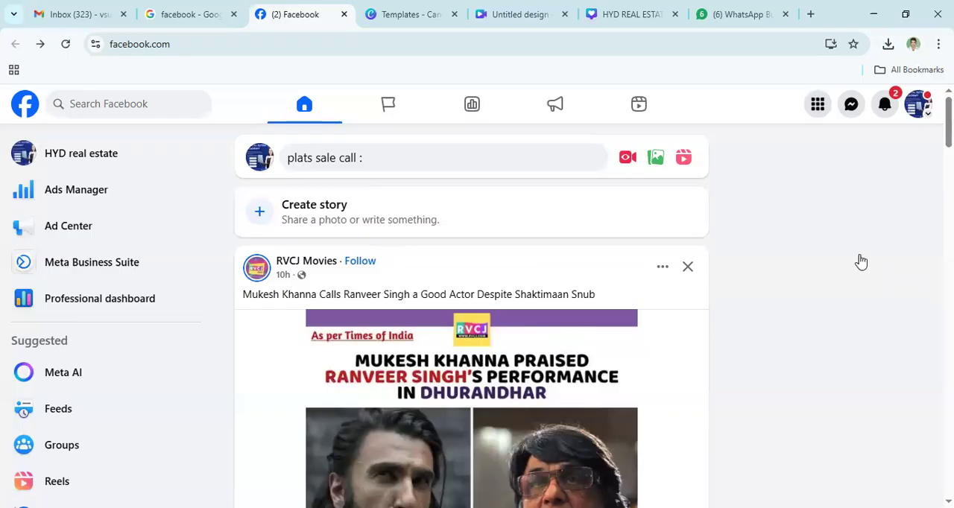
left_click(61, 159)
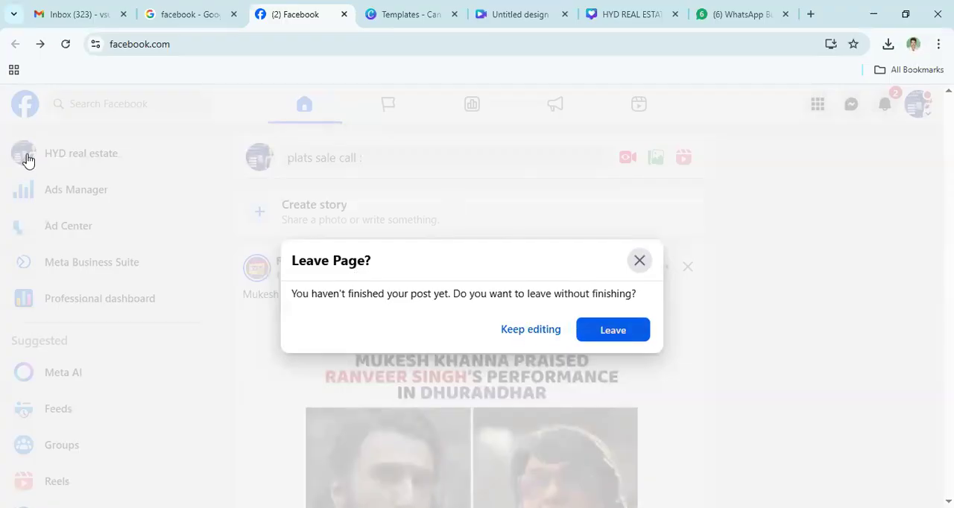
left_click(612, 329)
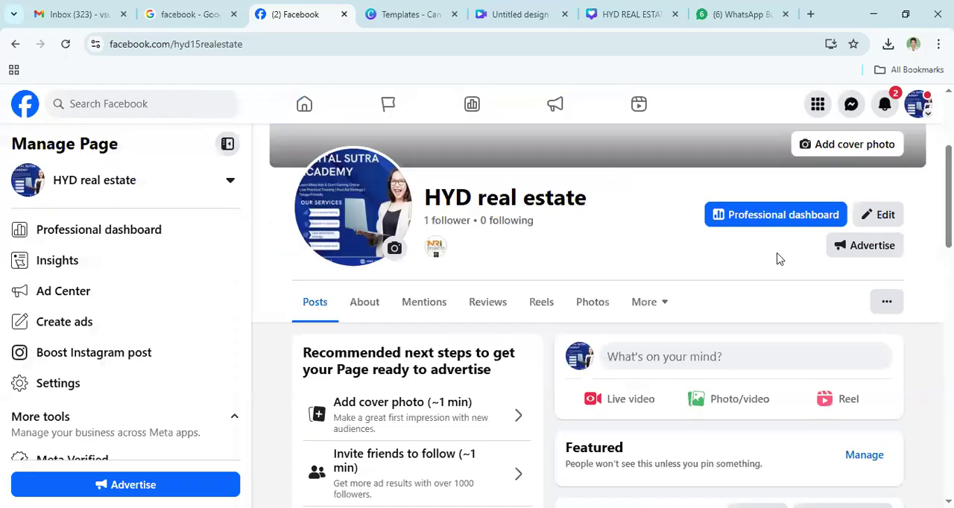
- Examine the HYD real estate Page's cover area, post options, recommended next steps, intro, photos and existing posts
scroll(632, 307, "down", 1)
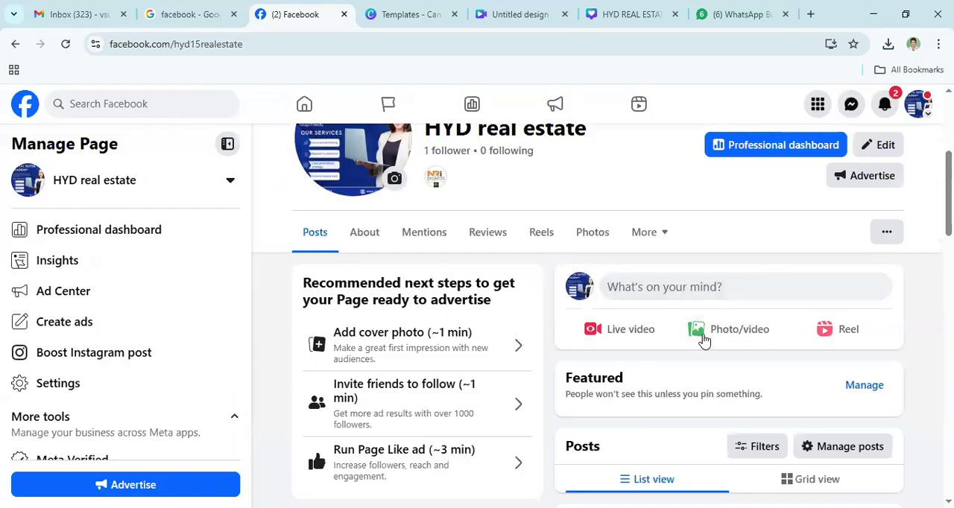
scroll(671, 290, "down", 2)
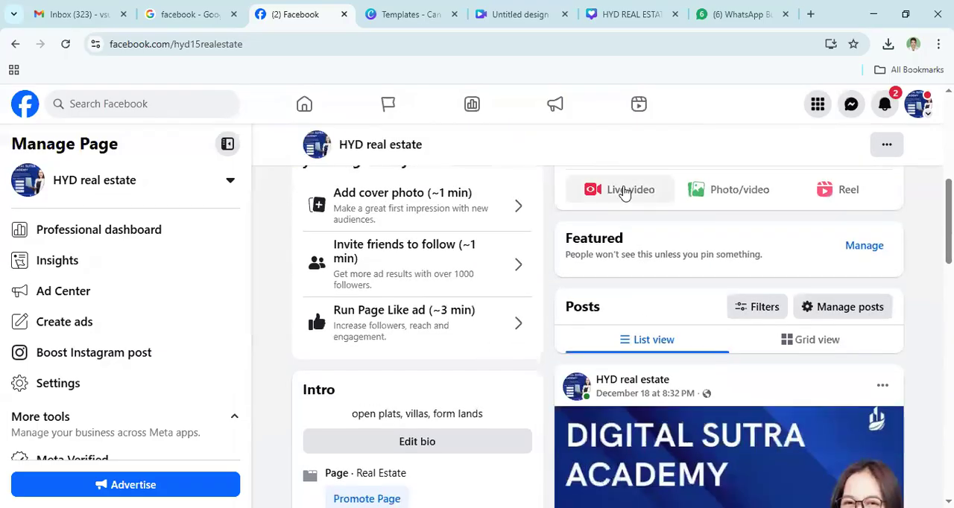
scroll(718, 286, "down", 2)
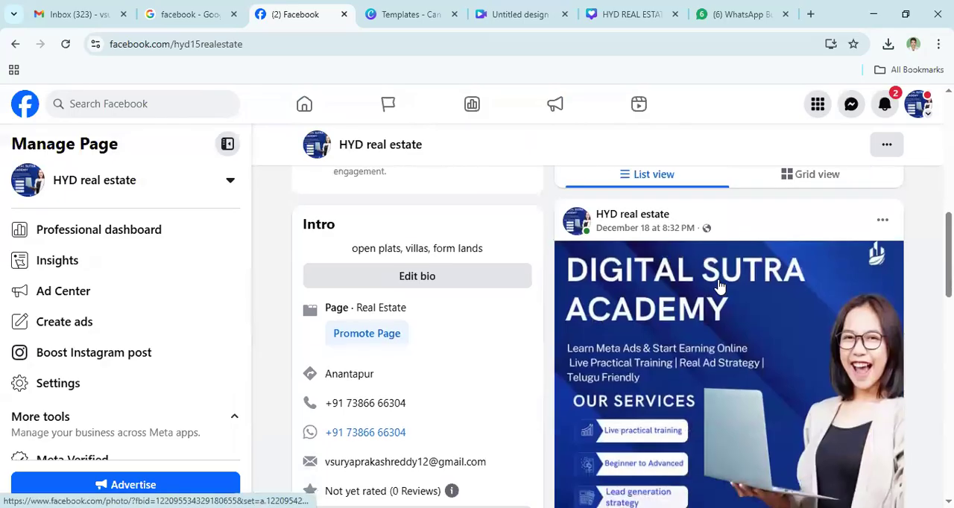
scroll(718, 286, "down", 4)
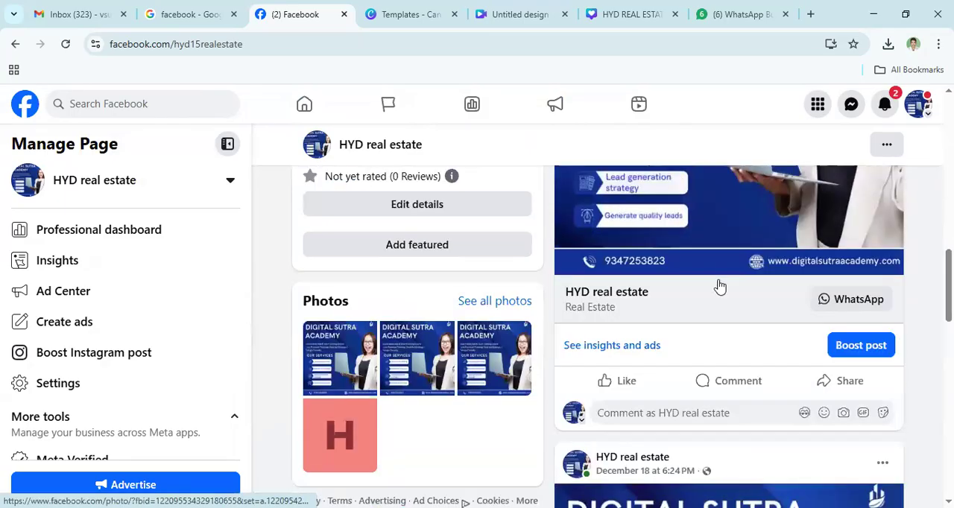
scroll(719, 287, "down", 6)
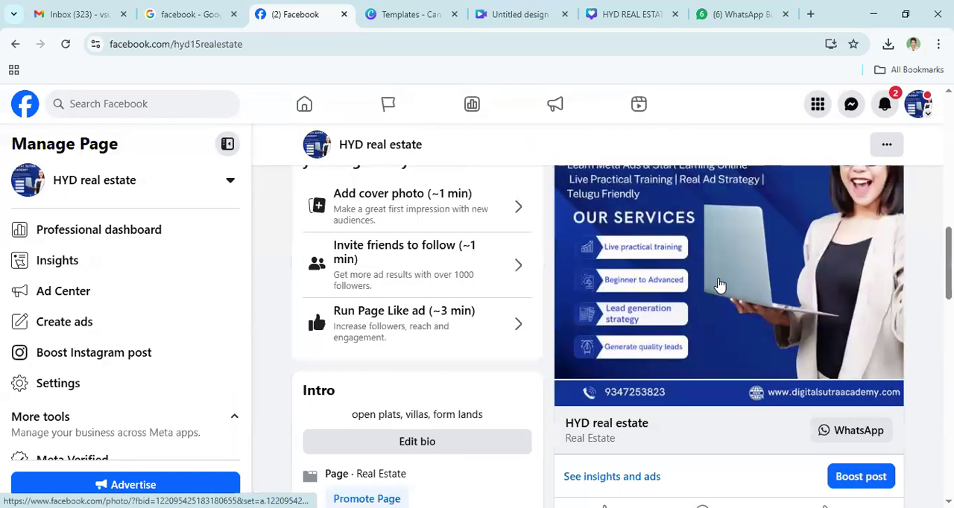
scroll(696, 334, "up", 9)
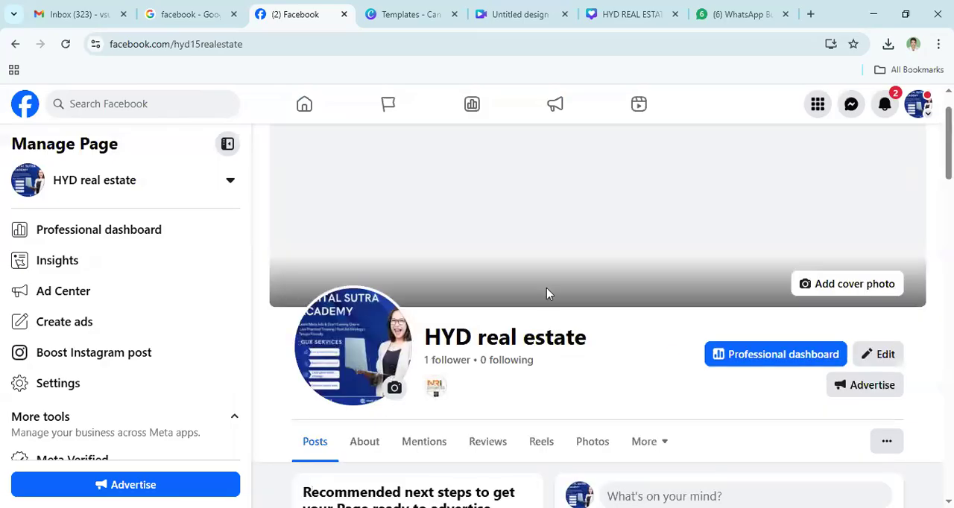
scroll(547, 291, "up", 1)
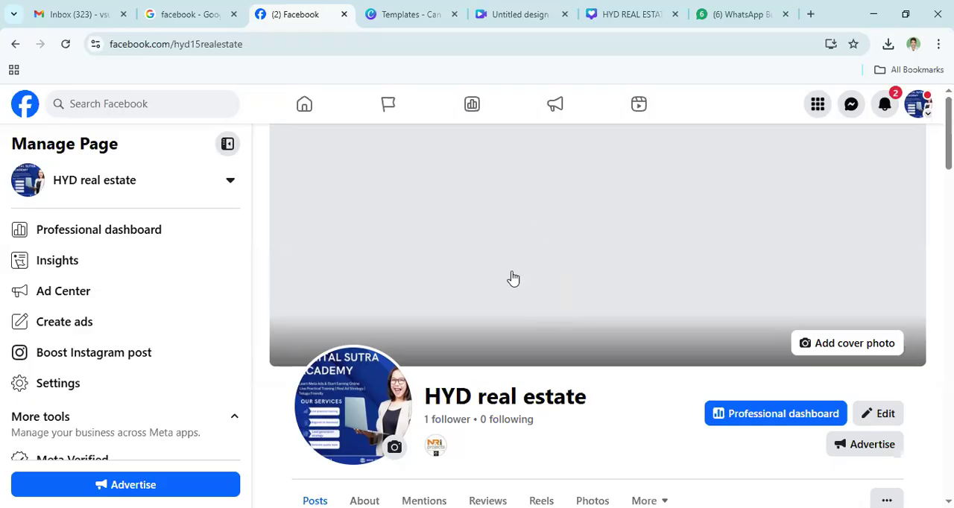
scroll(512, 278, "down", 1)
scroll(586, 234, "down", 4)
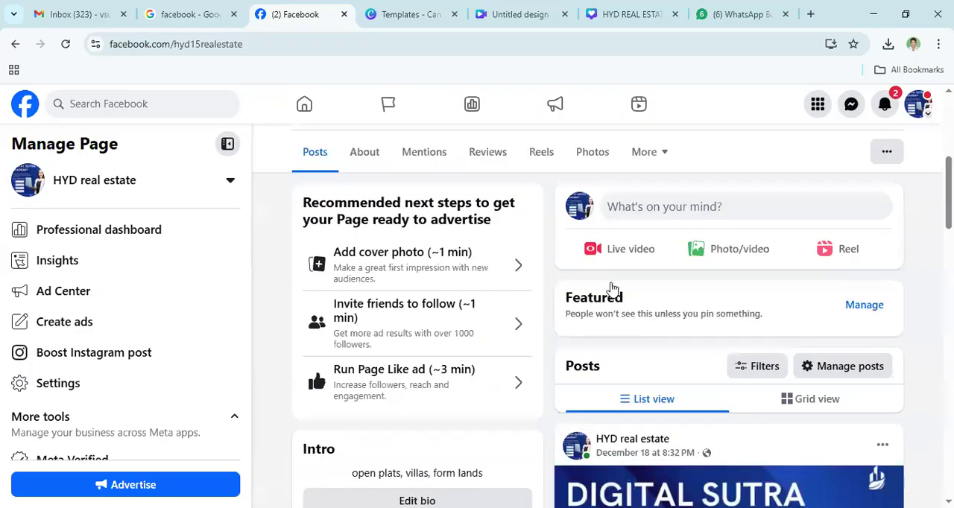
scroll(612, 284, "down", 2)
scroll(611, 283, "up", 6)
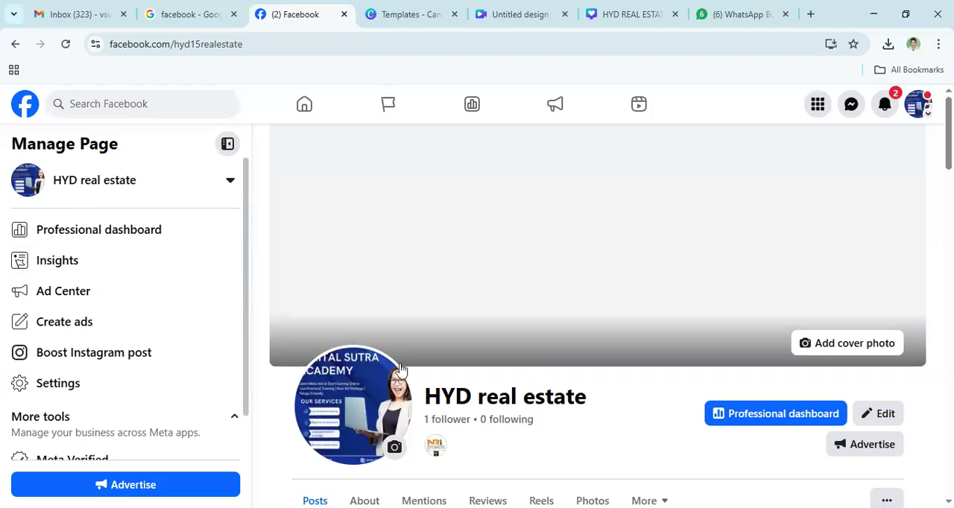
scroll(482, 318, "down", 2)
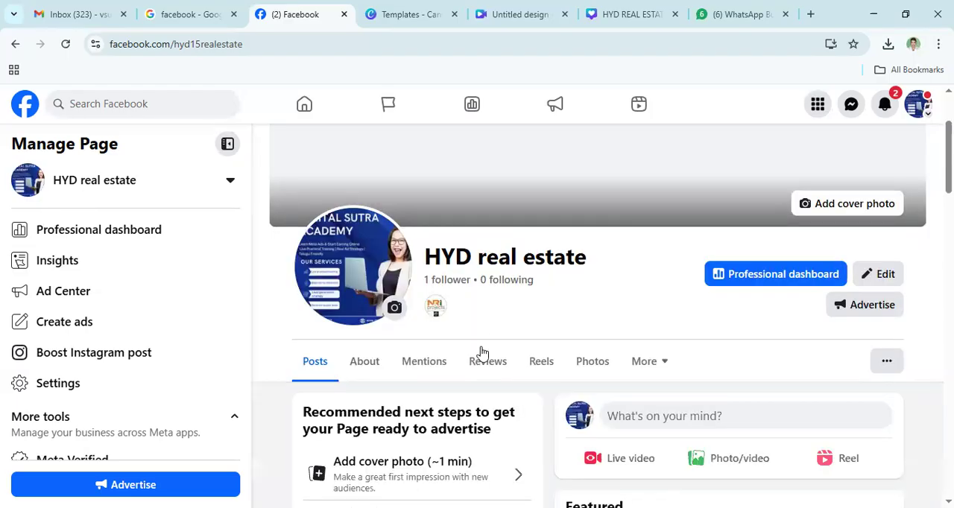
scroll(459, 318, "down", 2)
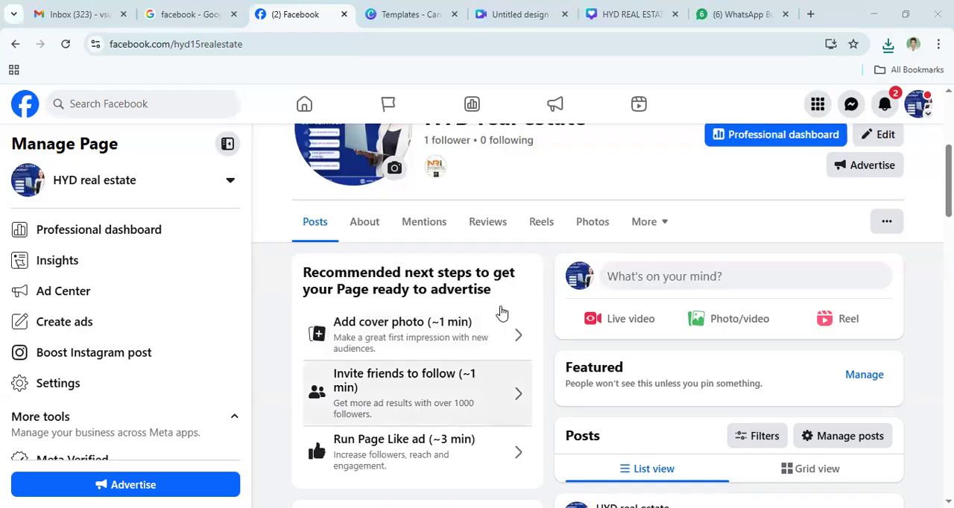
scroll(502, 316, "down", 5)
scroll(502, 315, "up", 8)
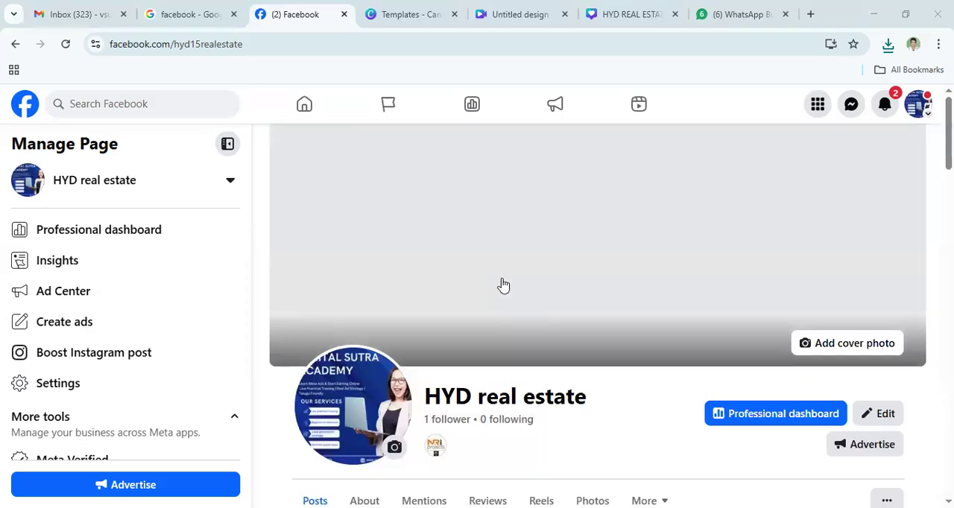
- Return to the Facebook home feed and reopen the HYD real estate Page from there
left_click(25, 117)
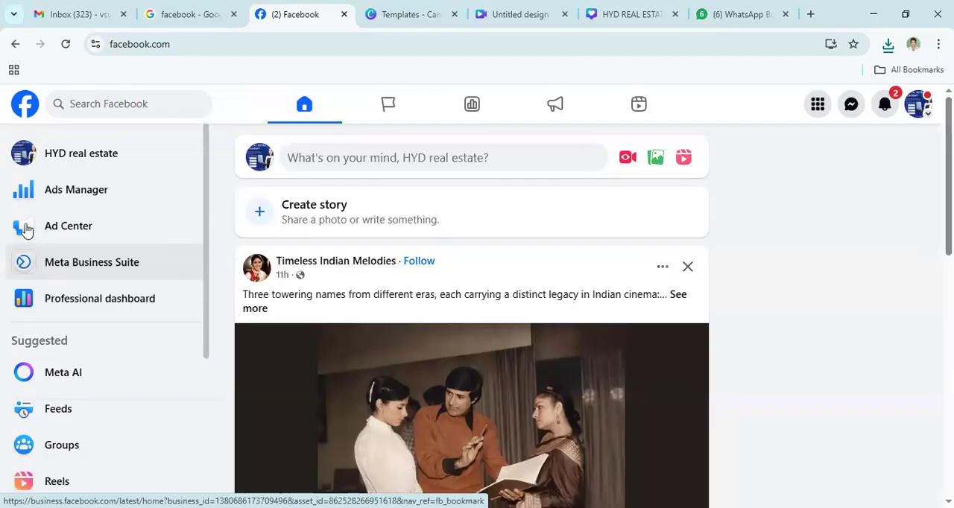
left_click(23, 163)
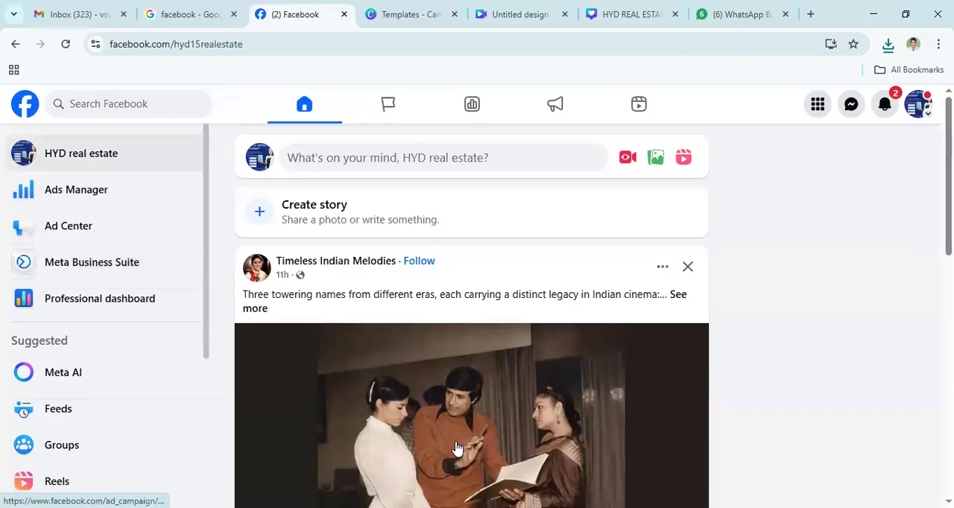